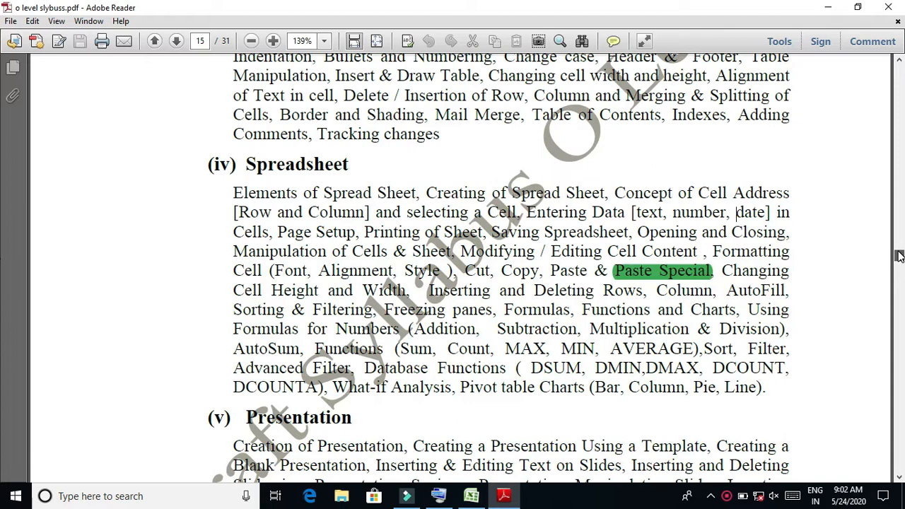
Review the Spreadsheet section of the syllabus, focusing on the database functions DSUM, DMIN, DMAX, DCOUNT and DCOUNTA.
{"action": "scroll", "coordinate": [899, 256], "scroll_direction": "down", "scroll_amount": 1}
{"action": "scroll", "coordinate": [899, 255], "scroll_direction": "up", "scroll_amount": 3}
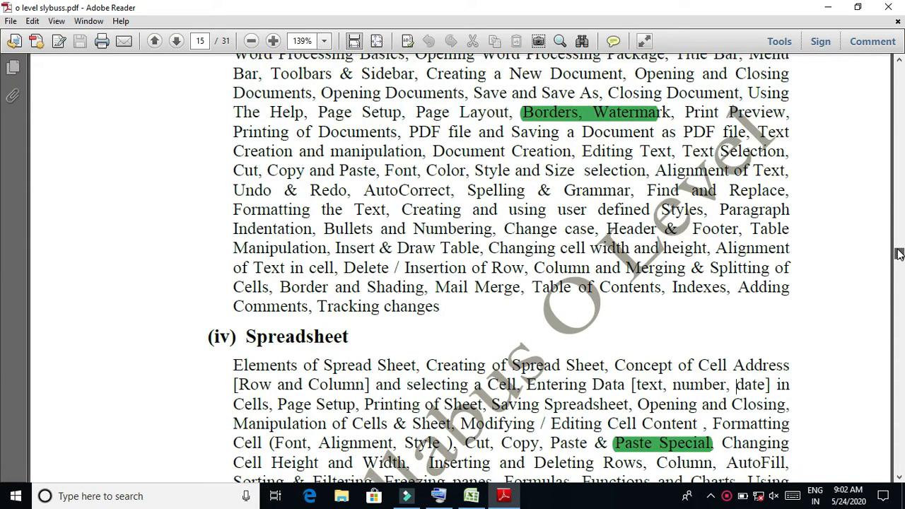
{"action": "left_click", "coordinate": [898, 479]}
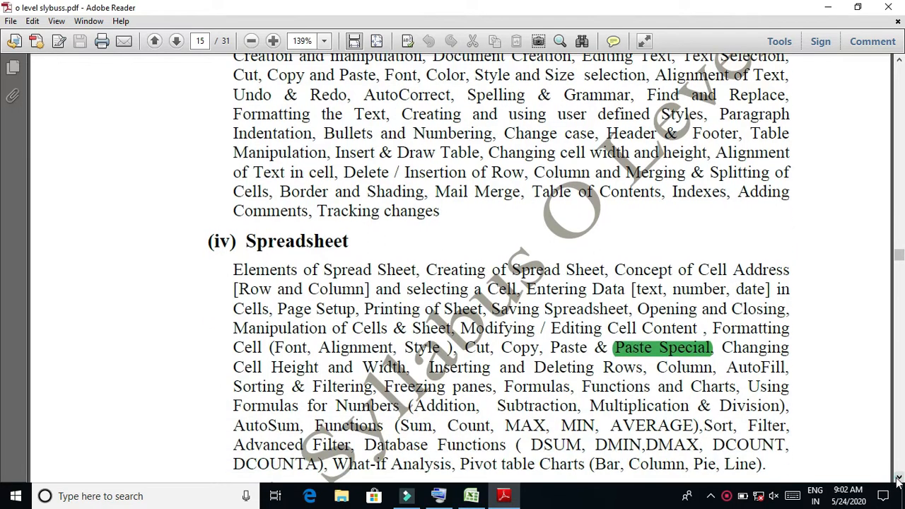
{"action": "left_click", "coordinate": [897, 479]}
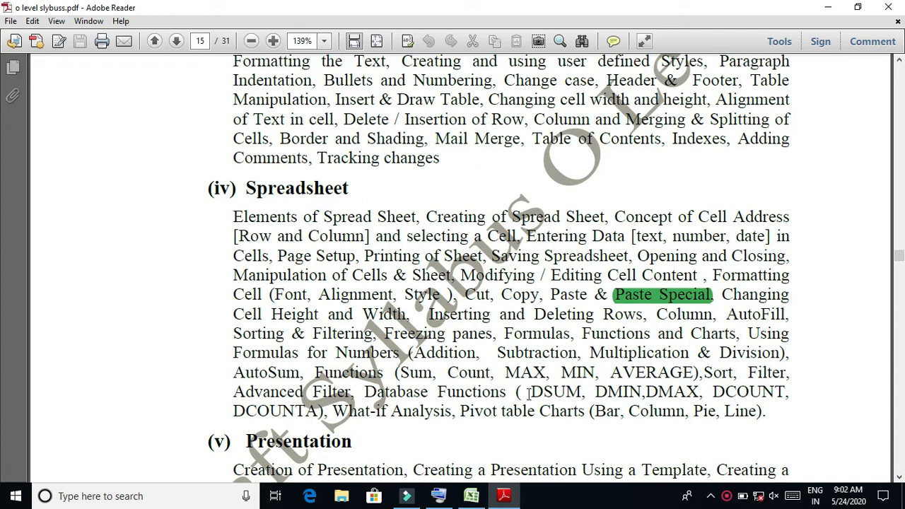
{"action": "left_click_drag", "start_coordinate": [520, 393], "coordinate": [606, 402]}
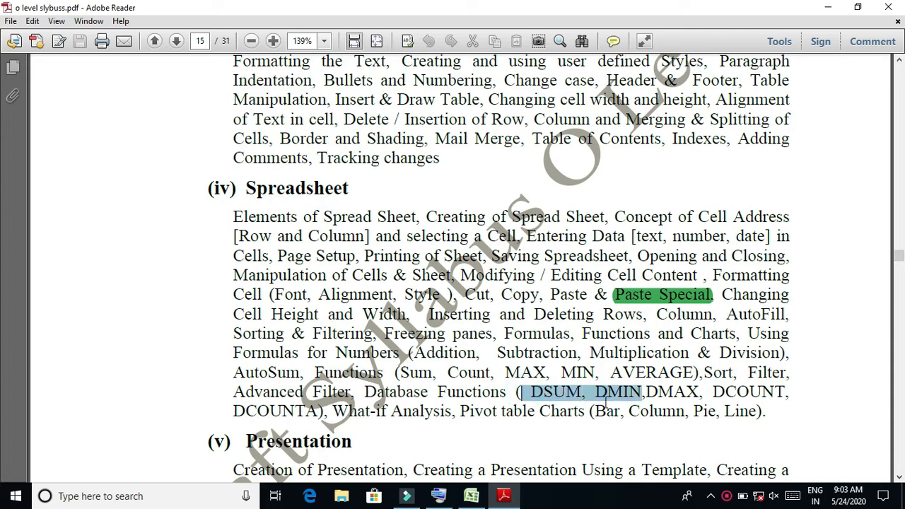
{"action": "left_click", "coordinate": [606, 402]}
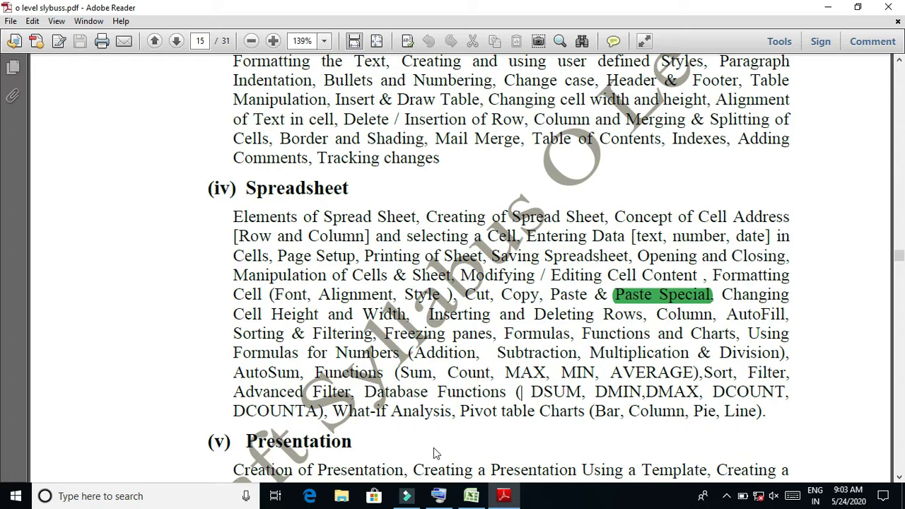
Switch to the o level 6 workbook in Excel and go through the database and logical function labels in rows 3 and 5.
{"action": "left_click", "coordinate": [471, 496]}
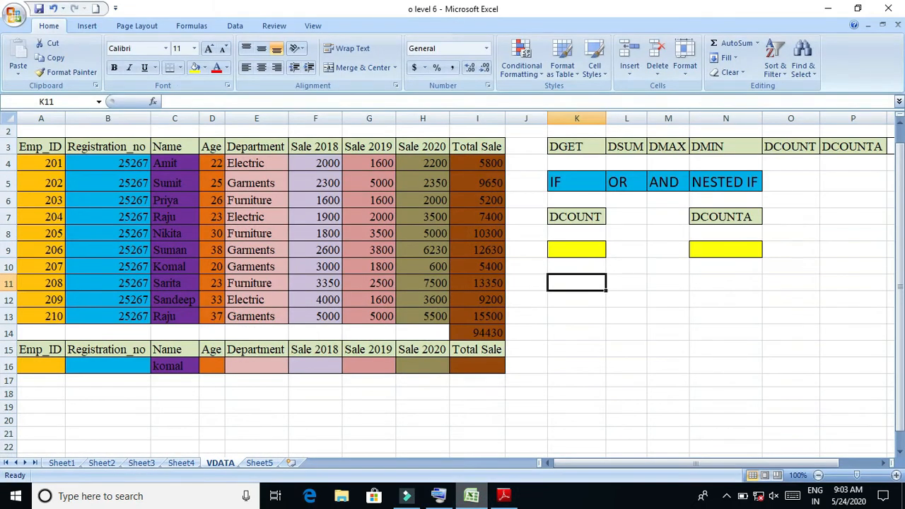
{"action": "left_click", "coordinate": [586, 151]}
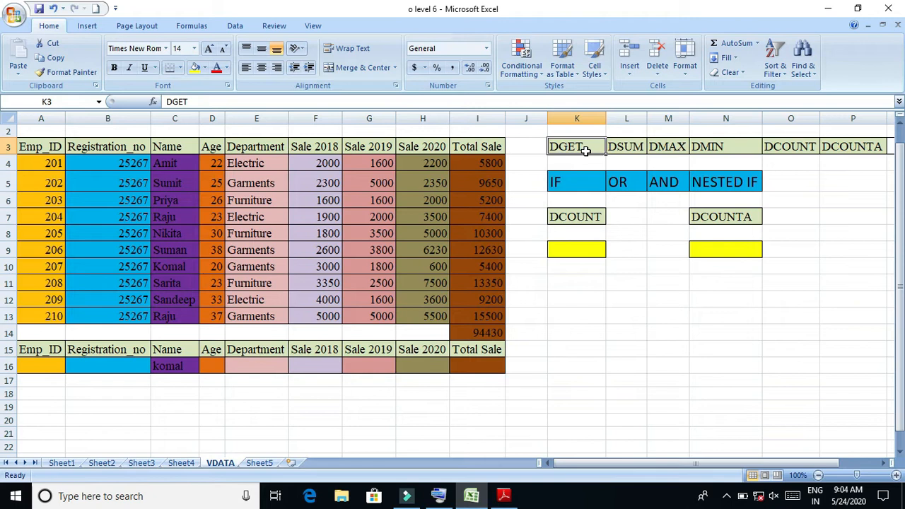
{"action": "left_click", "coordinate": [625, 150]}
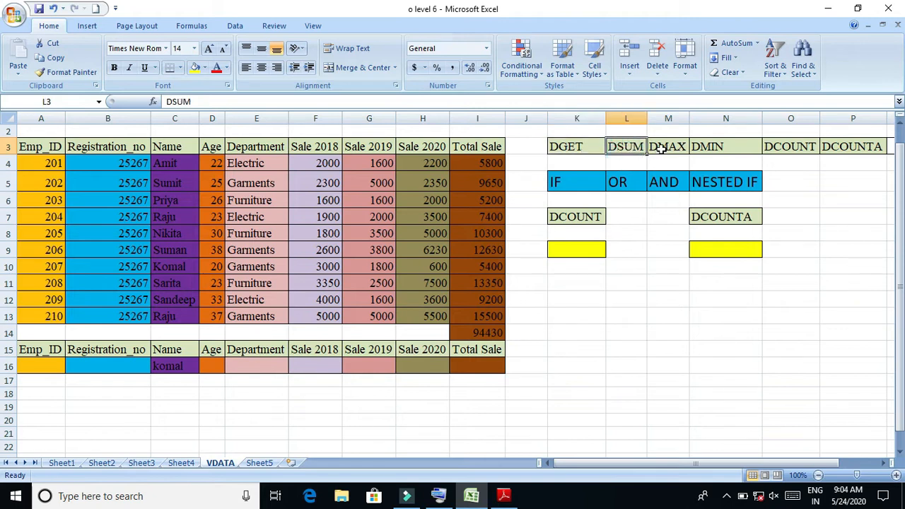
{"action": "left_click", "coordinate": [659, 148]}
{"action": "left_click", "coordinate": [703, 147]}
{"action": "left_click", "coordinate": [807, 148]}
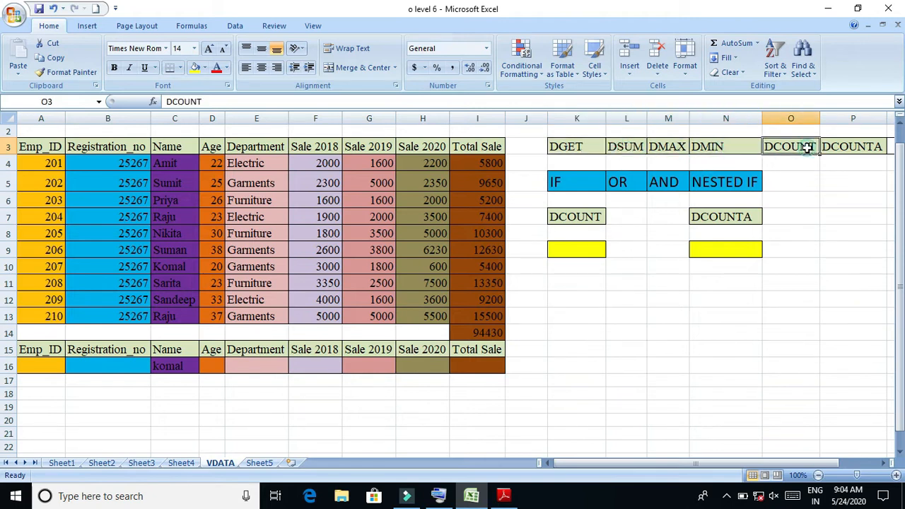
{"action": "left_click", "coordinate": [848, 153]}
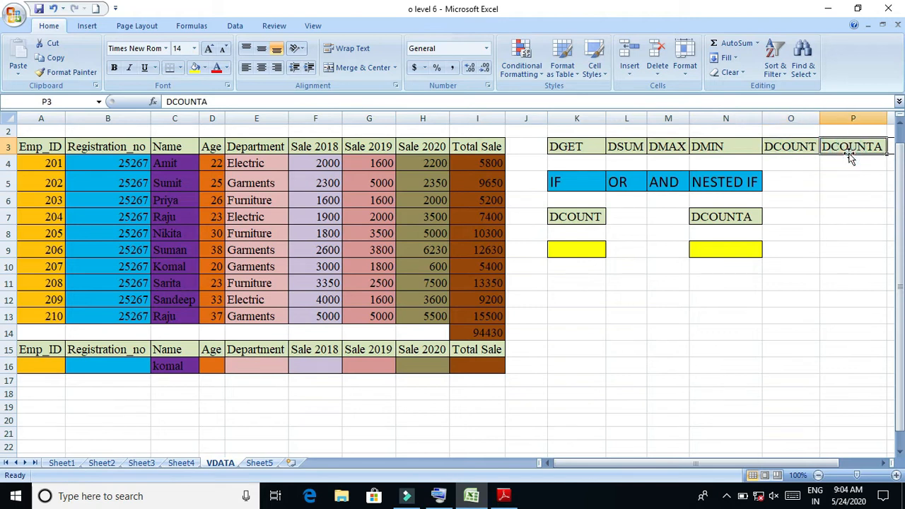
{"action": "left_click", "coordinate": [562, 183]}
{"action": "left_click", "coordinate": [613, 191]}
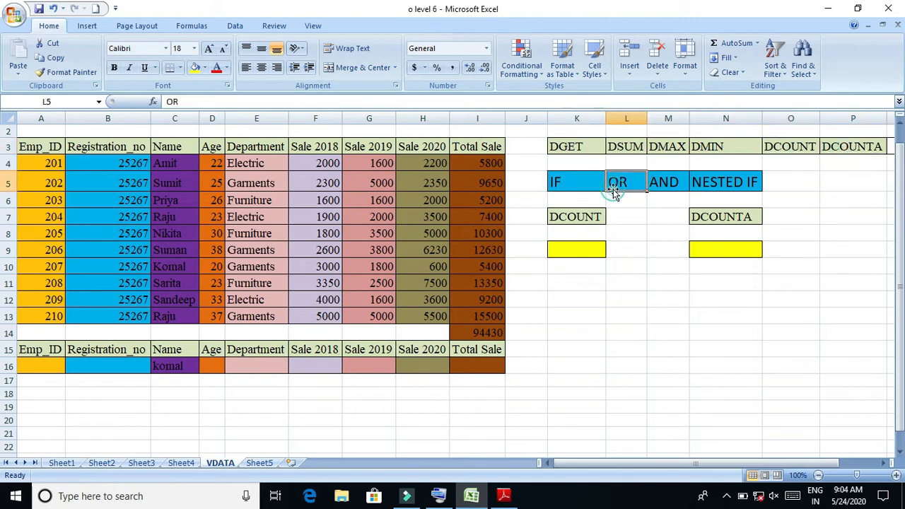
{"action": "left_click", "coordinate": [663, 188]}
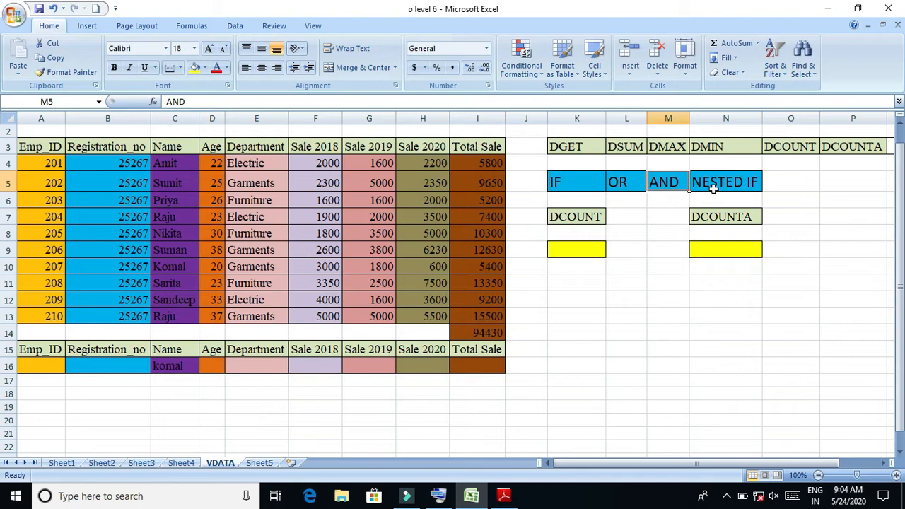
{"action": "left_click", "coordinate": [714, 190]}
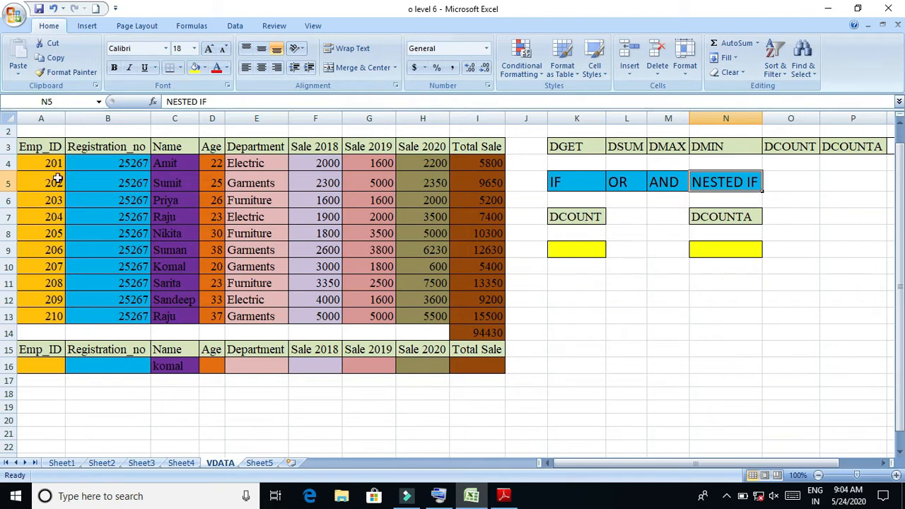
Review the employee sales table's column headings in row 3, from Emp_ID through Department.
{"action": "left_click", "coordinate": [388, 196]}
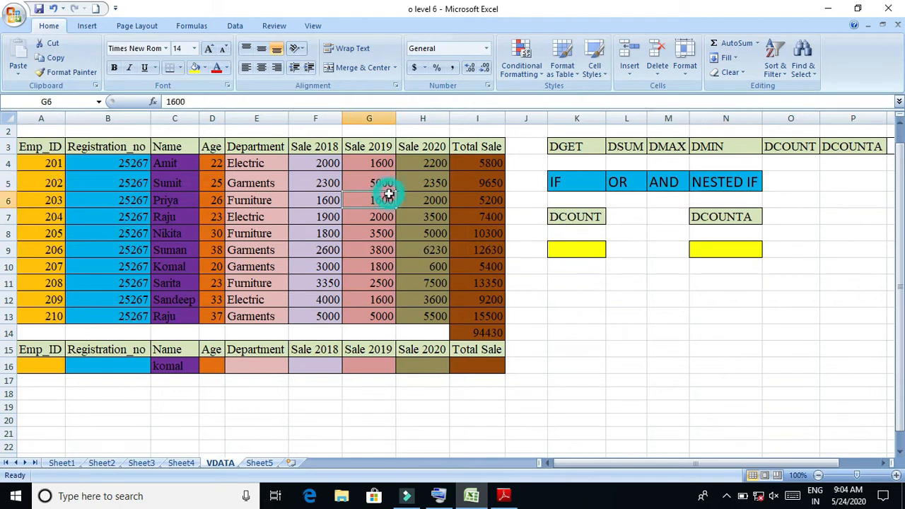
{"action": "left_click", "coordinate": [53, 146]}
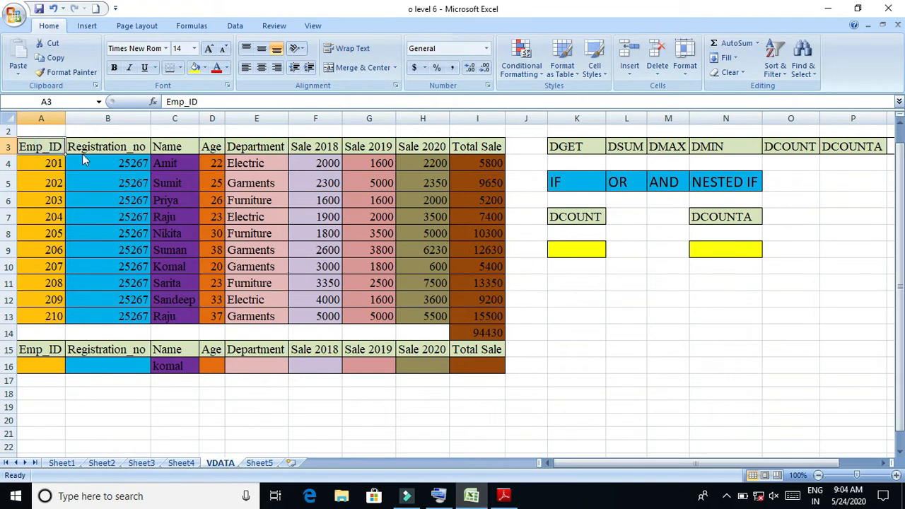
{"action": "left_click", "coordinate": [83, 148]}
{"action": "left_click", "coordinate": [188, 144]}
{"action": "left_click", "coordinate": [211, 147]}
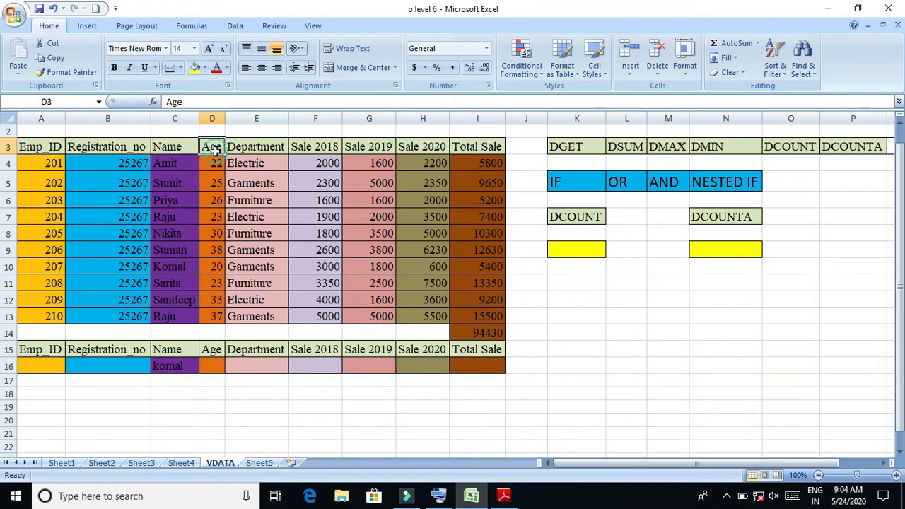
{"action": "left_click", "coordinate": [240, 147]}
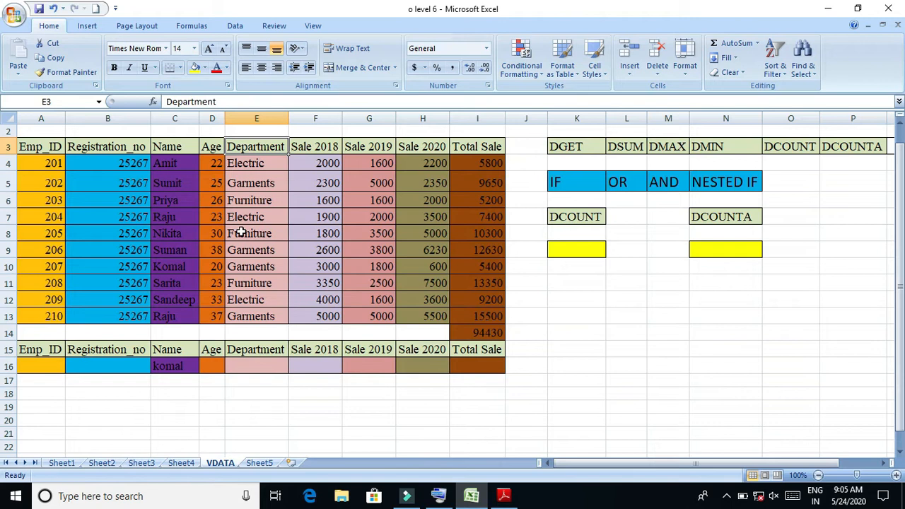
Copy the sales table's header row and first record (A3:I4) and paste them below the table at A15.
{"action": "left_click_drag", "start_coordinate": [35, 147], "coordinate": [475, 163]}
{"action": "left_click", "coordinate": [43, 162]}
{"action": "left_click", "coordinate": [39, 149]}
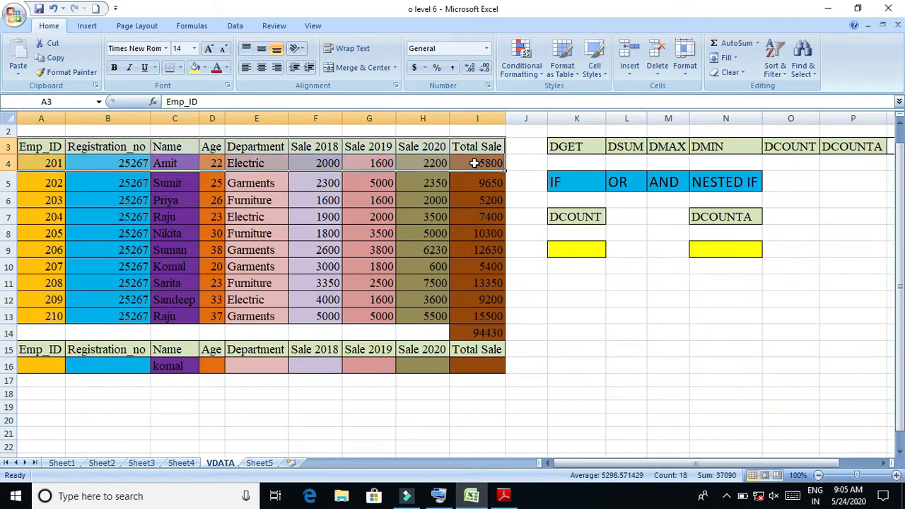
{"action": "key", "text": "ctrl+c"}
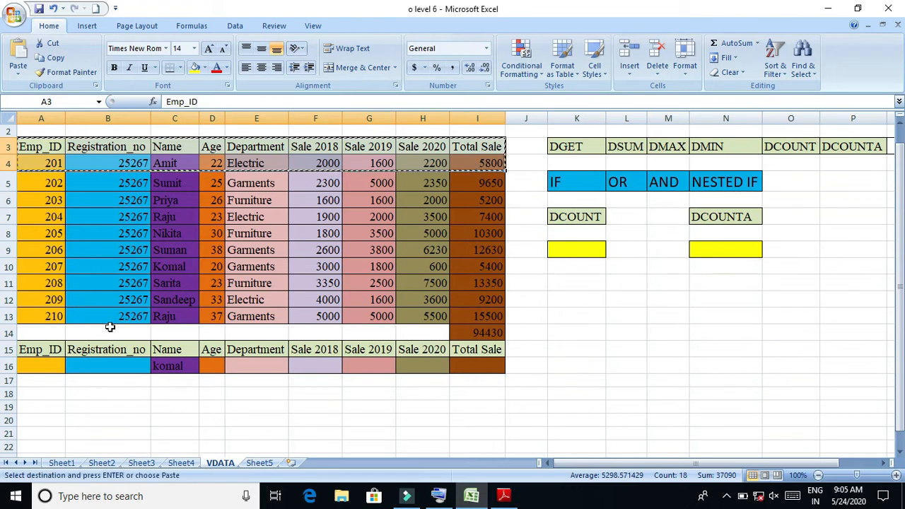
{"action": "left_click", "coordinate": [44, 349]}
{"action": "key", "text": "ctrl+v"}
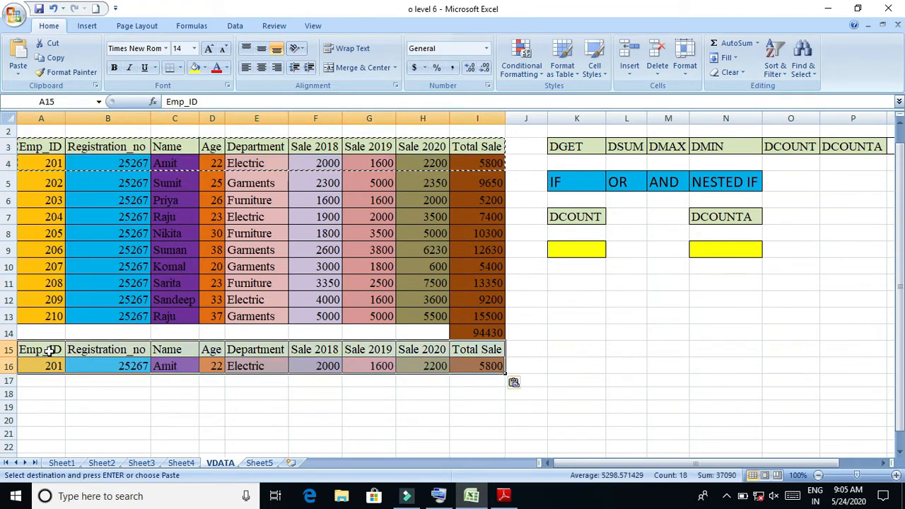
{"action": "left_click", "coordinate": [159, 449]}
{"action": "left_click", "coordinate": [92, 395]}
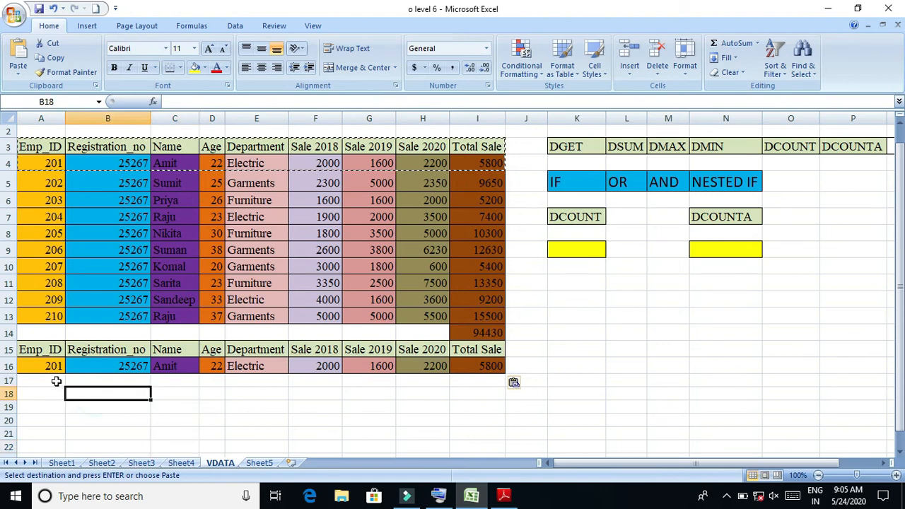
Clear the record values in A16:I16 beneath the copied headers.
{"action": "left_click_drag", "start_coordinate": [46, 367], "coordinate": [467, 367]}
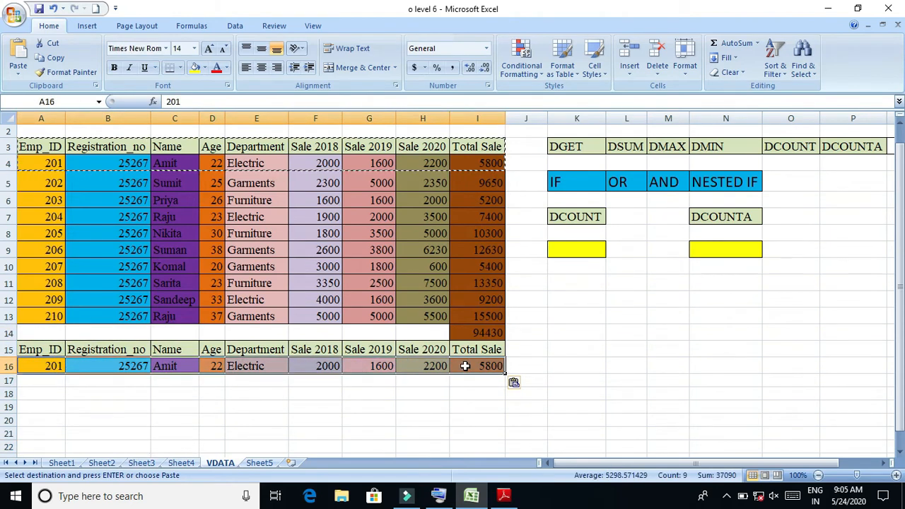
{"action": "key", "text": "Delete"}
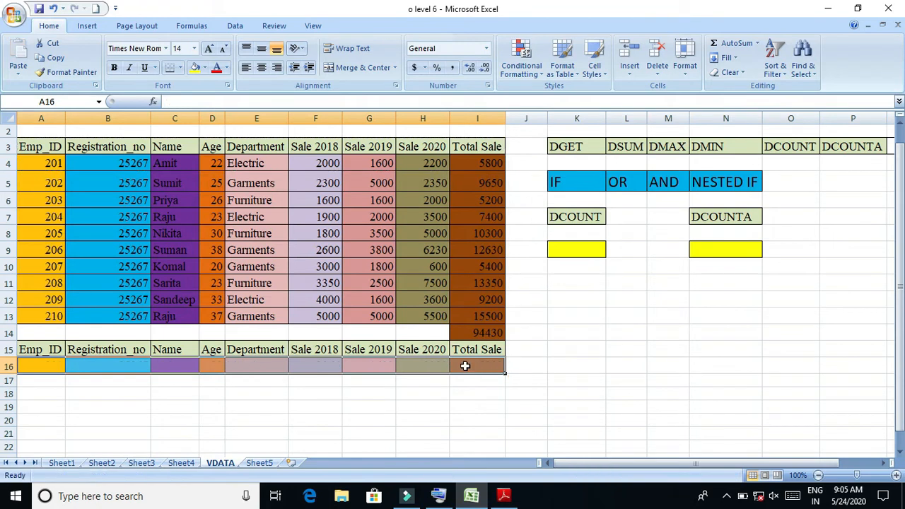
{"action": "left_click", "coordinate": [546, 396]}
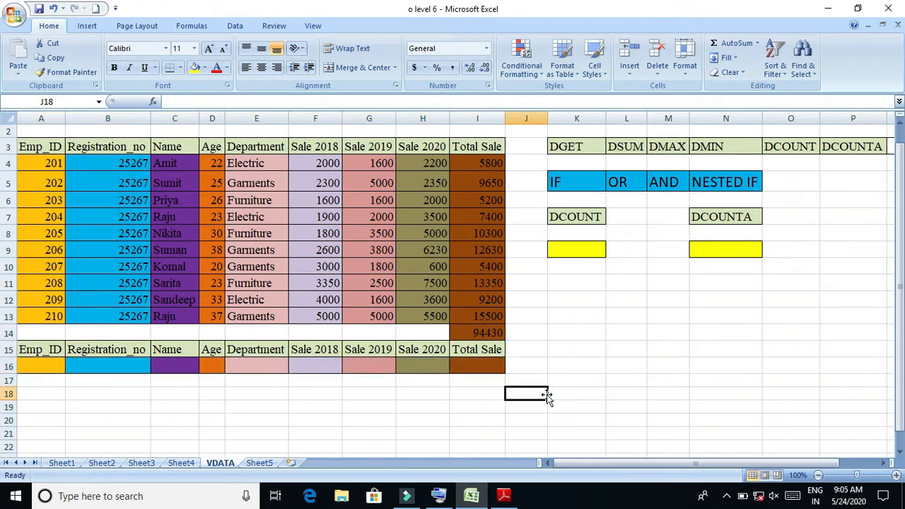
Begin a DGET formula in K13 with database A3:I13, field I3 (Total Sale) and criteria C15:C16 (Name).
{"action": "left_click", "coordinate": [576, 317]}
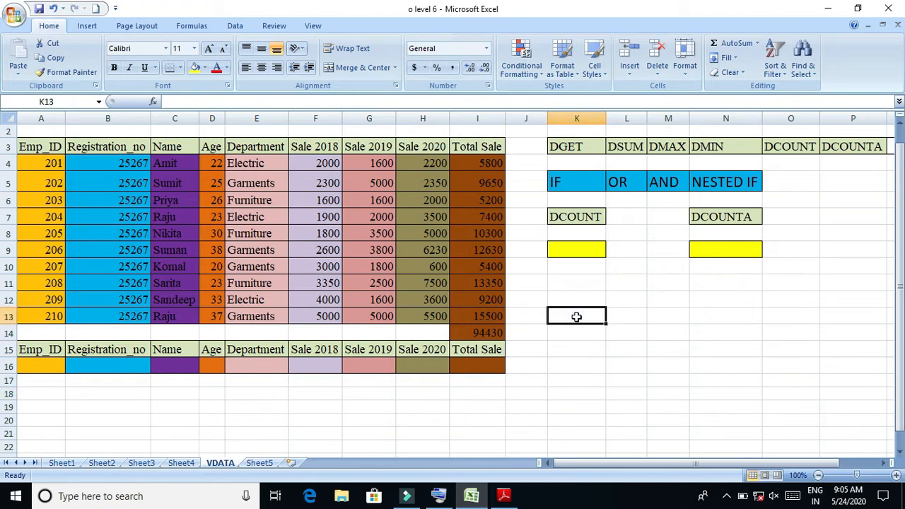
{"action": "type", "text": "=dget"}
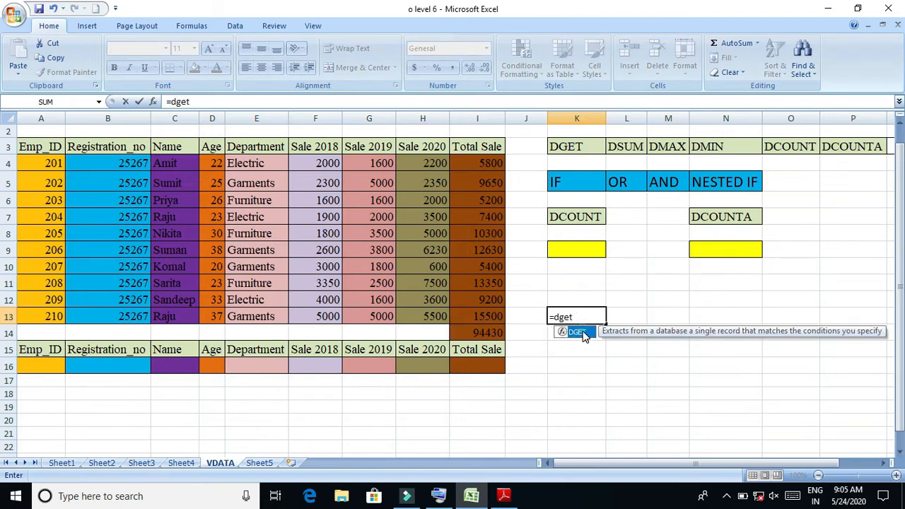
{"action": "double_click", "coordinate": [582, 334]}
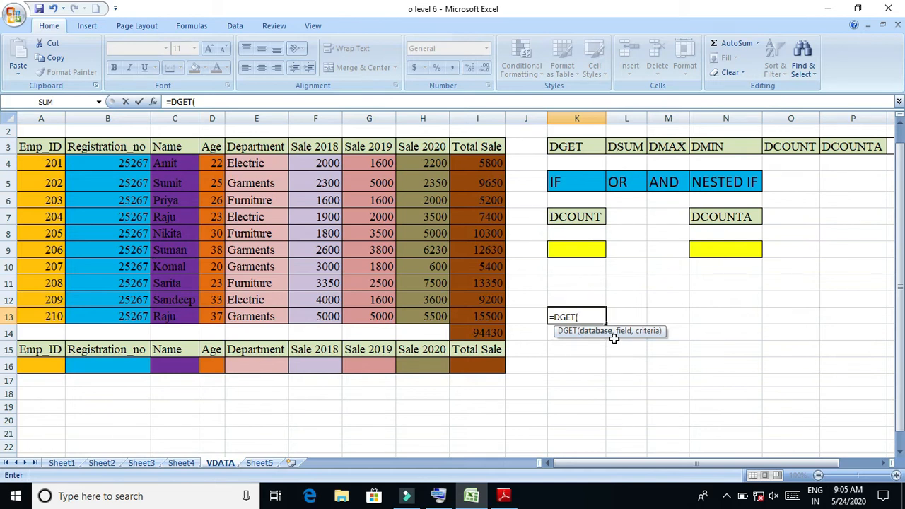
{"action": "left_click_drag", "start_coordinate": [34, 146], "coordinate": [465, 316]}
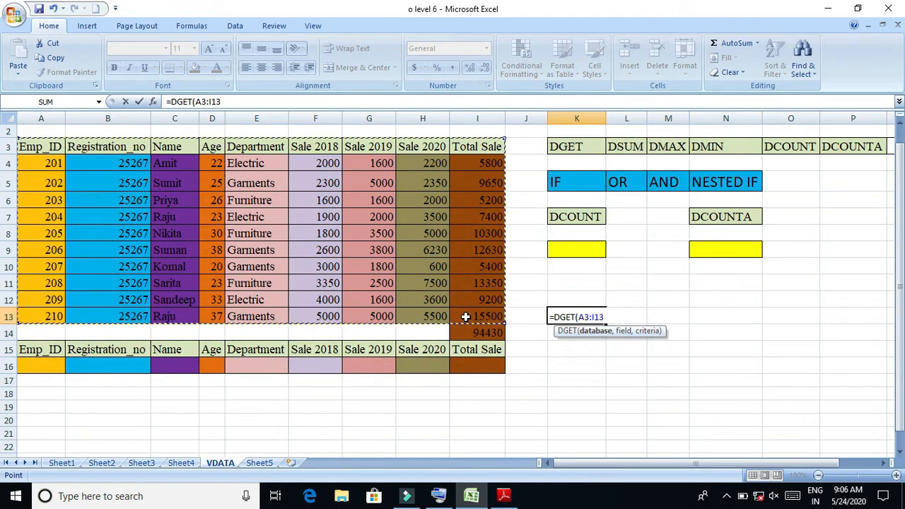
{"action": "type", "text": ","}
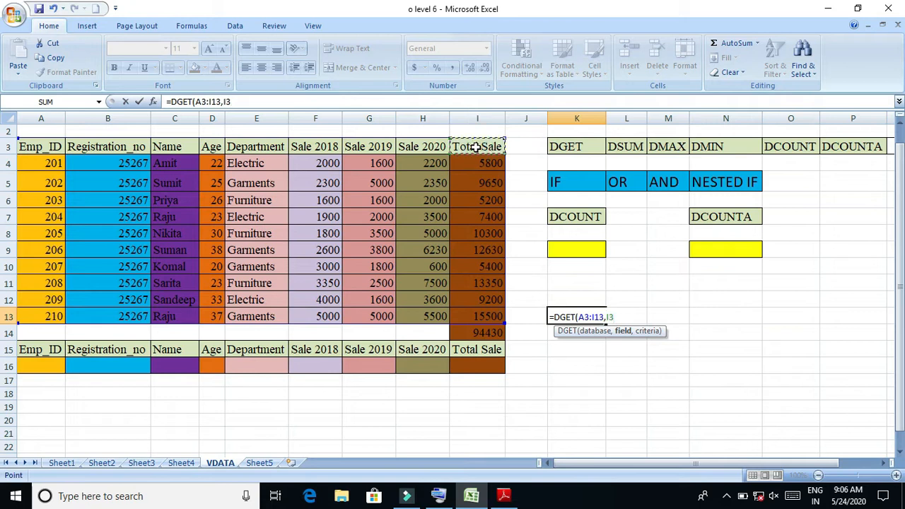
{"action": "type", "text": ","}
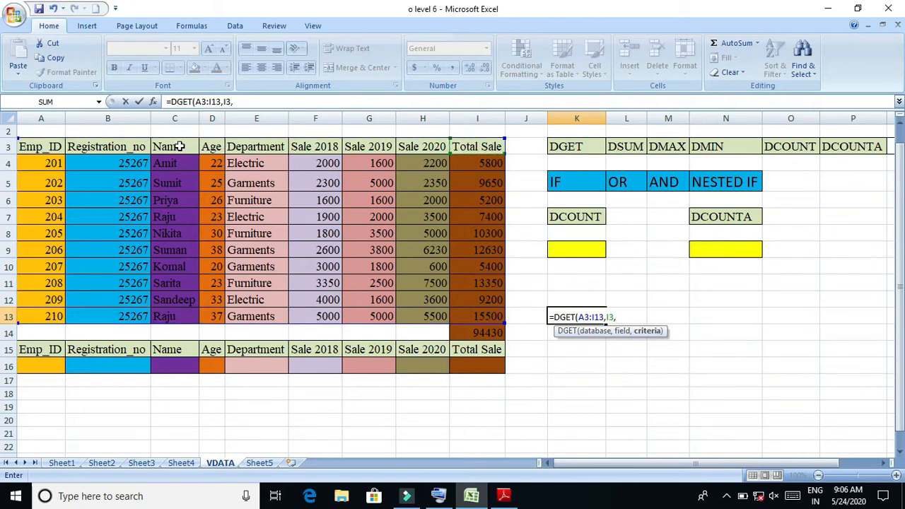
{"action": "left_click_drag", "start_coordinate": [174, 349], "coordinate": [175, 362]}
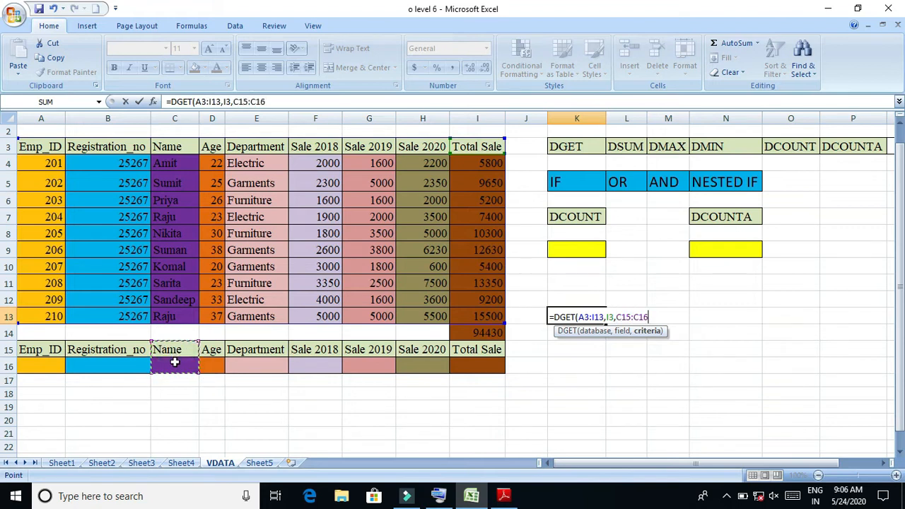
Try to add the closing parenthesis to the K13 DGET formula with the On-Screen Keyboard.
{"action": "left_click", "coordinate": [440, 497]}
{"action": "left_click", "coordinate": [94, 165]}
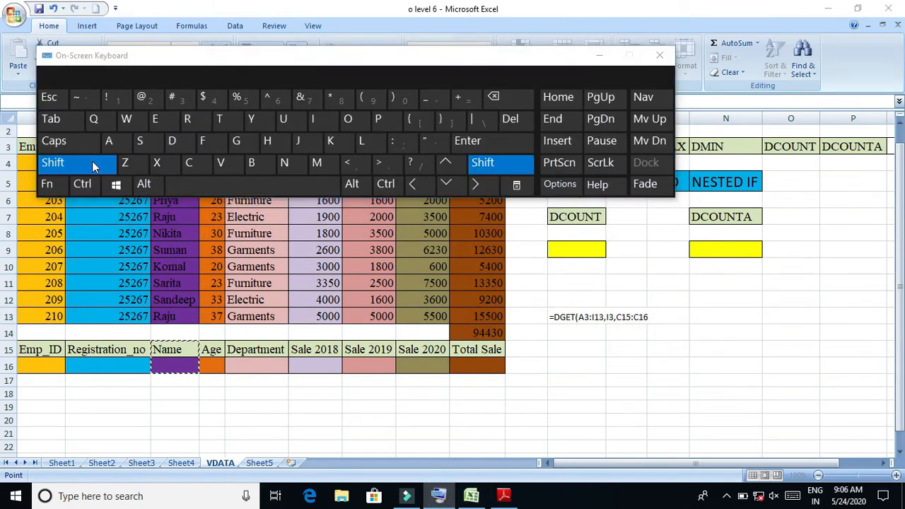
{"action": "left_click", "coordinate": [405, 99]}
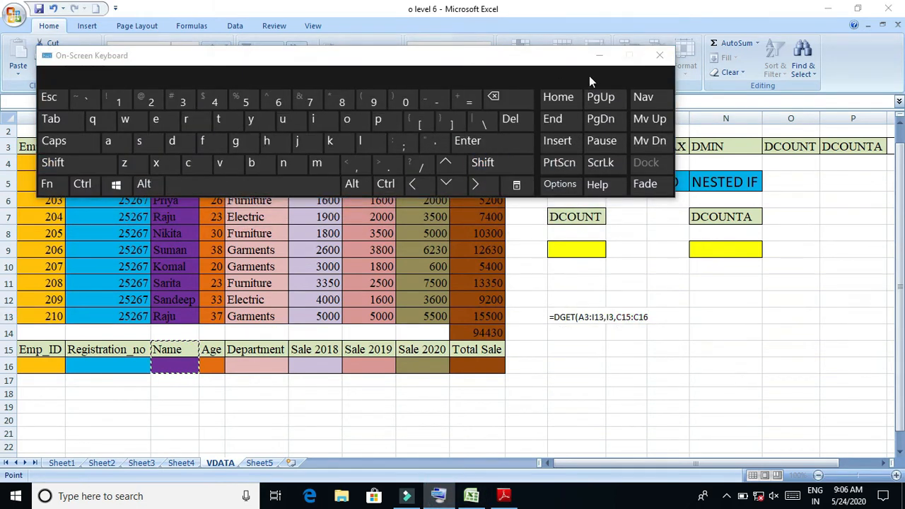
{"action": "left_click", "coordinate": [599, 56]}
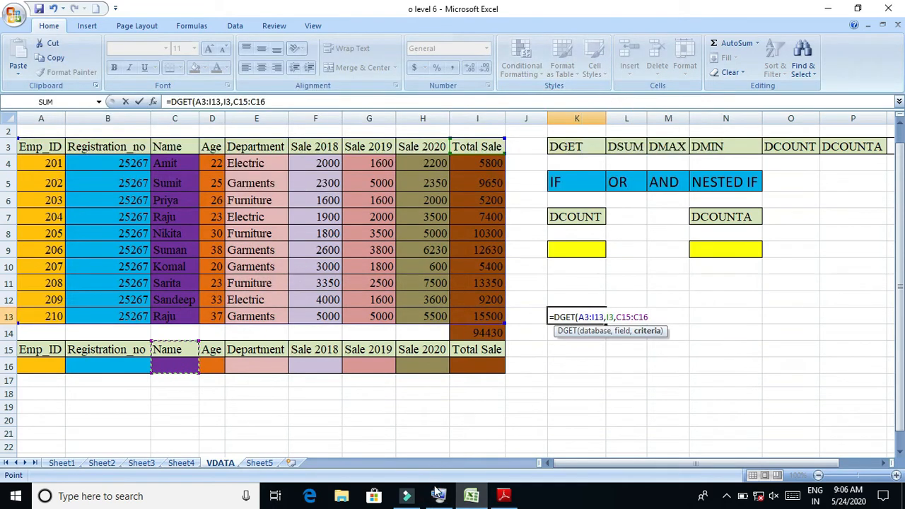
Add the closing parenthesis to the K13 formula with the On-Screen Keyboard and enter it as =DGET(A3:I13,I3,C15:C16).
{"action": "left_click", "coordinate": [654, 316]}
{"action": "left_click", "coordinate": [439, 495]}
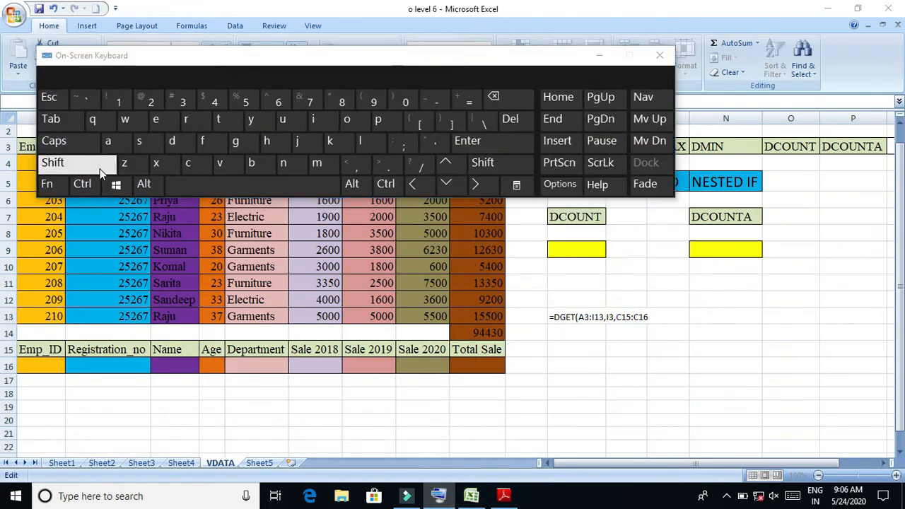
{"action": "left_click", "coordinate": [102, 171]}
{"action": "left_click", "coordinate": [391, 103]}
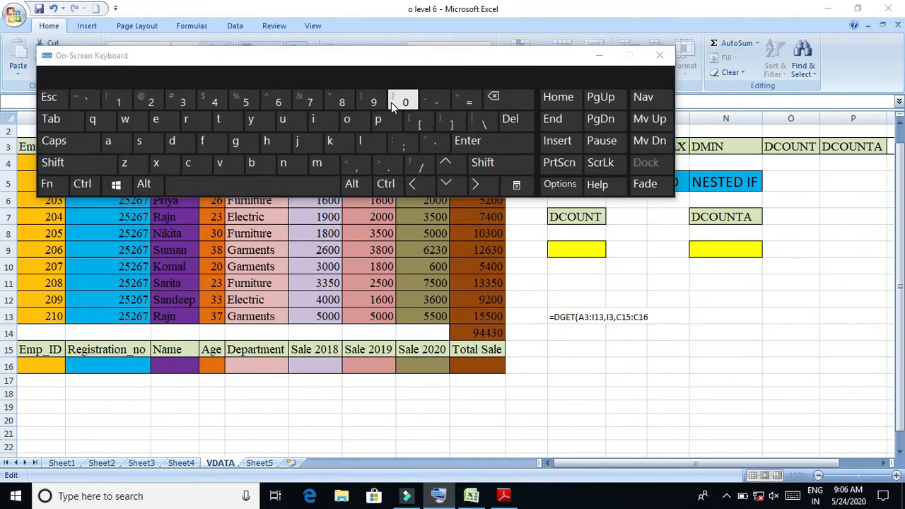
{"action": "left_click", "coordinate": [654, 315]}
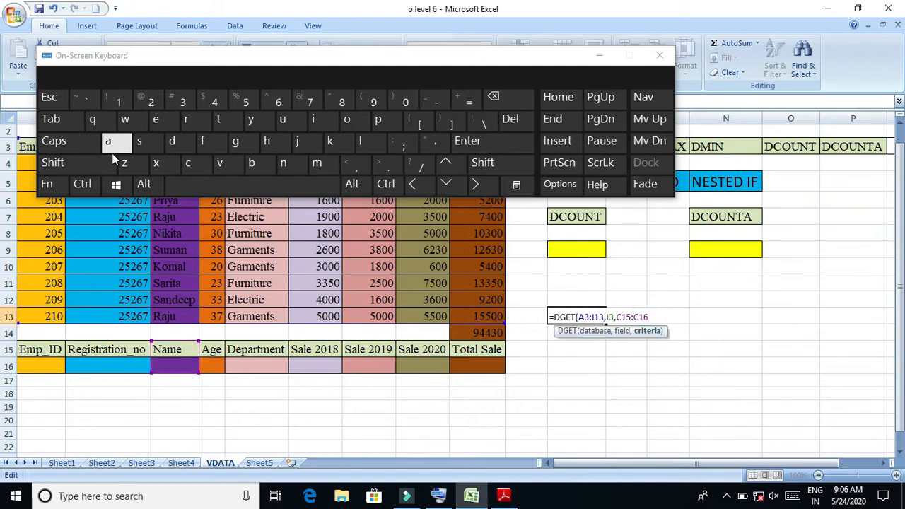
{"action": "left_click", "coordinate": [71, 162]}
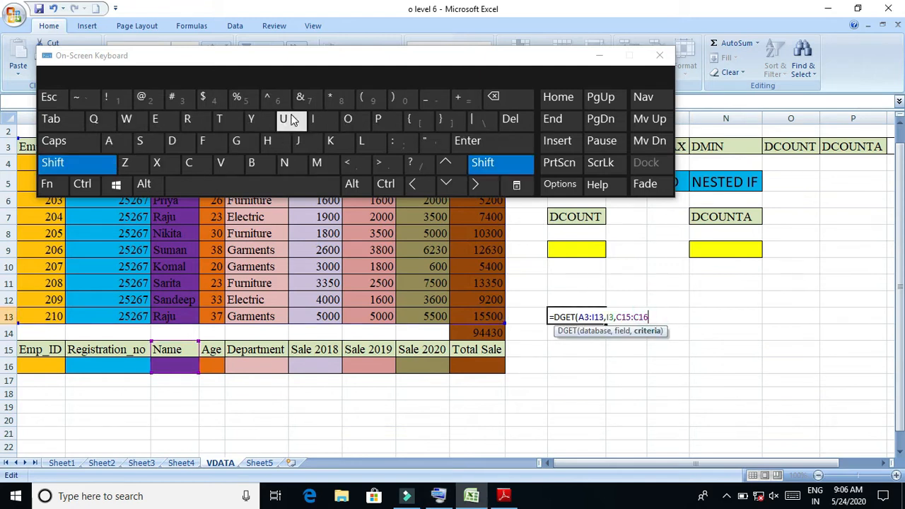
{"action": "left_click", "coordinate": [390, 97]}
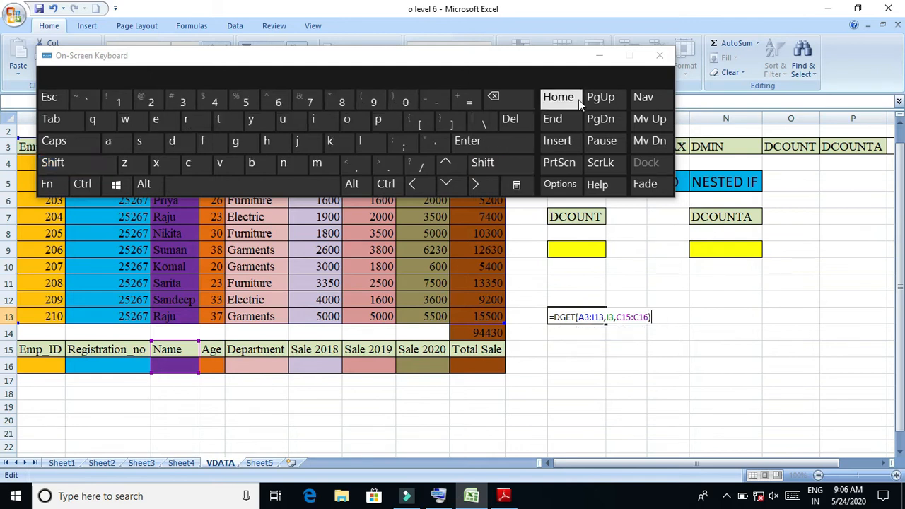
{"action": "left_click", "coordinate": [600, 55]}
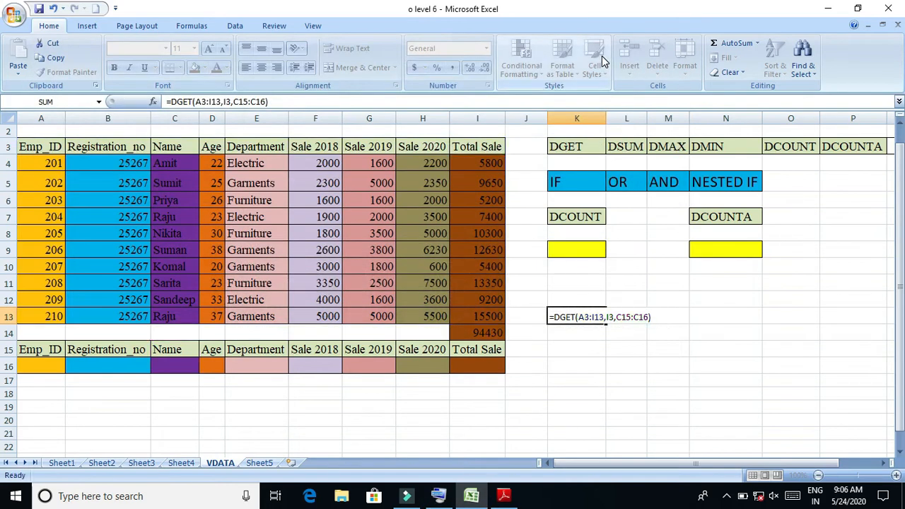
{"action": "key", "text": "Return"}
{"action": "key", "text": "Return"}
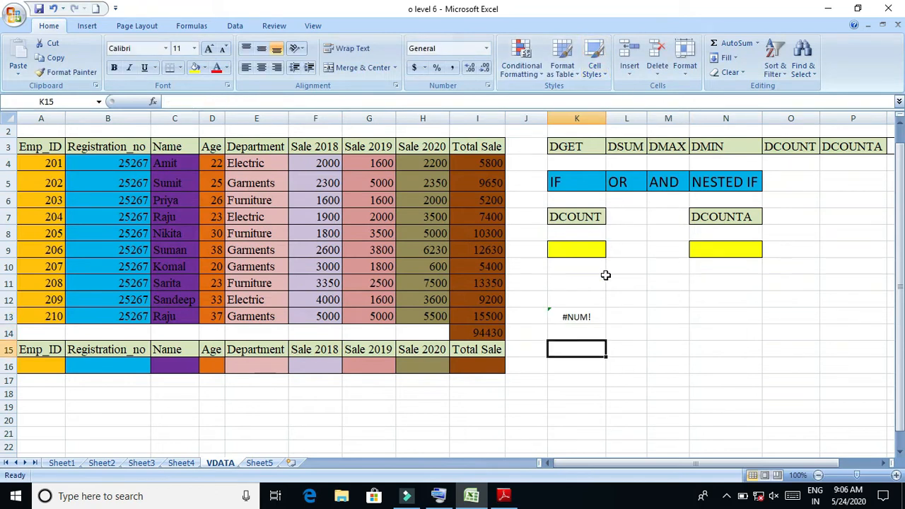
Review the DGET formula in K13, including its closing parenthesis and its database range A3:I13.
{"action": "left_click", "coordinate": [588, 319]}
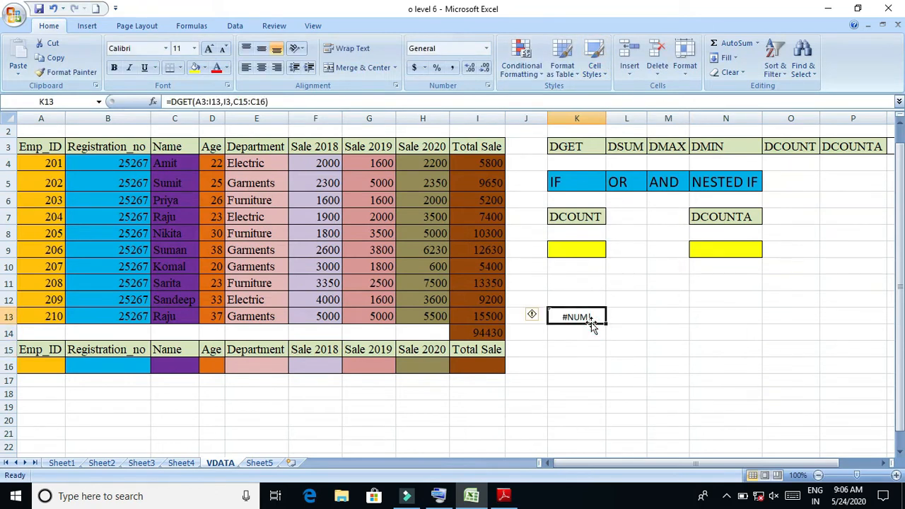
{"action": "left_click", "coordinate": [379, 101]}
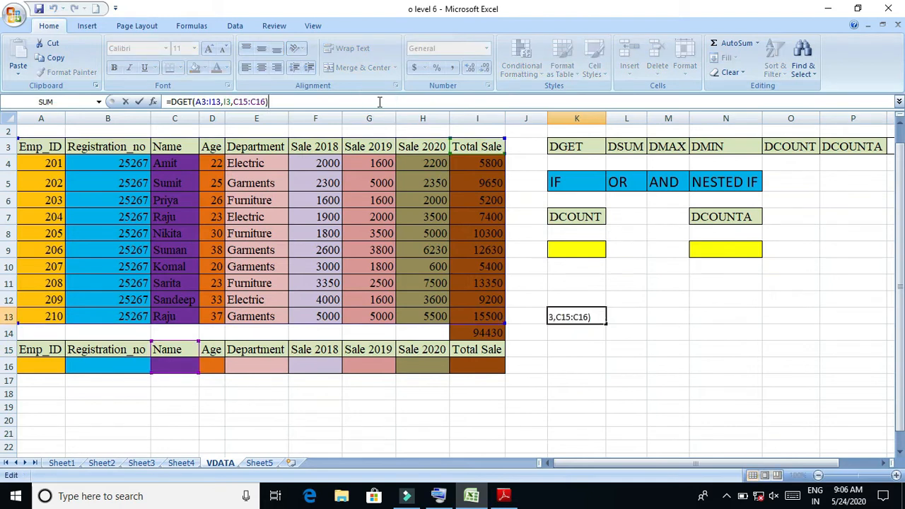
{"action": "left_click_drag", "start_coordinate": [266, 101], "coordinate": [271, 102]}
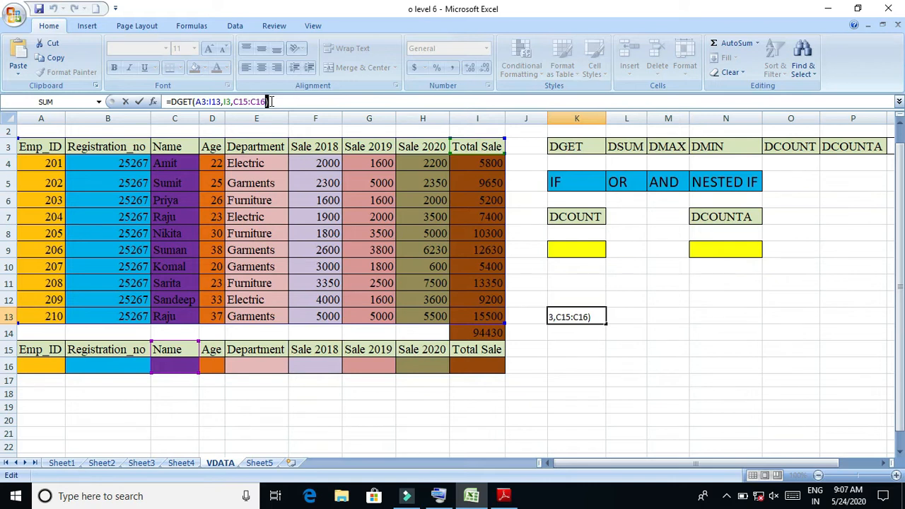
{"action": "left_click", "coordinate": [574, 384]}
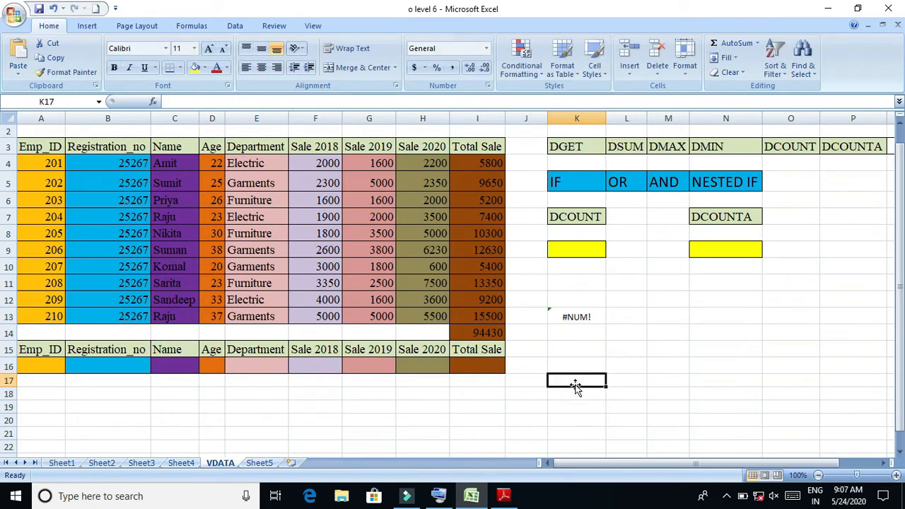
{"action": "left_click", "coordinate": [587, 317]}
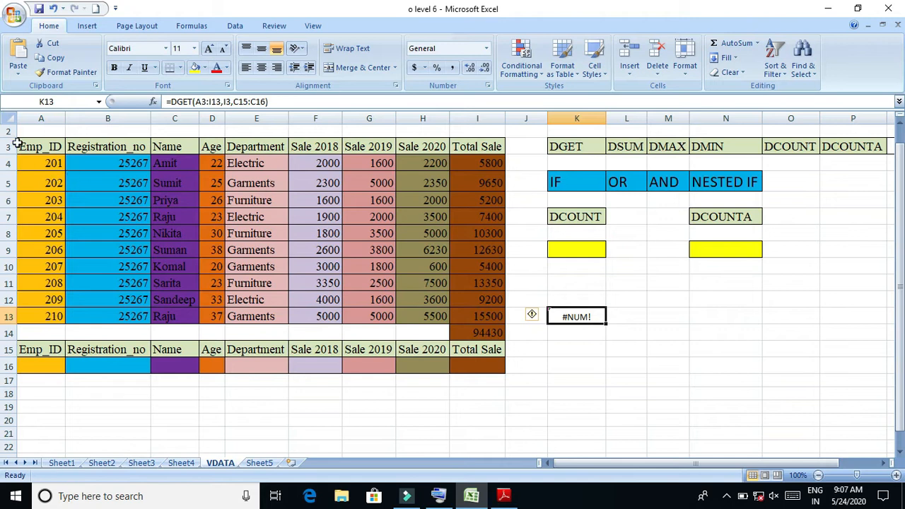
{"action": "left_click_drag", "start_coordinate": [25, 146], "coordinate": [463, 312]}
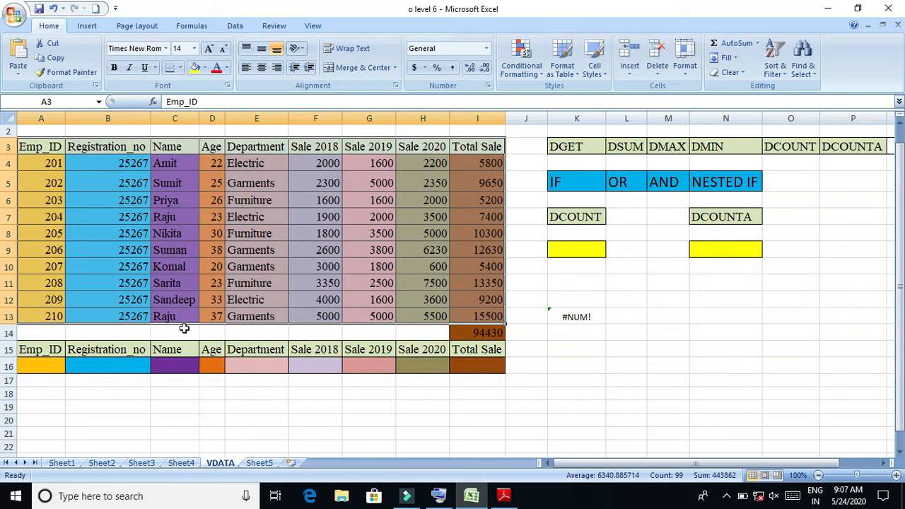
Enter the name of employee 201 as the Name criterion in C16 and compare K13 with that employee's Total Sale.
{"action": "left_click", "coordinate": [184, 366]}
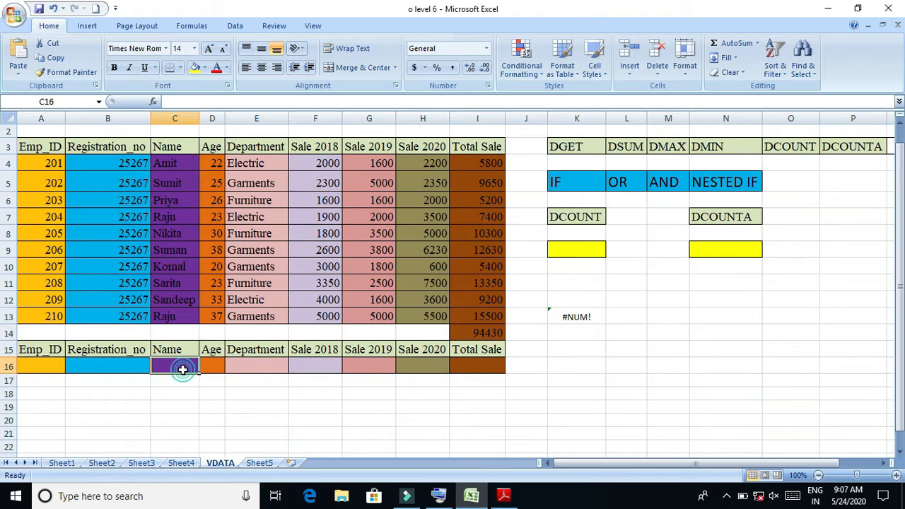
{"action": "type", "text": "amit"}
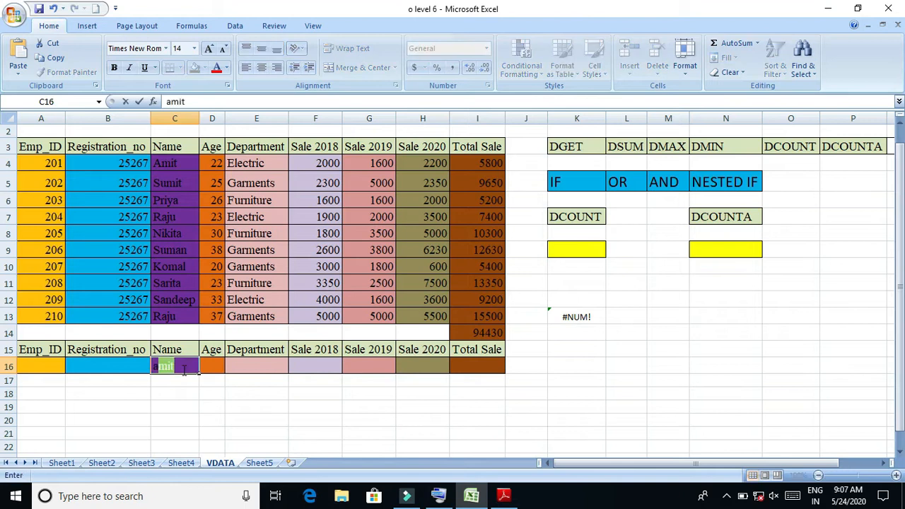
{"action": "key", "text": "Return"}
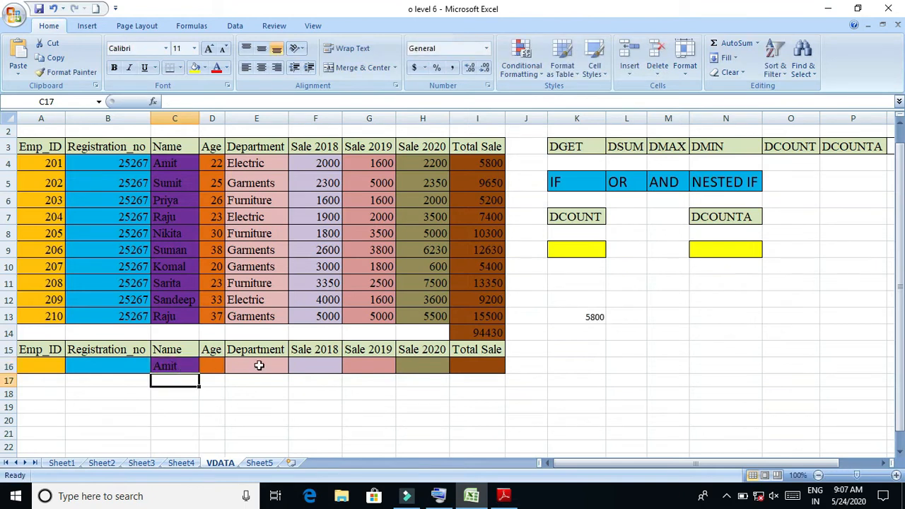
{"action": "left_click", "coordinate": [161, 365]}
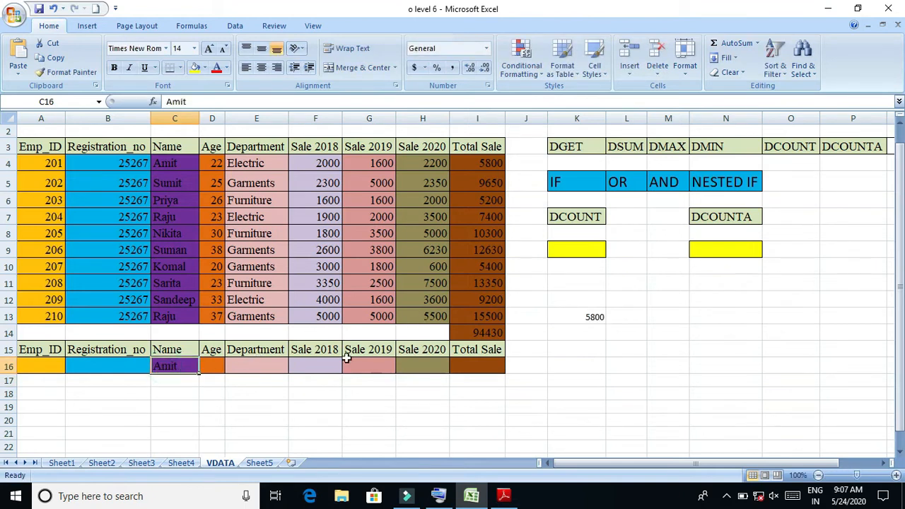
{"action": "left_click", "coordinate": [578, 315]}
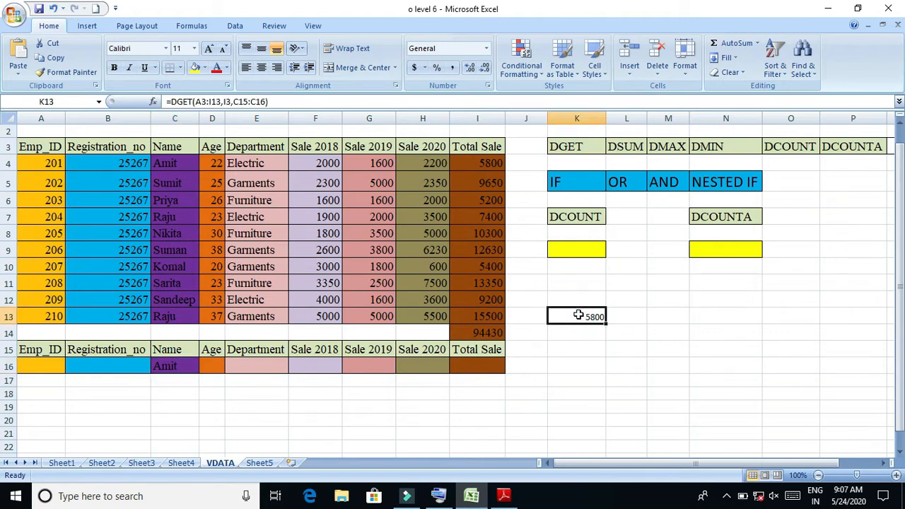
{"action": "left_click", "coordinate": [174, 163]}
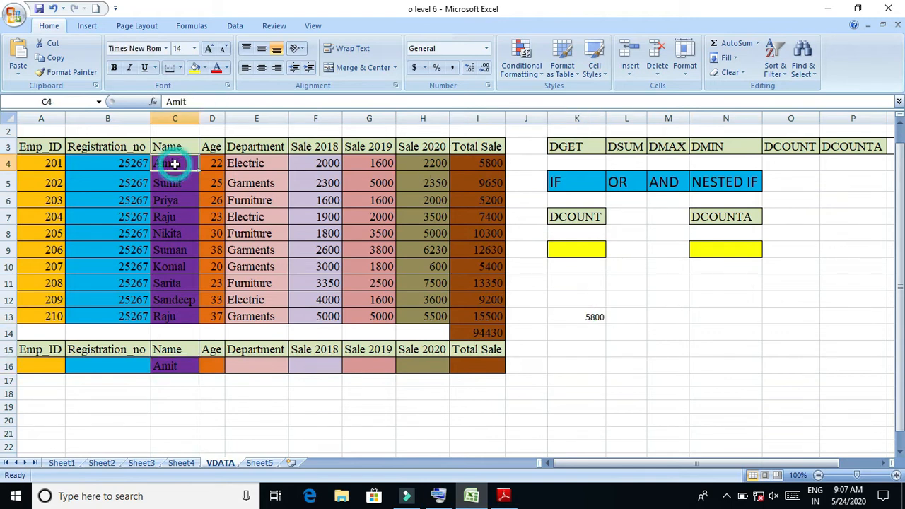
{"action": "left_click", "coordinate": [494, 164]}
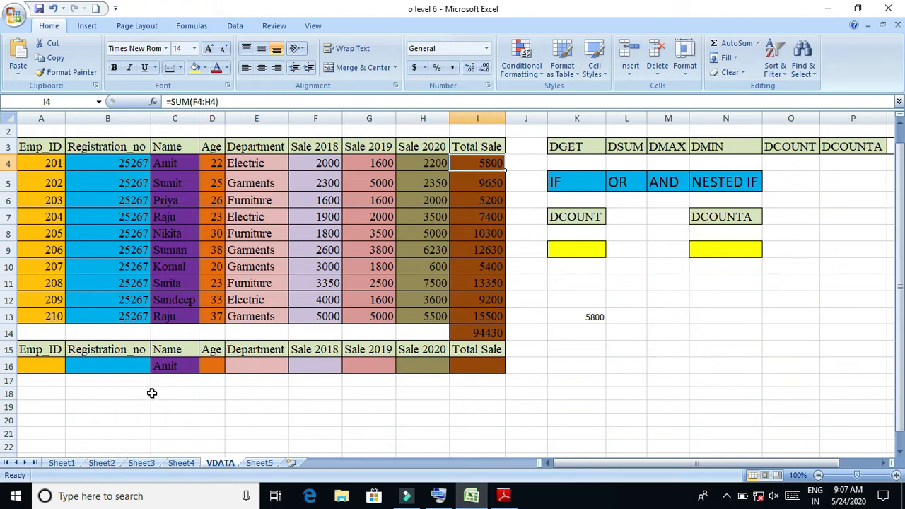
Change the Name criterion in C16 to the name of employee 208 and compare K13 with that employee's Total Sale.
{"action": "left_click", "coordinate": [170, 366]}
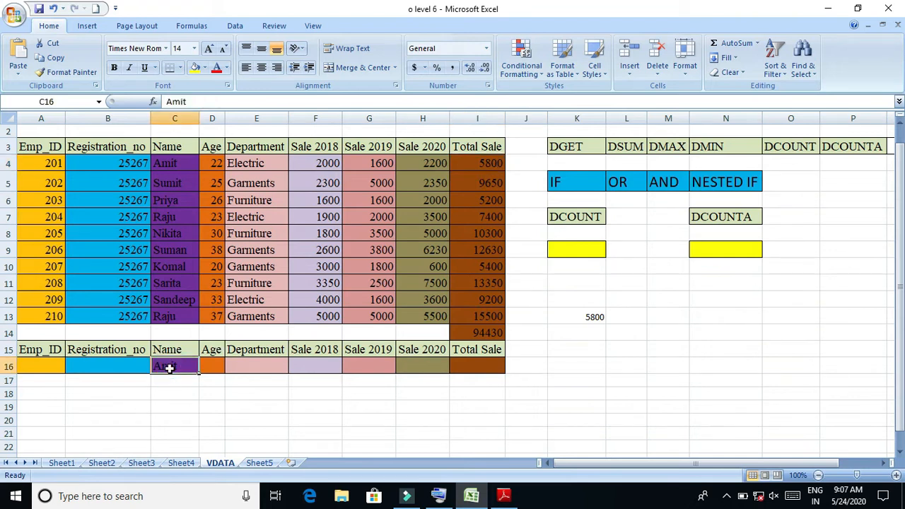
{"action": "type", "text": "sarita"}
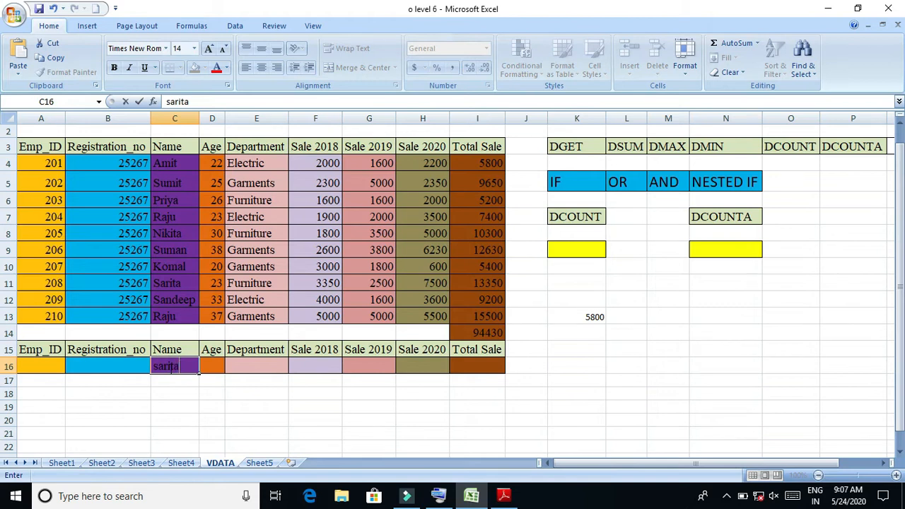
{"action": "key", "text": "Return"}
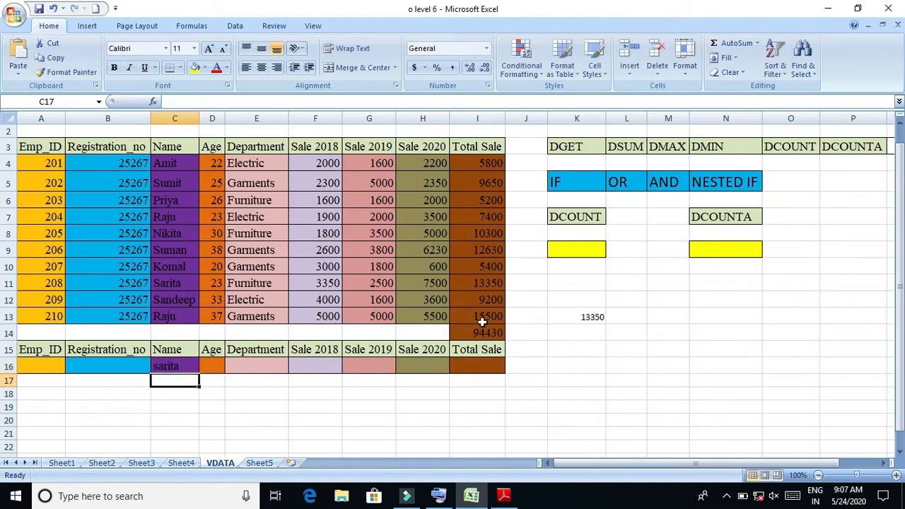
{"action": "left_click", "coordinate": [588, 319]}
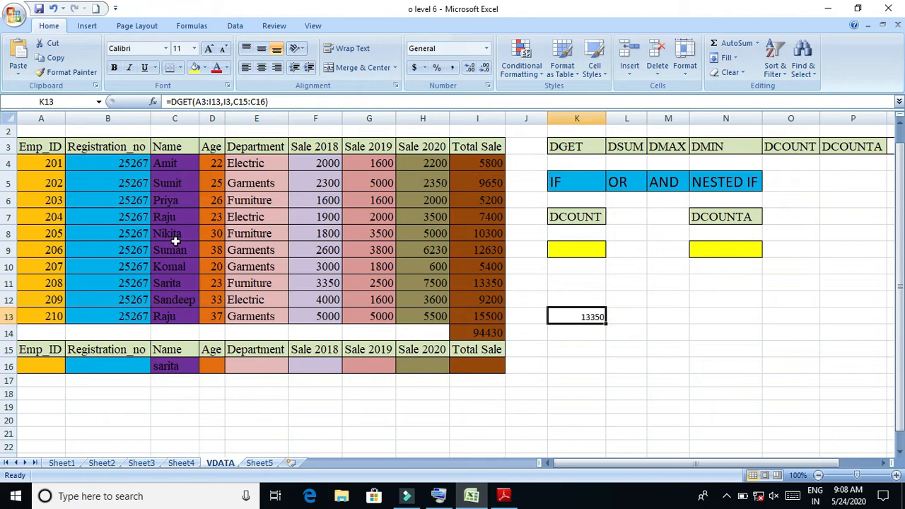
{"action": "left_click", "coordinate": [178, 288]}
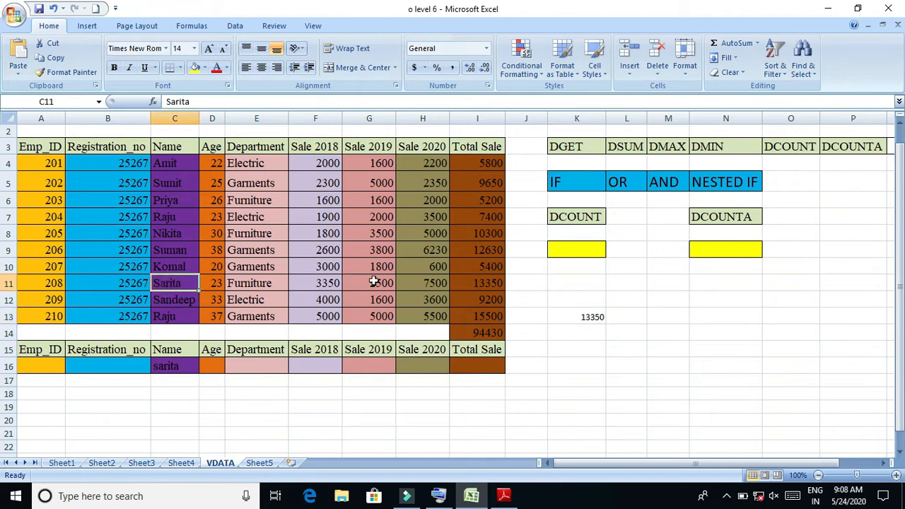
{"action": "left_click", "coordinate": [495, 282]}
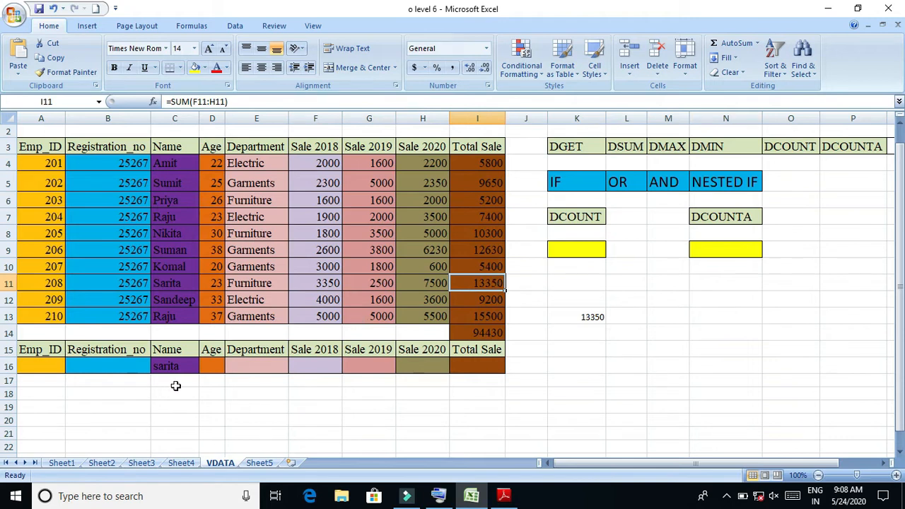
Set the Name criterion in C16 to the name shared by employees 204 and 210, and check both records' departments against K13.
{"action": "left_click", "coordinate": [182, 364]}
{"action": "type", "text": "raju"}
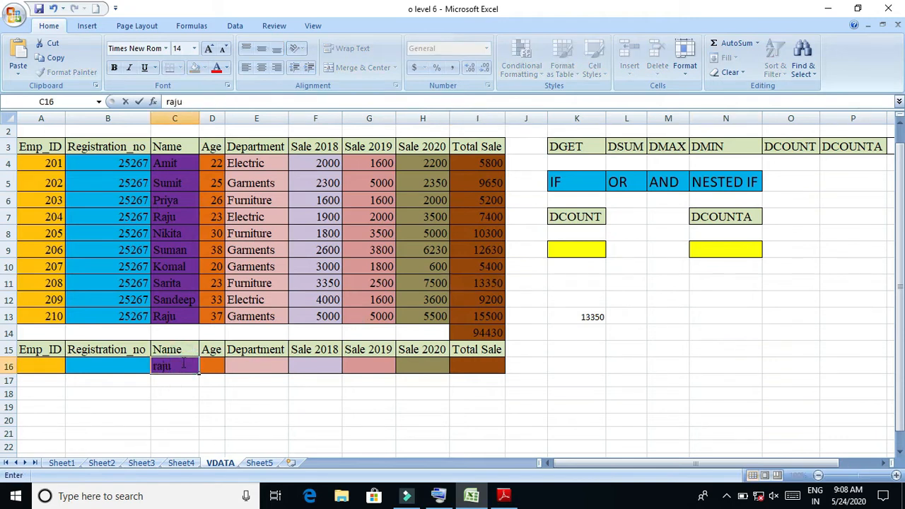
{"action": "key", "text": "Return"}
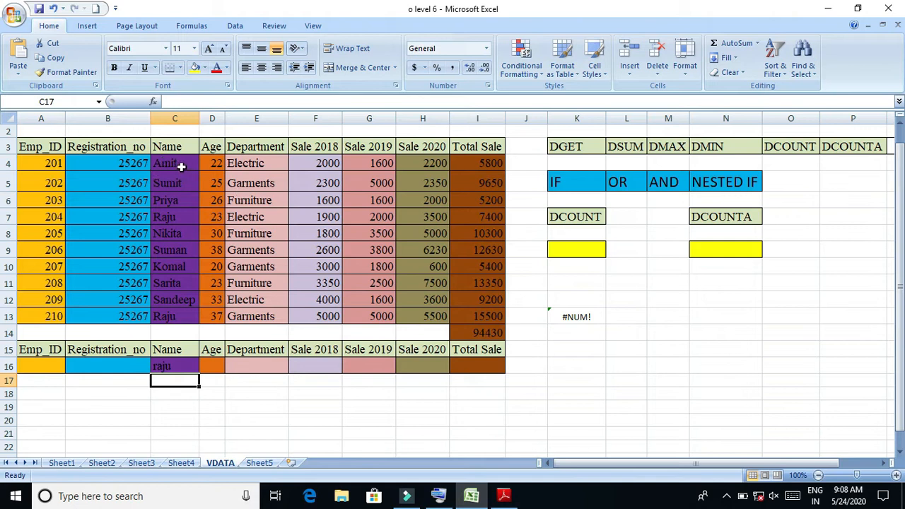
{"action": "left_click", "coordinate": [178, 317]}
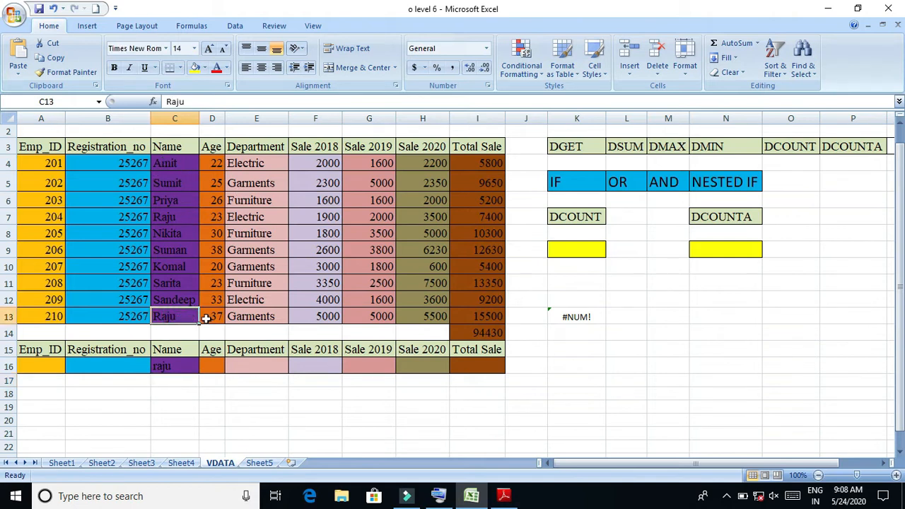
{"action": "left_click", "coordinate": [241, 317]}
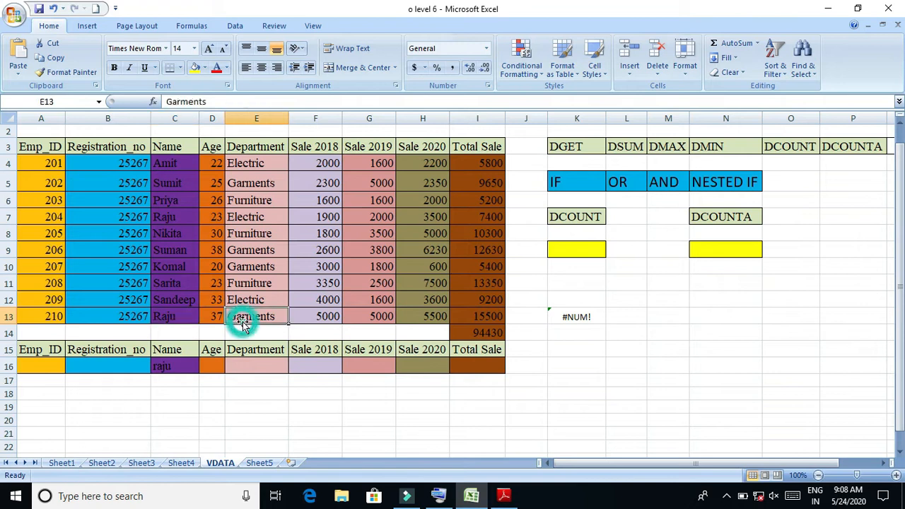
{"action": "left_click", "coordinate": [189, 216]}
{"action": "left_click", "coordinate": [269, 217]}
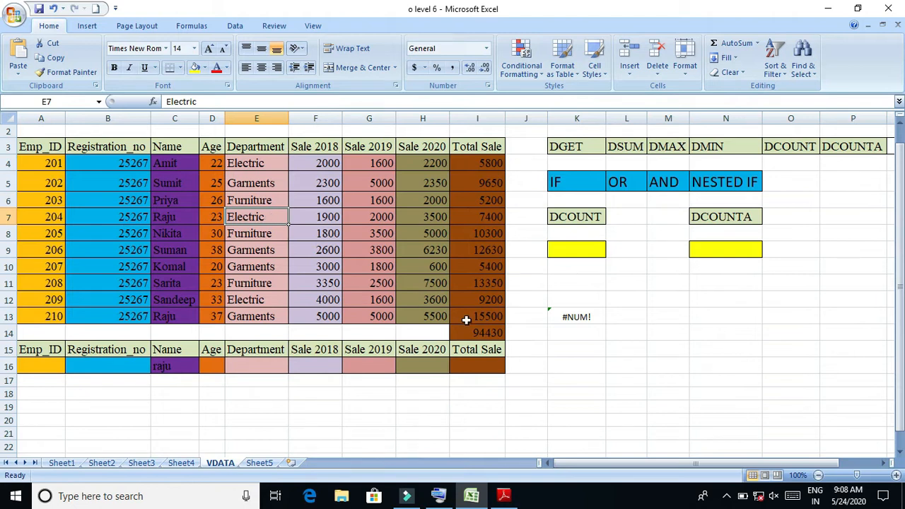
{"action": "left_click", "coordinate": [562, 318]}
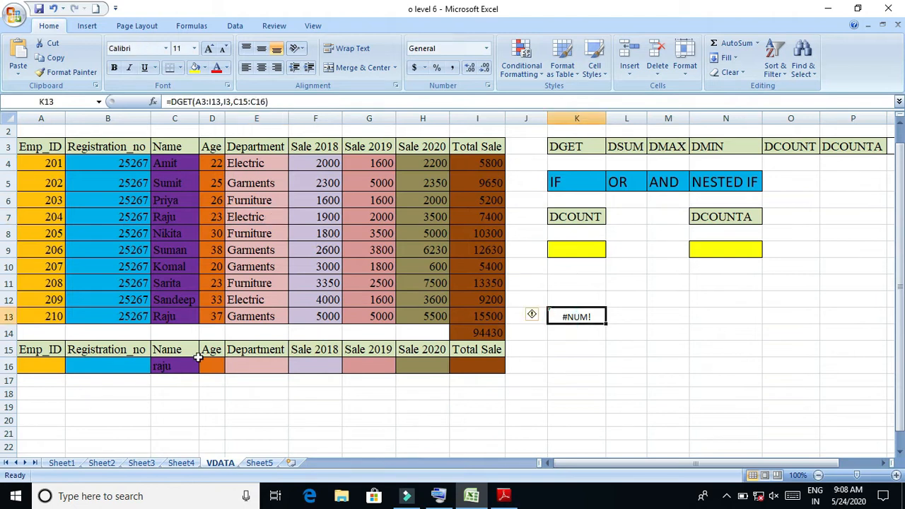
Set the Name criterion in C16 to the name of employee 207 and check the DGET result in K13.
{"action": "left_click", "coordinate": [162, 367]}
{"action": "type", "text": "komal"}
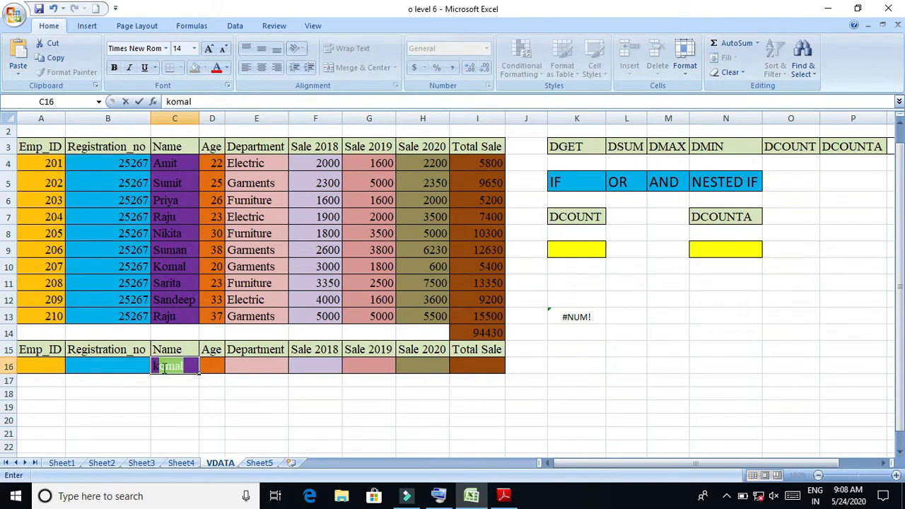
{"action": "key", "text": "Return"}
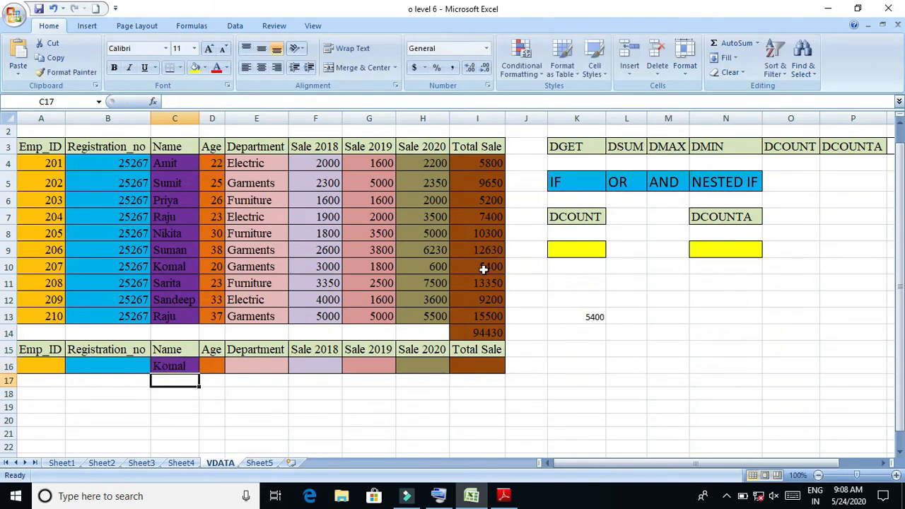
{"action": "left_click", "coordinate": [588, 317]}
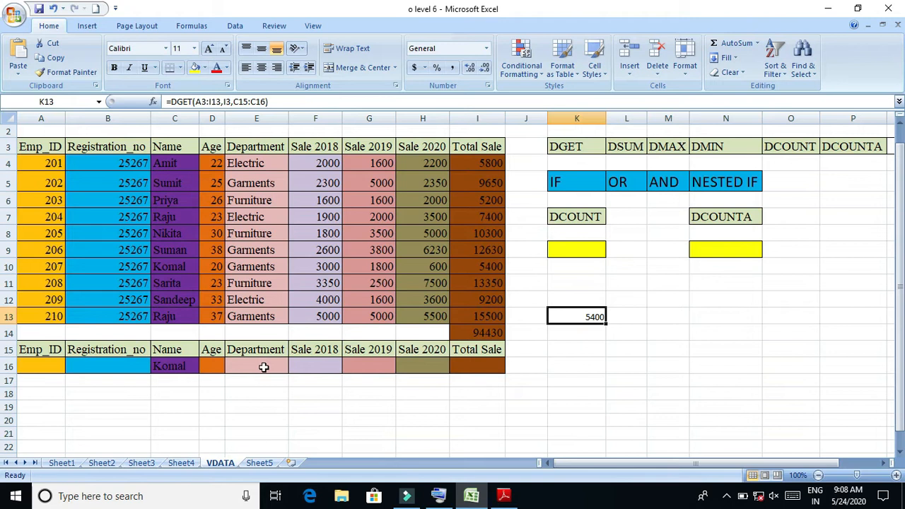
Clear K13 and start a new DGET formula there with A3:I13 as the database.
{"action": "left_click", "coordinate": [597, 317]}
{"action": "left_click", "coordinate": [597, 318]}
{"action": "key", "text": "Delete"}
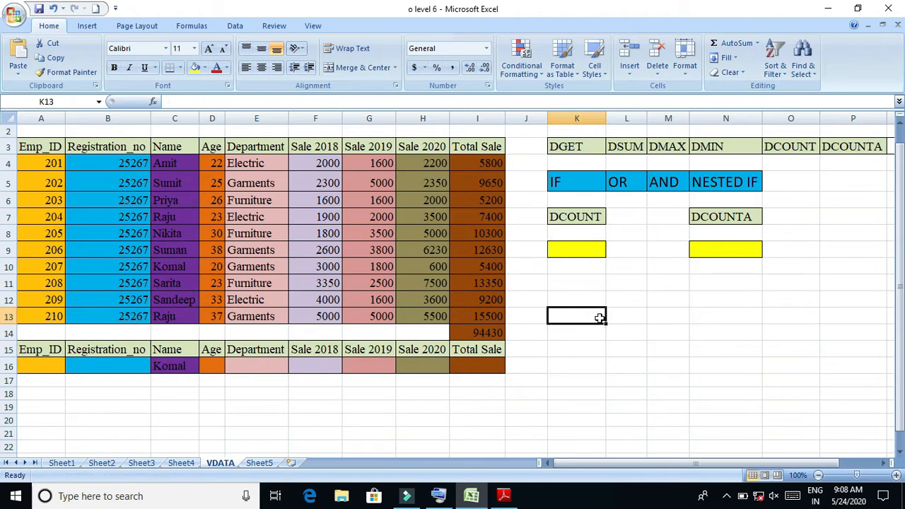
{"action": "type", "text": "="}
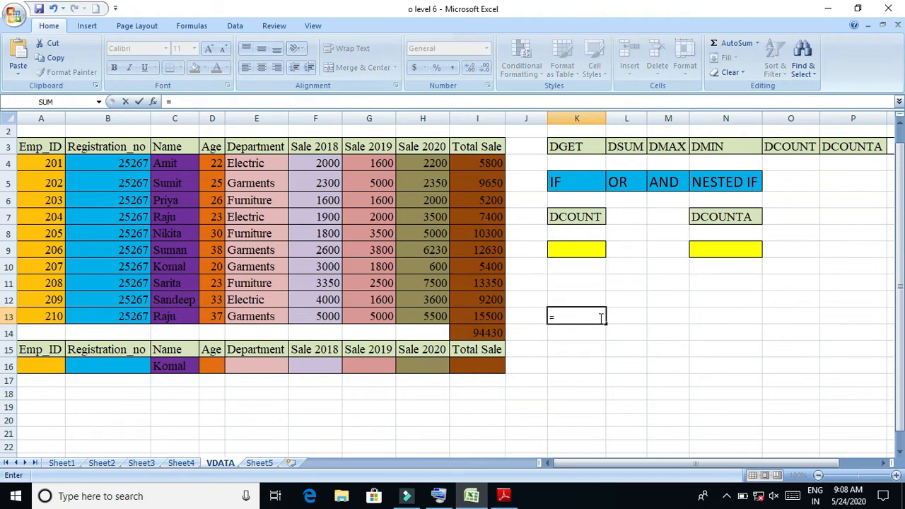
{"action": "type", "text": "de"}
{"action": "key", "text": "BackSpace"}
{"action": "type", "text": "g"}
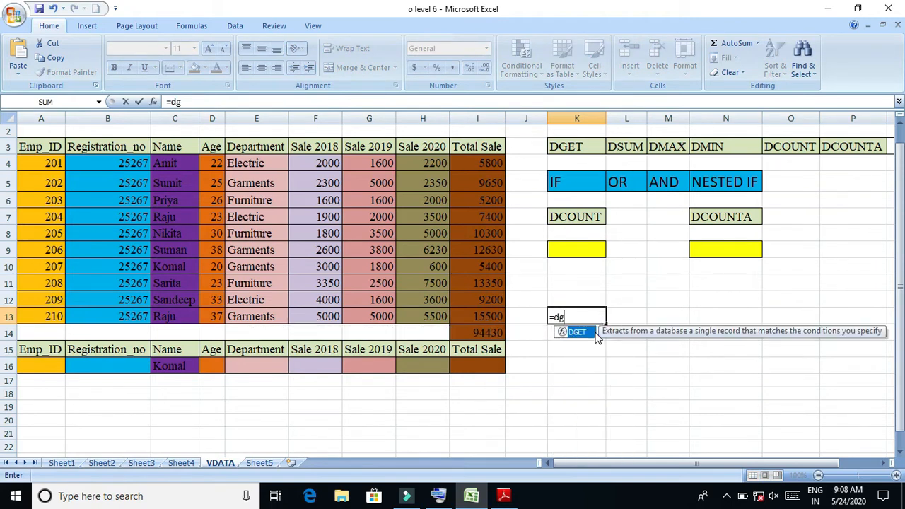
{"action": "double_click", "coordinate": [594, 332]}
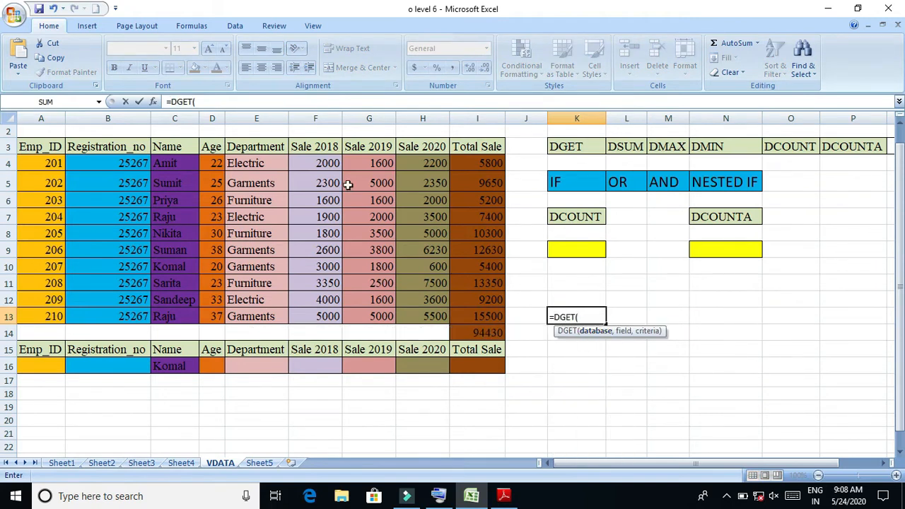
{"action": "left_click_drag", "start_coordinate": [45, 145], "coordinate": [483, 313]}
{"action": "type", "text": ","}
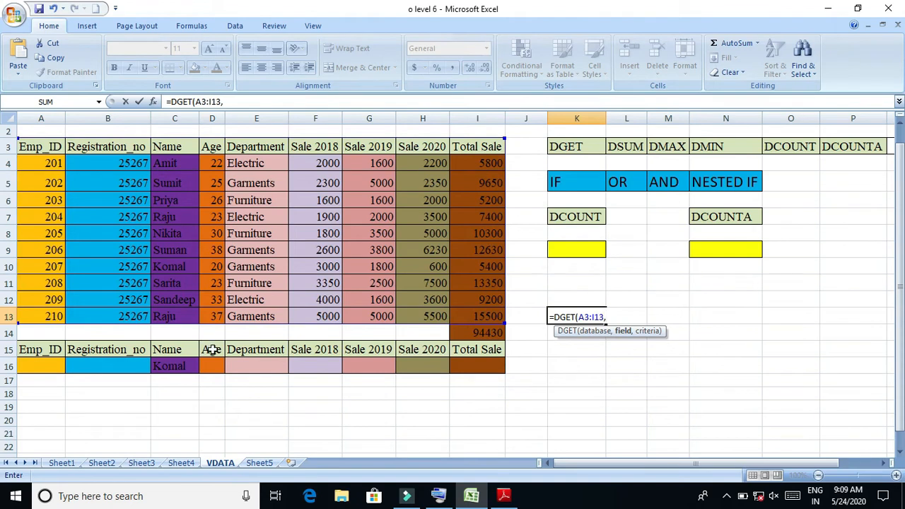
Complete the DGET formula in K13 with the Sale 2019 header G3 as field and D15:D16 as criteria.
{"action": "left_click_drag", "start_coordinate": [212, 349], "coordinate": [213, 364]}
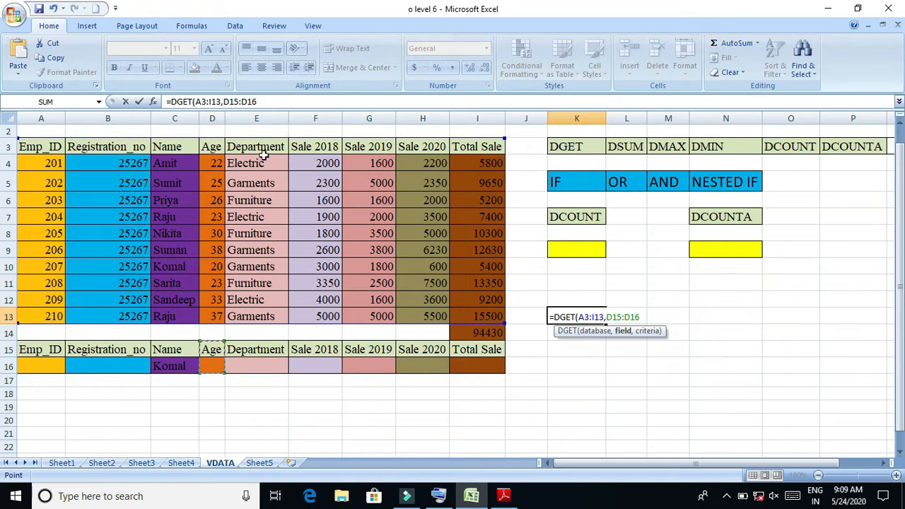
{"action": "left_click", "coordinate": [365, 147]}
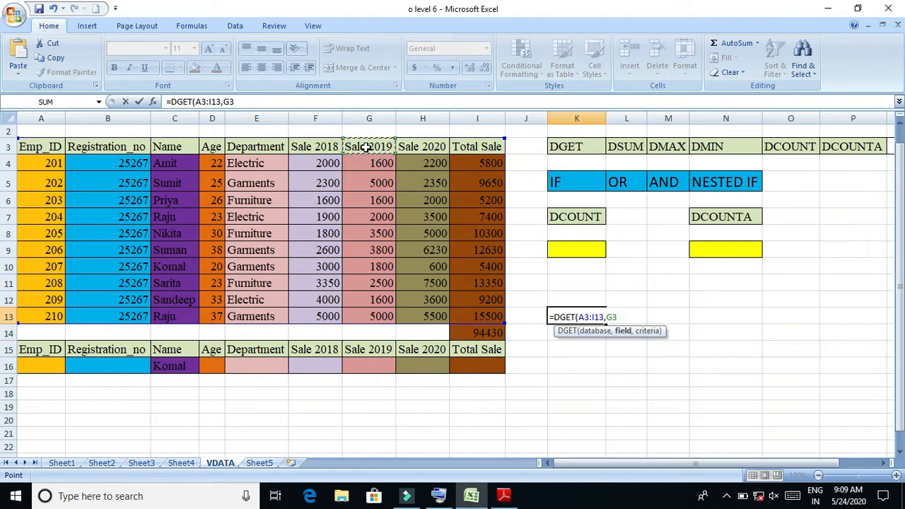
{"action": "type", "text": ","}
{"action": "left_click", "coordinate": [209, 354]}
{"action": "left_click_drag", "start_coordinate": [209, 356], "coordinate": [209, 362]}
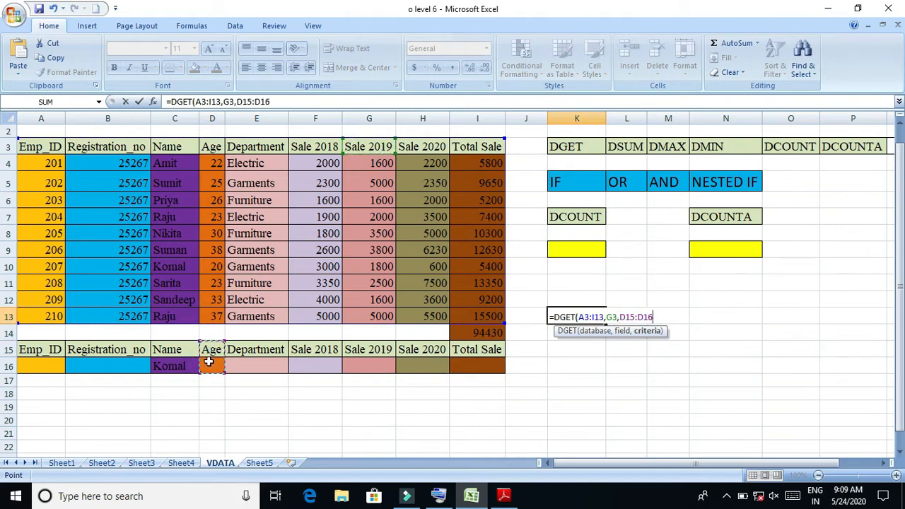
{"action": "type", "text": ","}
{"action": "key", "text": "BackSpace"}
{"action": "type", "text": ")"}
{"action": "key", "text": "Return"}
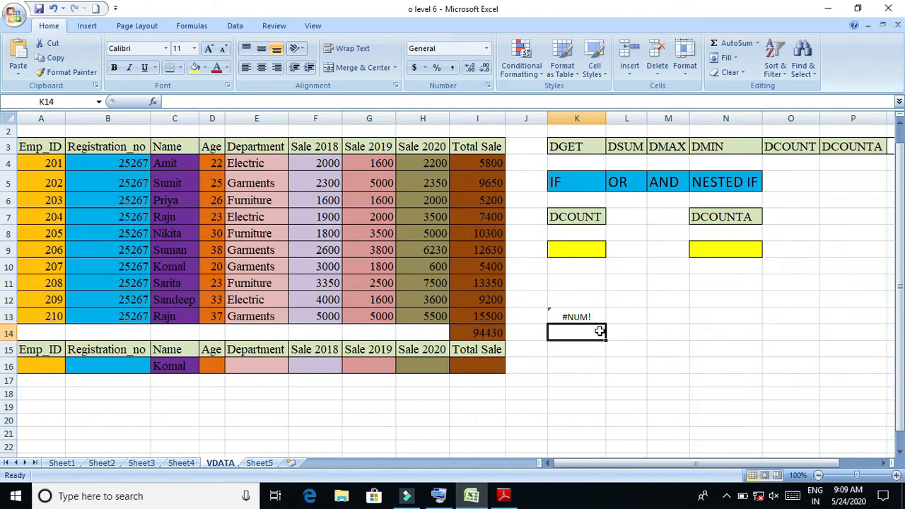
Clear the Name criterion in C16 and set the Age criterion in D16 to 26.
{"action": "left_click", "coordinate": [578, 318]}
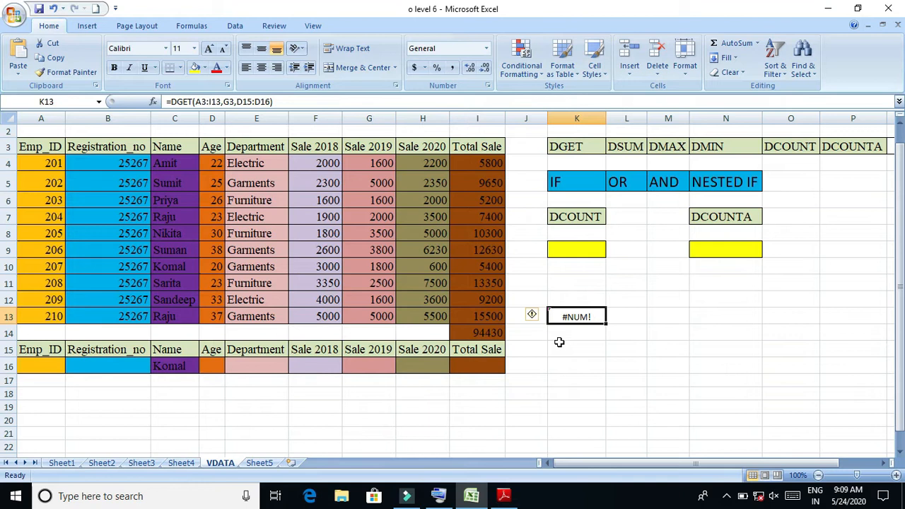
{"action": "left_click", "coordinate": [207, 361]}
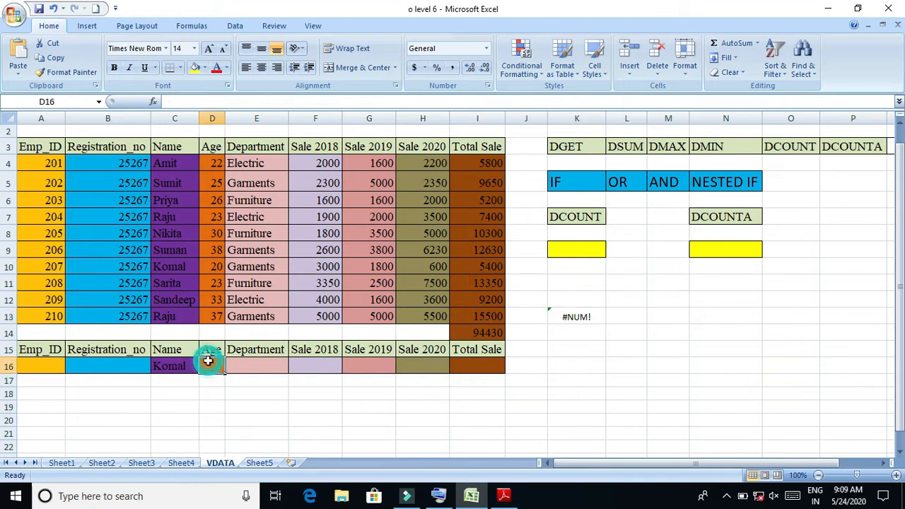
{"action": "left_click", "coordinate": [189, 364]}
{"action": "key", "text": "Delete"}
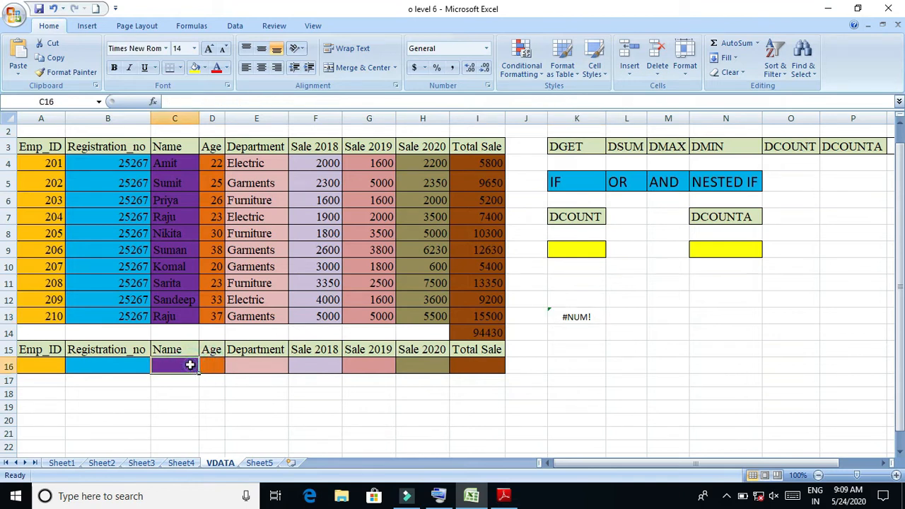
{"action": "left_click", "coordinate": [205, 363]}
{"action": "type", "text": "26"}
{"action": "key", "text": "Return"}
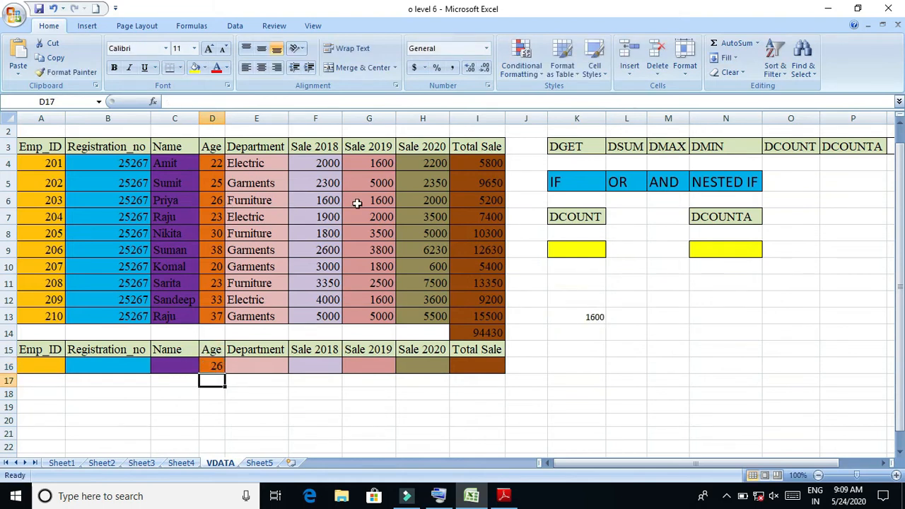
Compare the DGET result in K13 with the Age and Sale 2019 values of employee 203.
{"action": "left_click", "coordinate": [385, 205]}
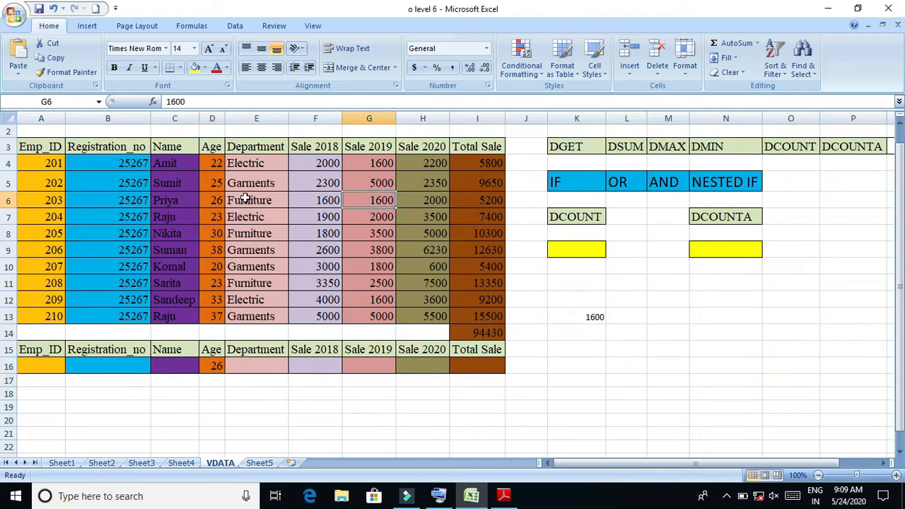
{"action": "left_click", "coordinate": [214, 200]}
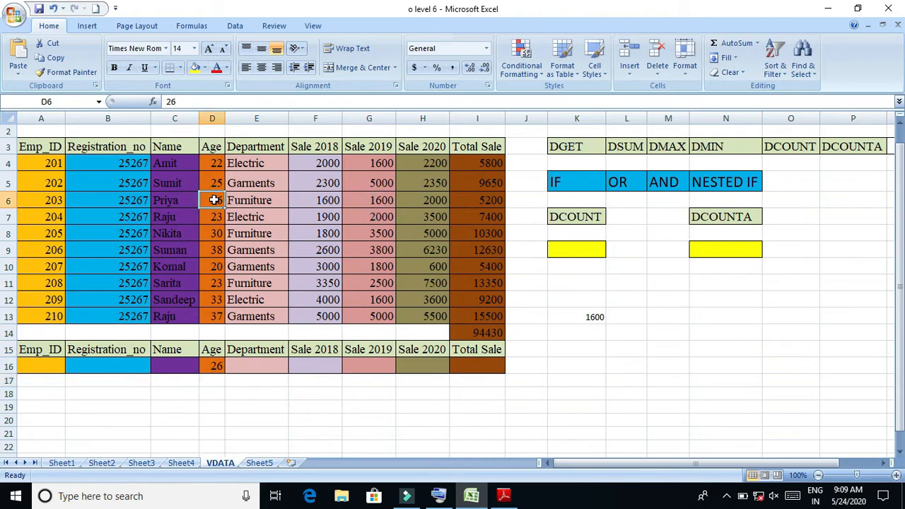
{"action": "left_click", "coordinate": [331, 200]}
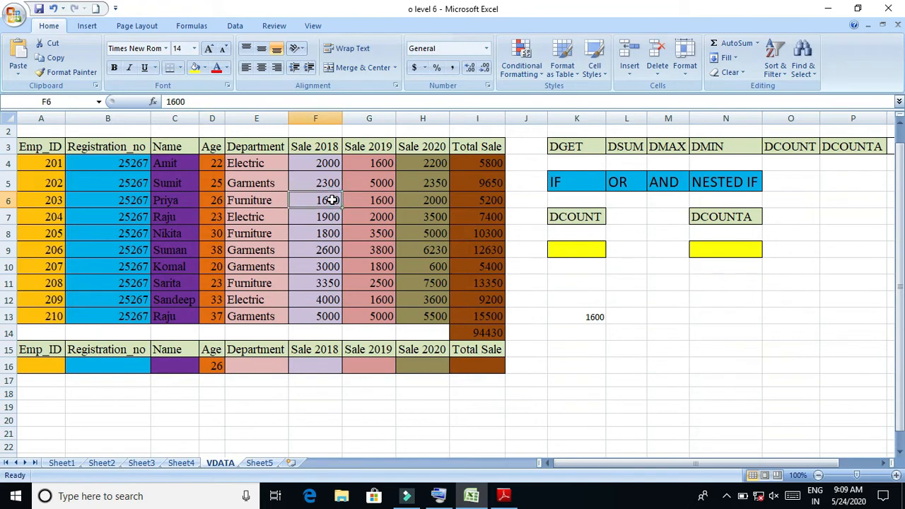
{"action": "left_click", "coordinate": [378, 200]}
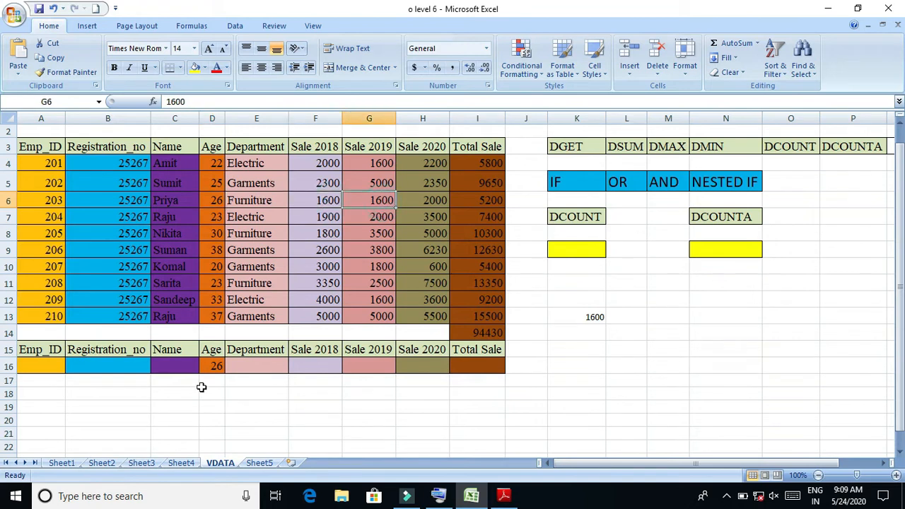
Set the Age criterion in D16 to 33 and compare K13 with employee 209's Sale 2019.
{"action": "left_click", "coordinate": [215, 365]}
{"action": "type", "text": "33"}
{"action": "key", "text": "Return"}
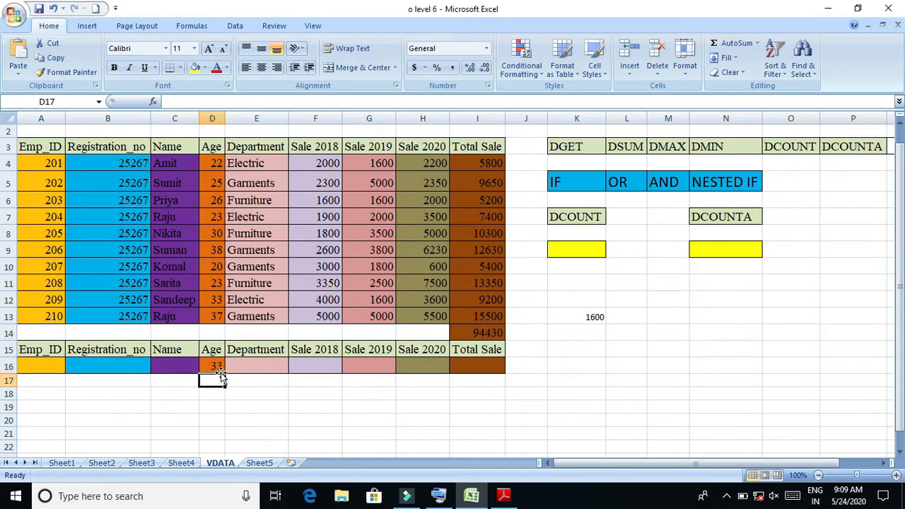
{"action": "left_click", "coordinate": [216, 365]}
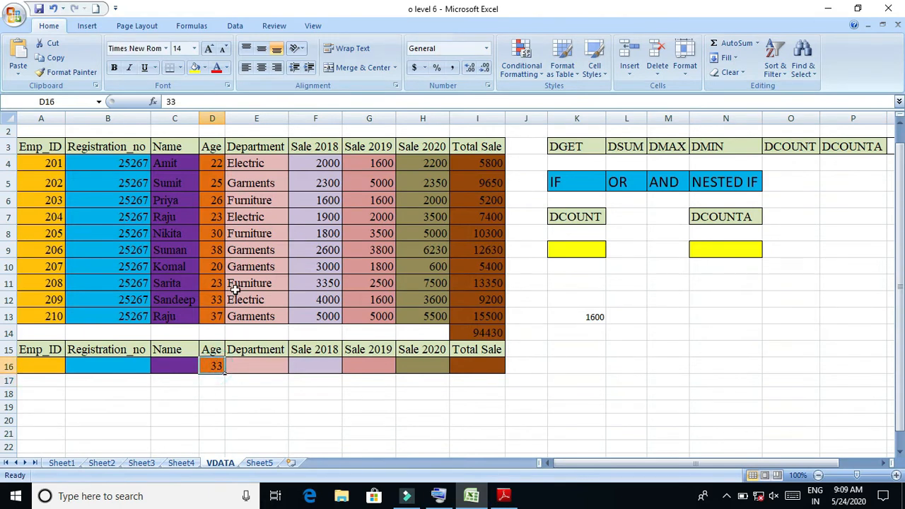
{"action": "left_click", "coordinate": [376, 304]}
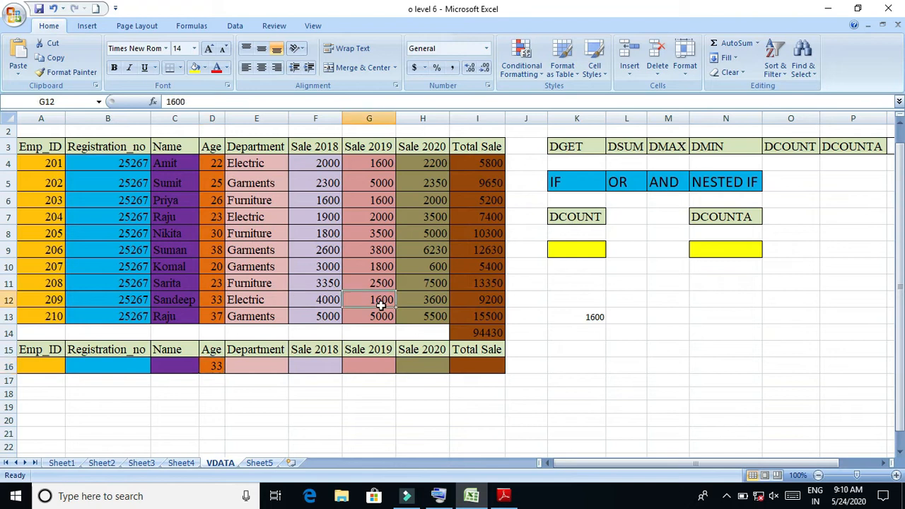
Set the Age criterion in D16 to 20 and compare K13 with employee 207's Sale 2019.
{"action": "left_click", "coordinate": [216, 366]}
{"action": "type", "text": "20"}
{"action": "key", "text": "Return"}
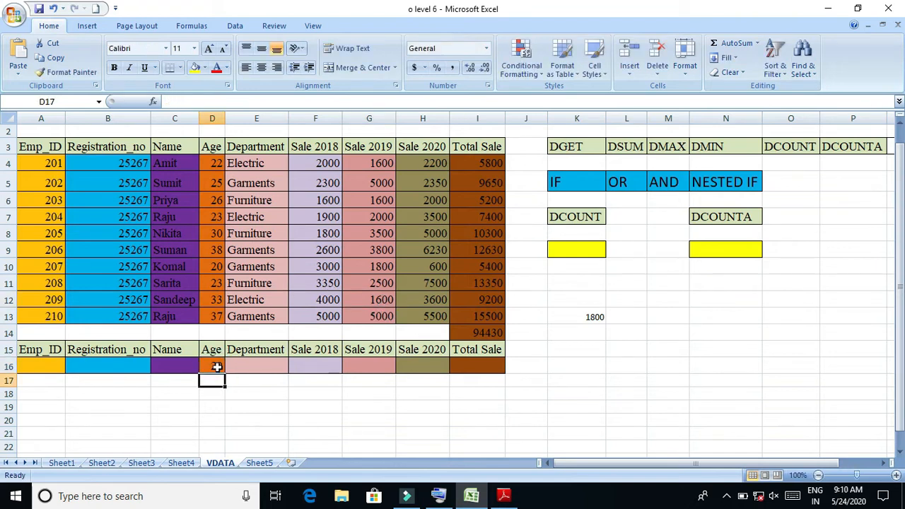
{"action": "left_click", "coordinate": [598, 316]}
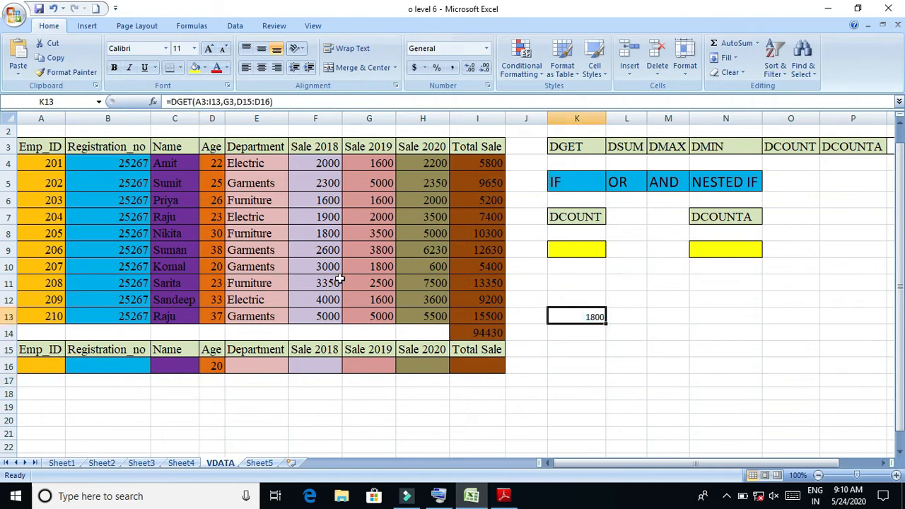
{"action": "left_click", "coordinate": [380, 271]}
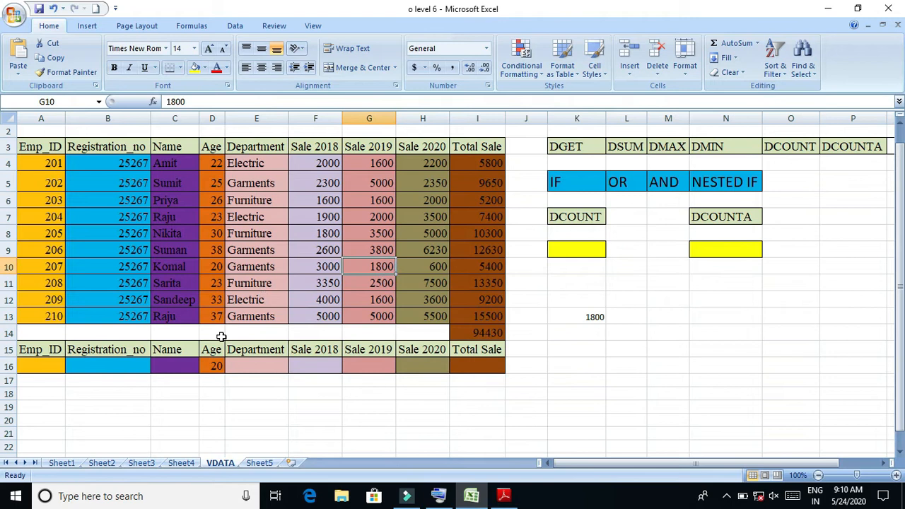
Set the Age criterion in D16 to 30 and compare K13 with employee 205's Sale 2019.
{"action": "left_click", "coordinate": [213, 365]}
{"action": "type", "text": "30"}
{"action": "key", "text": "Return"}
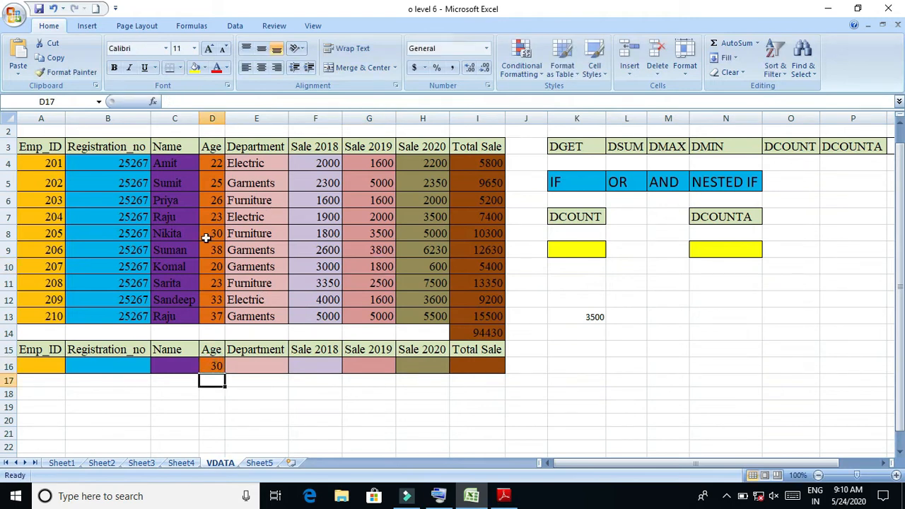
{"action": "left_click", "coordinate": [369, 235]}
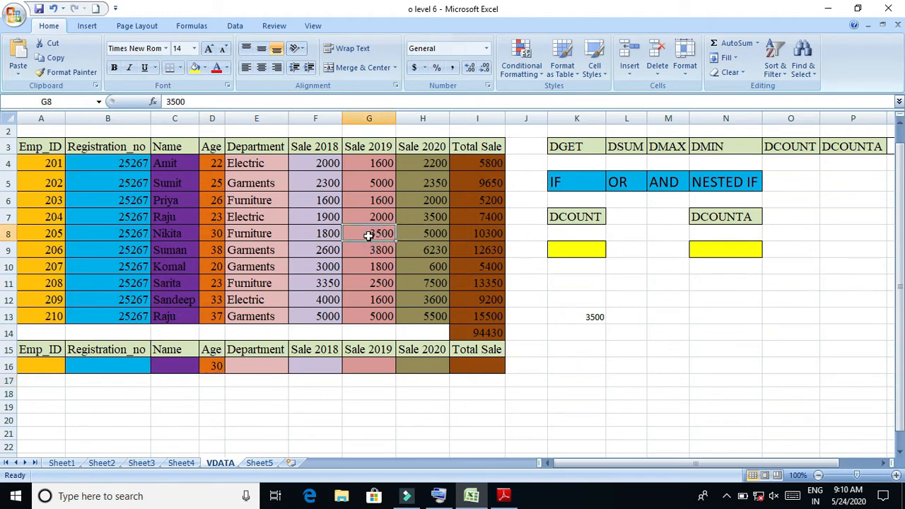
Clear the DGET formula from K13.
{"action": "left_click", "coordinate": [597, 318]}
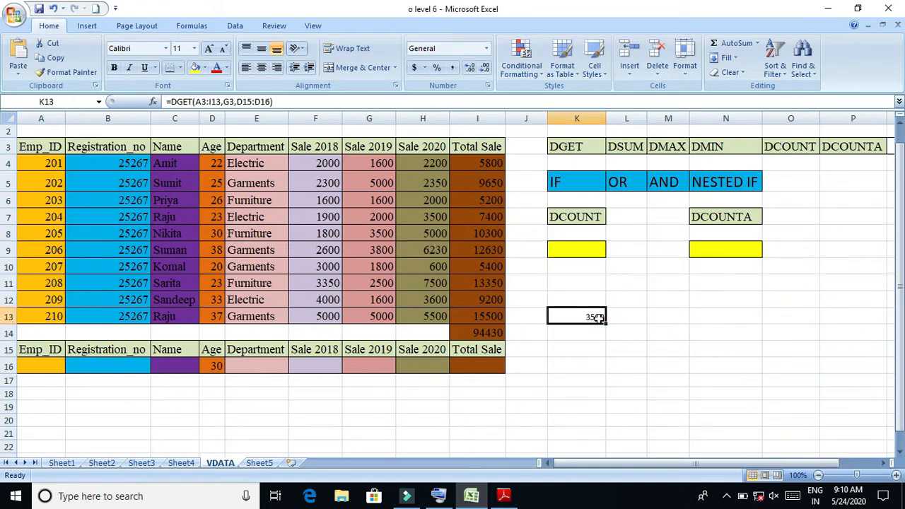
{"action": "key", "text": "Delete"}
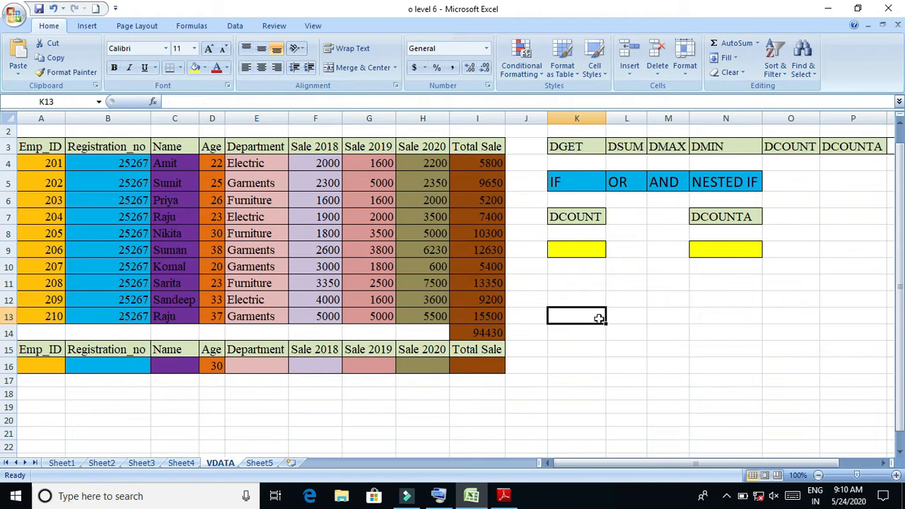
{"action": "type", "text": "="}
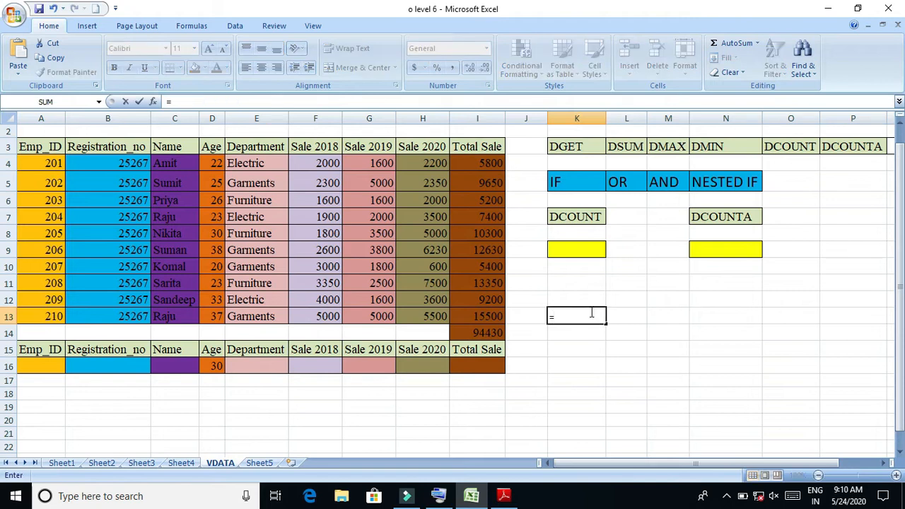
{"action": "type", "text": "sum"}
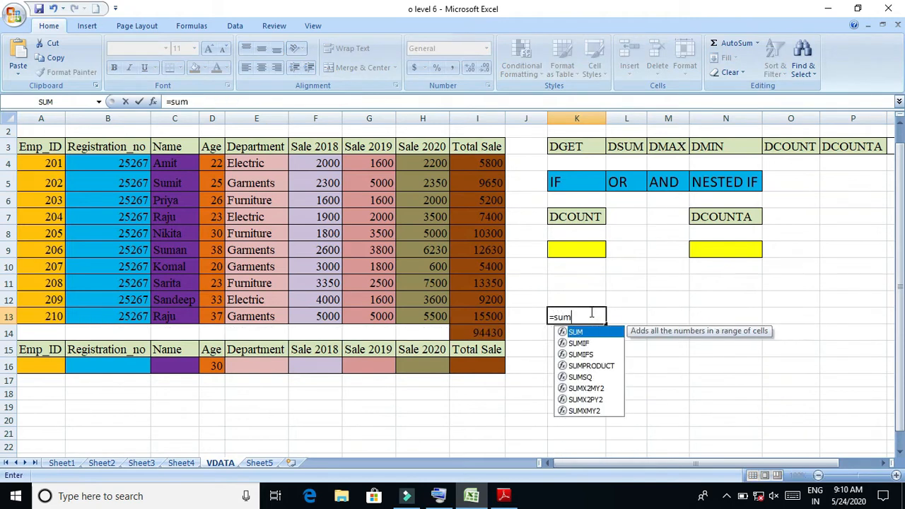
{"action": "double_click", "coordinate": [591, 332]}
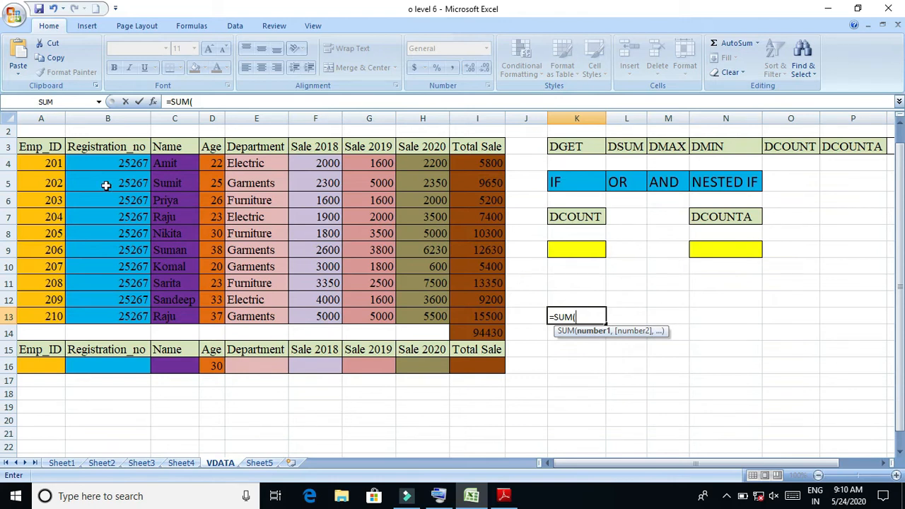
{"action": "left_click", "coordinate": [582, 407]}
{"action": "double_click", "coordinate": [595, 318]}
{"action": "key", "text": "BackSpace"}
{"action": "key", "text": "BackSpace"}
{"action": "key", "text": "BackSpace"}
{"action": "key", "text": "BackSpace"}
{"action": "key", "text": "BackSpace"}
{"action": "key", "text": "BackSpace"}
Enter =DSUM(A3:I13,I3,H15:H16) in K13 to sum Total Sale using the empty Sale 2020 criterion.
{"action": "type", "text": "=dsu"}
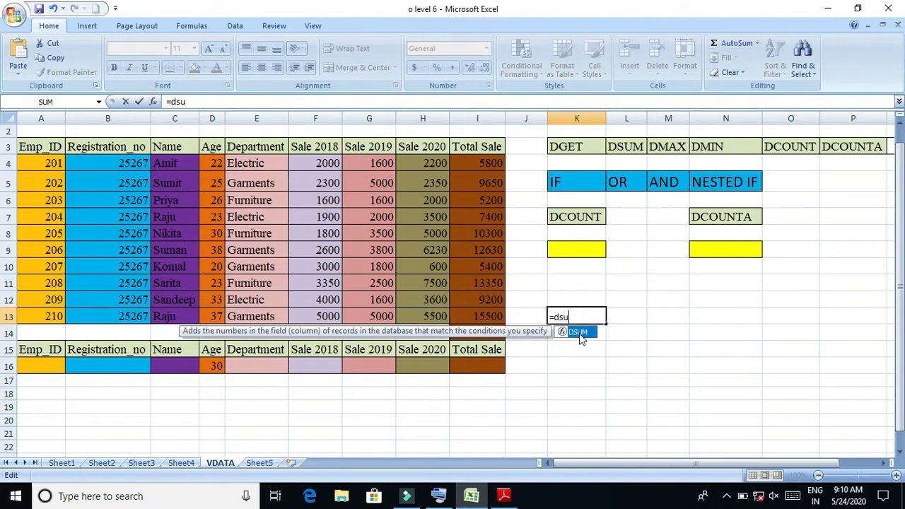
{"action": "double_click", "coordinate": [579, 333]}
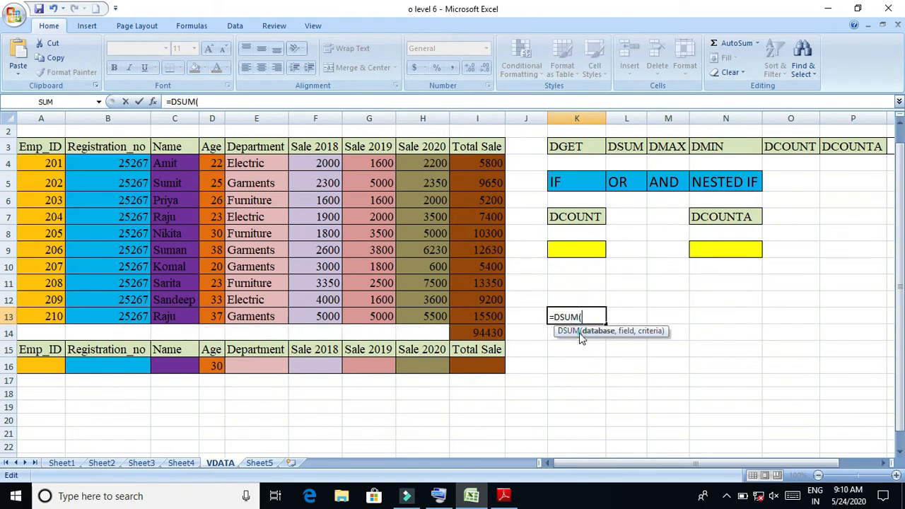
{"action": "left_click_drag", "start_coordinate": [29, 147], "coordinate": [500, 325]}
{"action": "type", "text": ","}
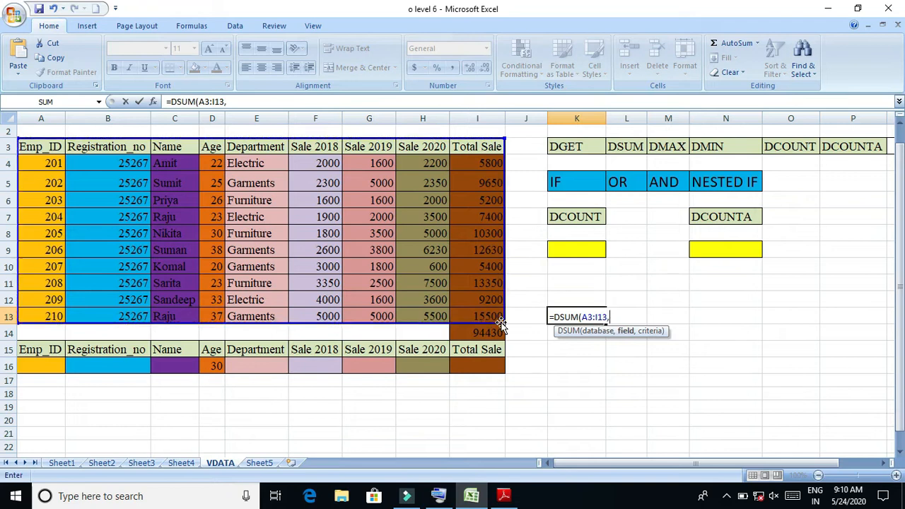
{"action": "left_click", "coordinate": [478, 147]}
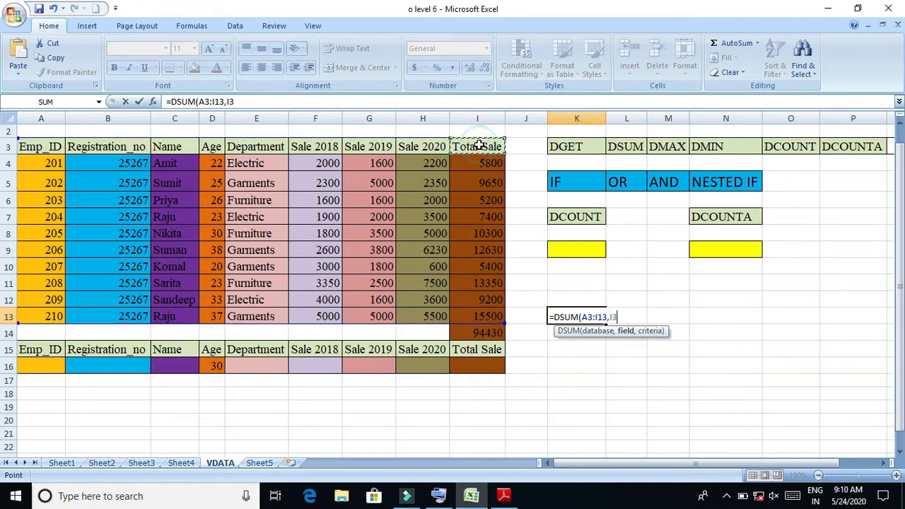
{"action": "type", "text": ","}
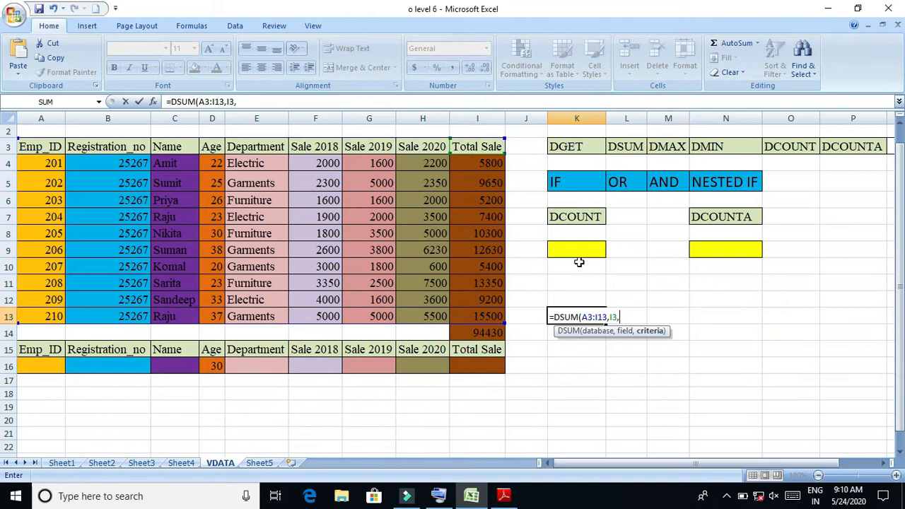
{"action": "left_click_drag", "start_coordinate": [436, 350], "coordinate": [436, 364]}
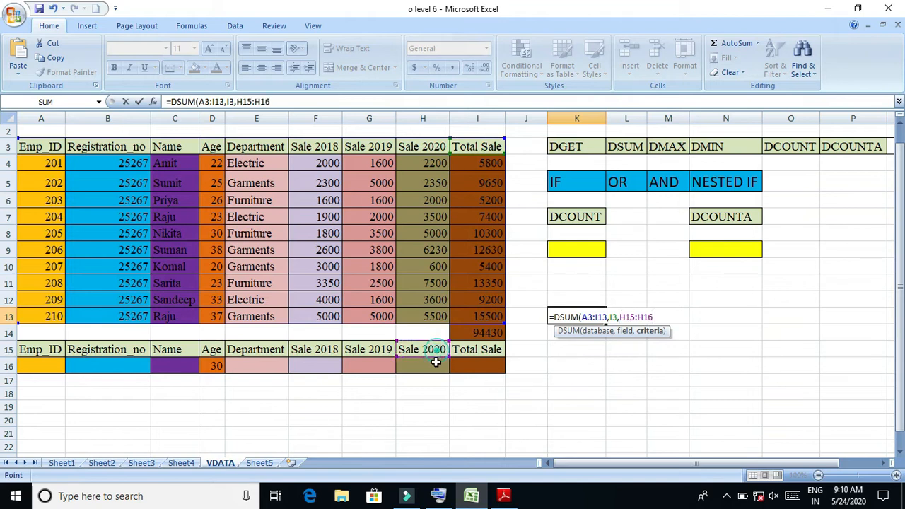
{"action": "type", "text": ")"}
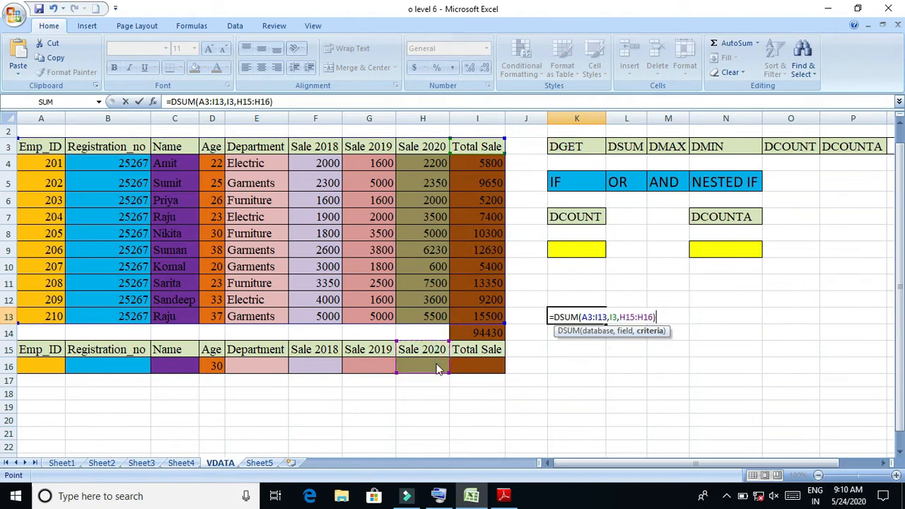
{"action": "key", "text": "Return"}
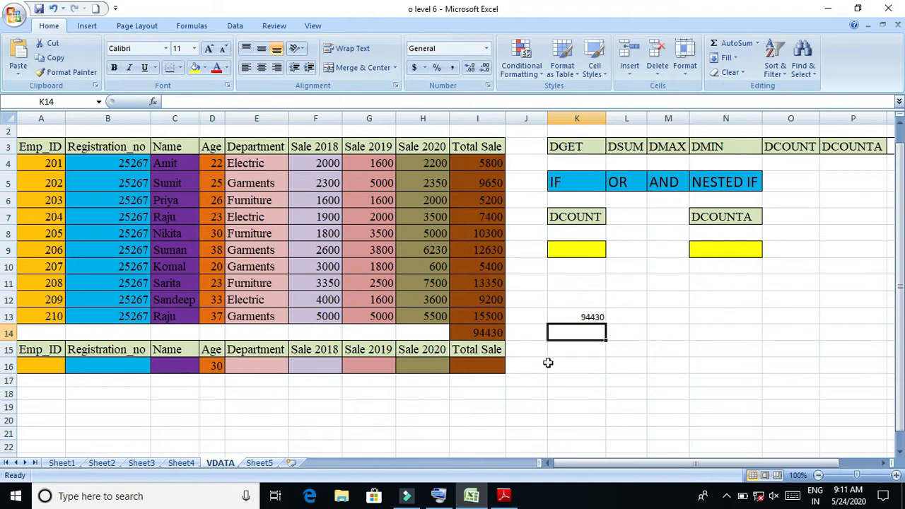
Check the Total Sale and Sale 2020 headers and compare the DSUM result in K13 with the SUM in I14.
{"action": "left_click", "coordinate": [488, 147]}
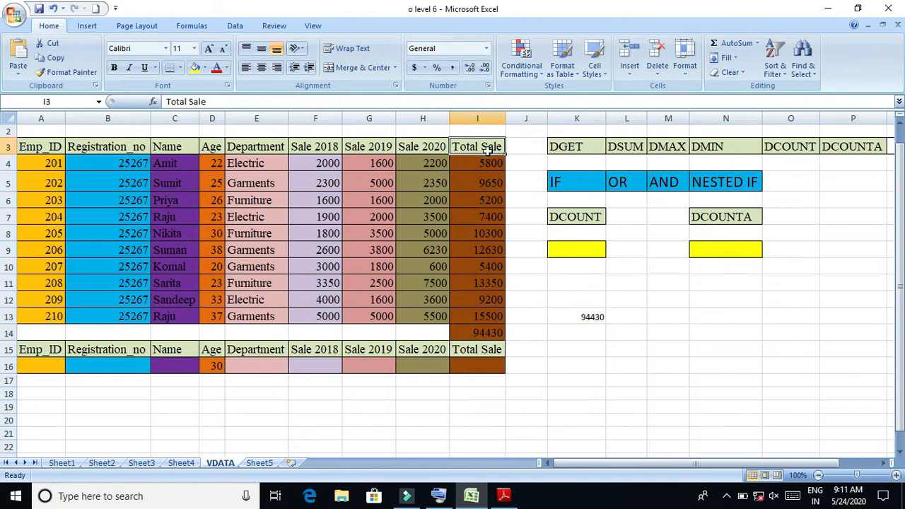
{"action": "left_click", "coordinate": [422, 146]}
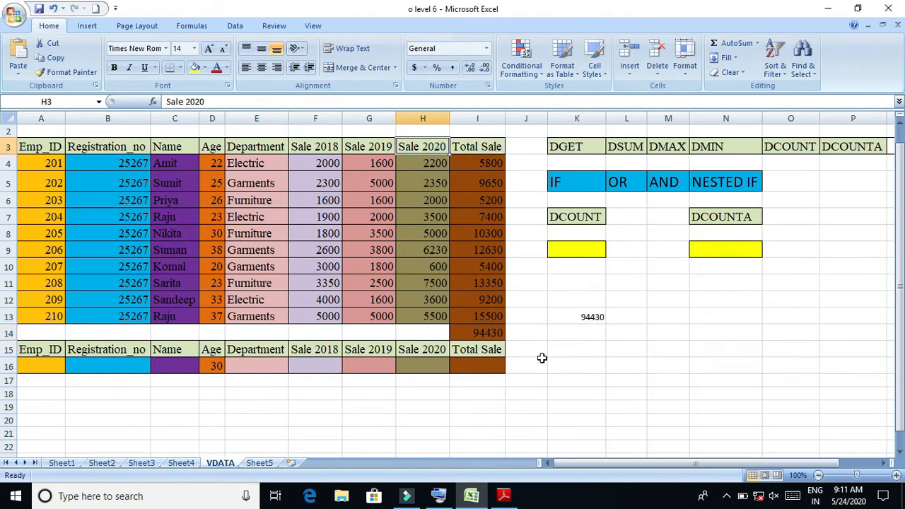
{"action": "left_click", "coordinate": [592, 319]}
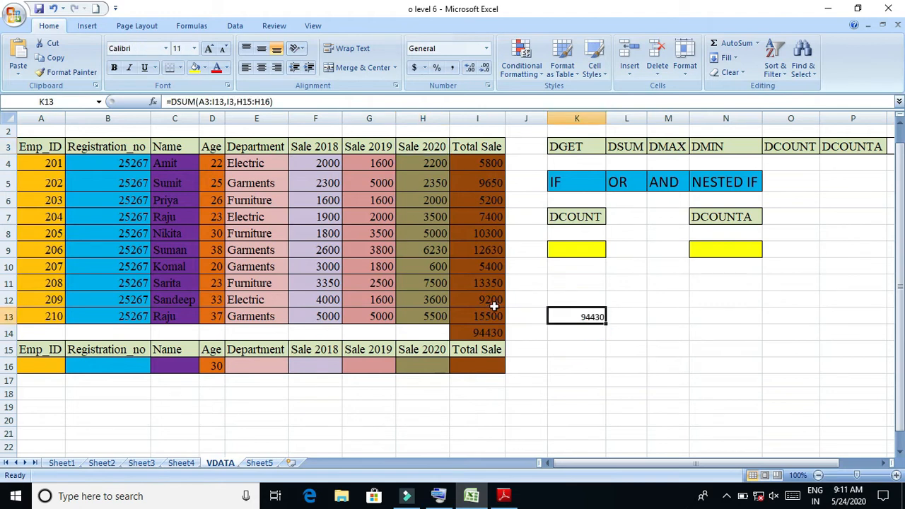
{"action": "left_click", "coordinate": [480, 333]}
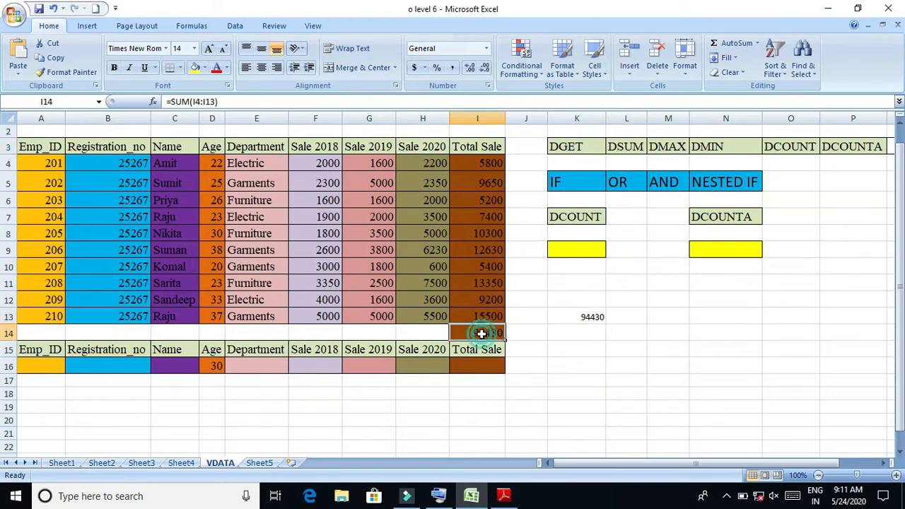
Clear K13 and begin a new DSUM formula there with A3:I13 as the database.
{"action": "left_click", "coordinate": [586, 320]}
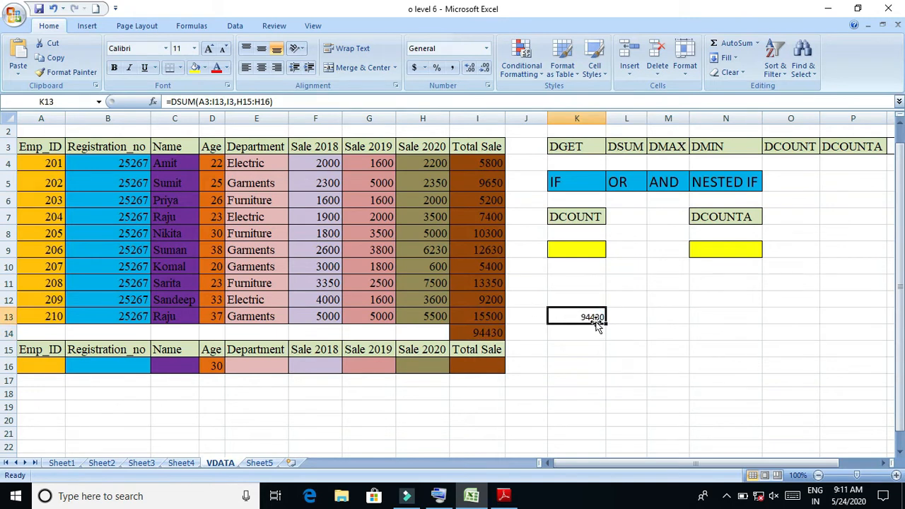
{"action": "key", "text": "Delete"}
{"action": "type", "text": "="}
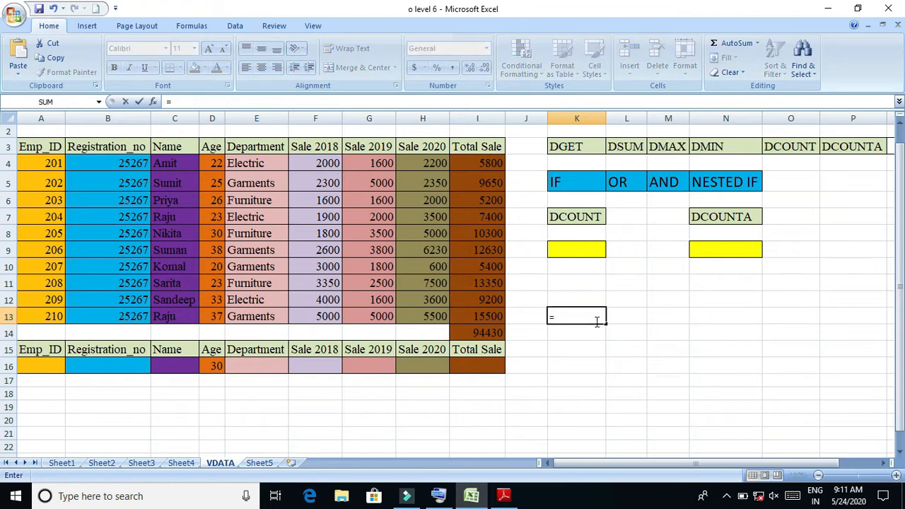
{"action": "type", "text": "dsu"}
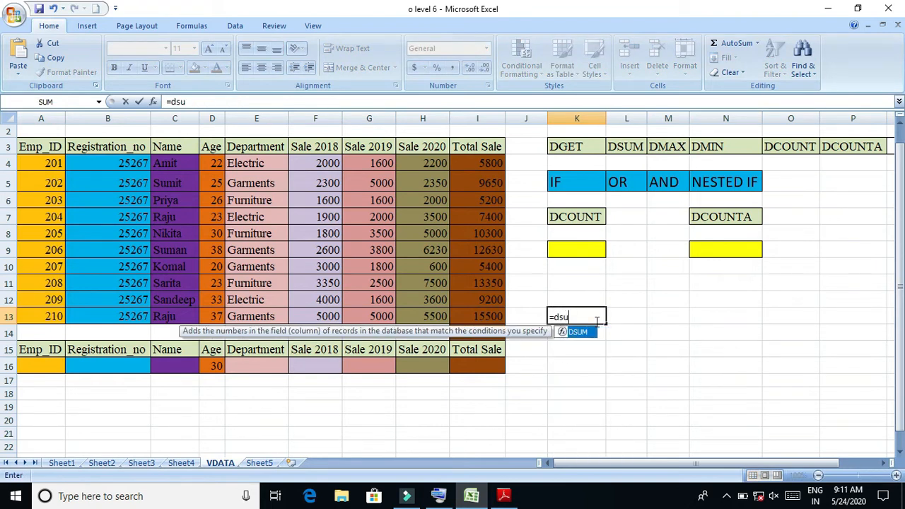
{"action": "double_click", "coordinate": [586, 333]}
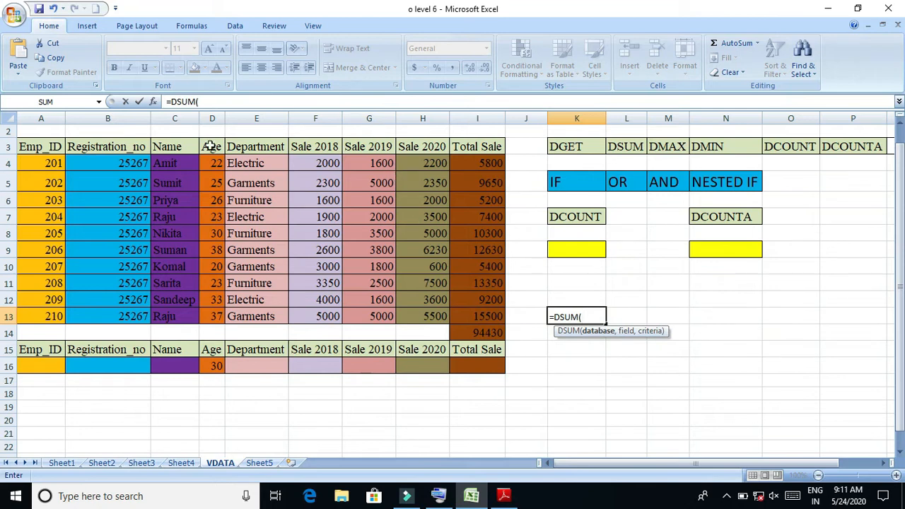
{"action": "left_click_drag", "start_coordinate": [60, 146], "coordinate": [477, 315]}
{"action": "left_click", "coordinate": [375, 146]}
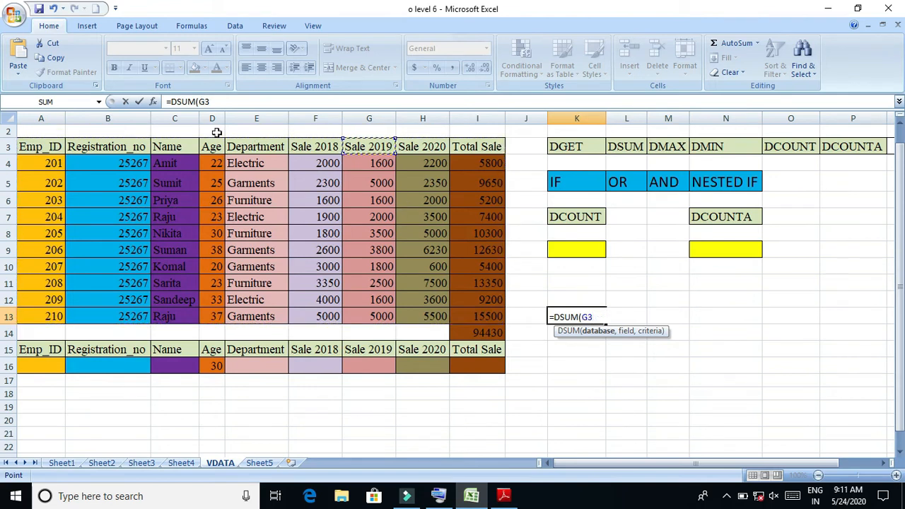
{"action": "left_click_drag", "start_coordinate": [35, 146], "coordinate": [479, 316]}
{"action": "type", "text": ","}
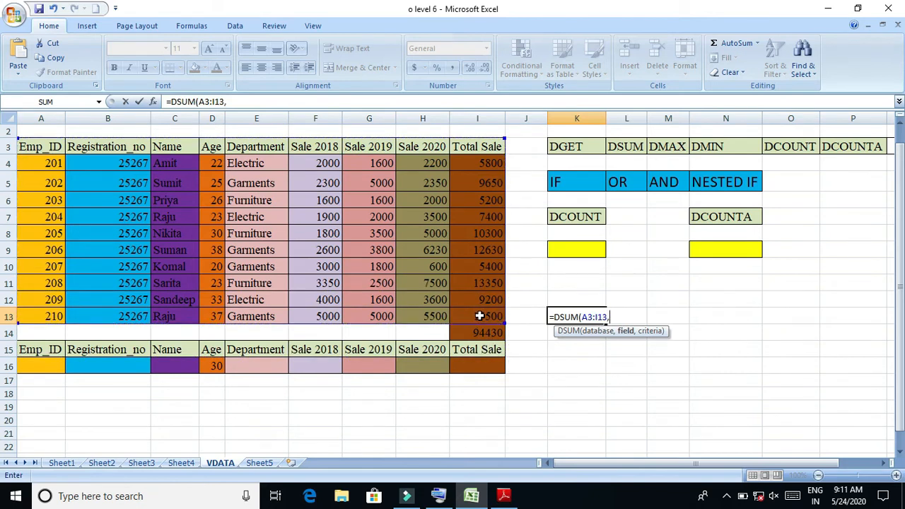
Complete the K13 DSUM formula with Sale 2019 header G3 as the field and Age range D15:D16 as the criteria.
{"action": "left_click", "coordinate": [390, 147]}
{"action": "type", "text": ","}
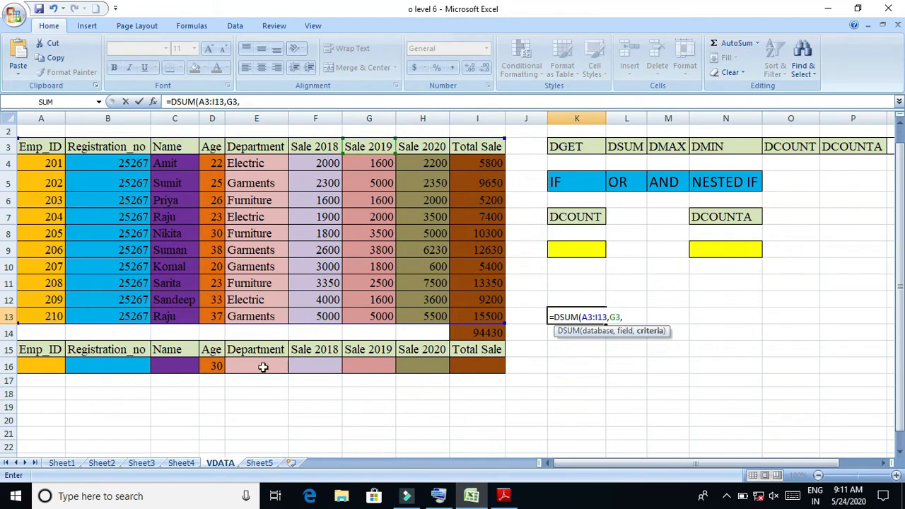
{"action": "left_click_drag", "start_coordinate": [220, 349], "coordinate": [219, 363]}
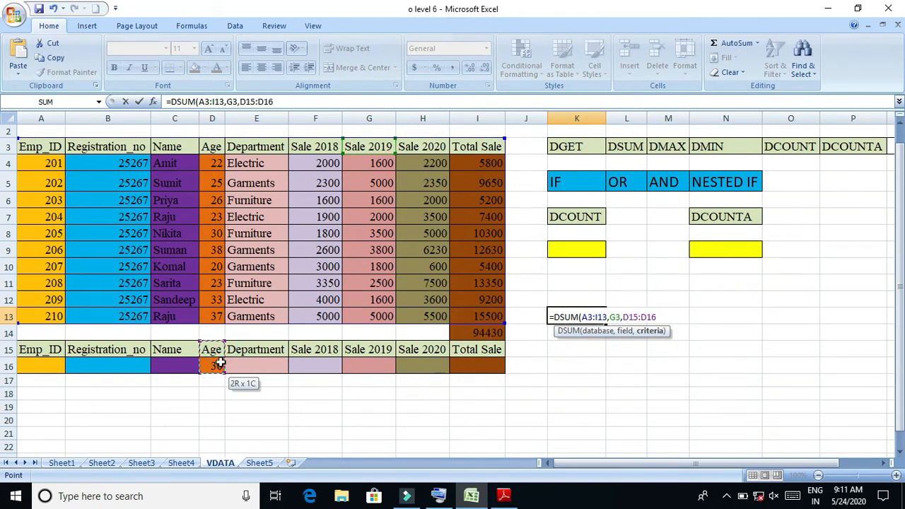
{"action": "type", "text": ")"}
{"action": "key", "text": "Return"}
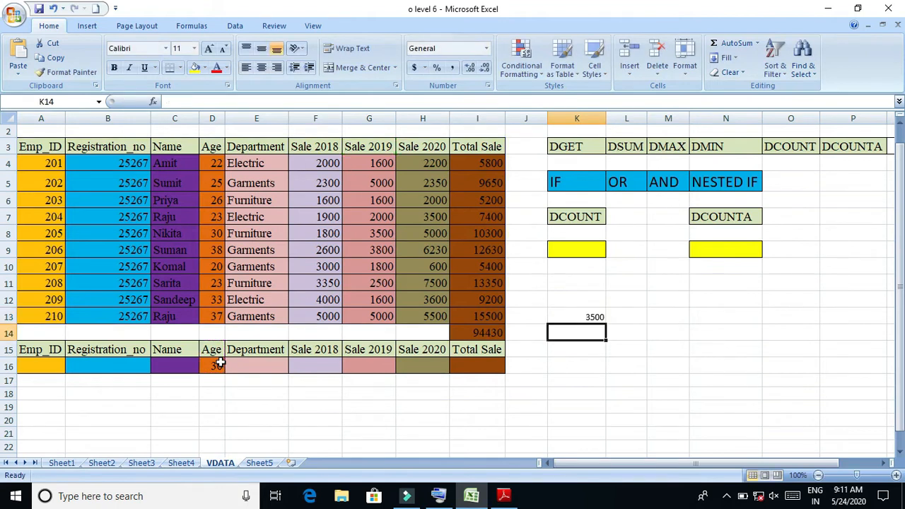
Check employee 205's Age and Sale 2019 values against the DSUM result in K13.
{"action": "left_click", "coordinate": [219, 234]}
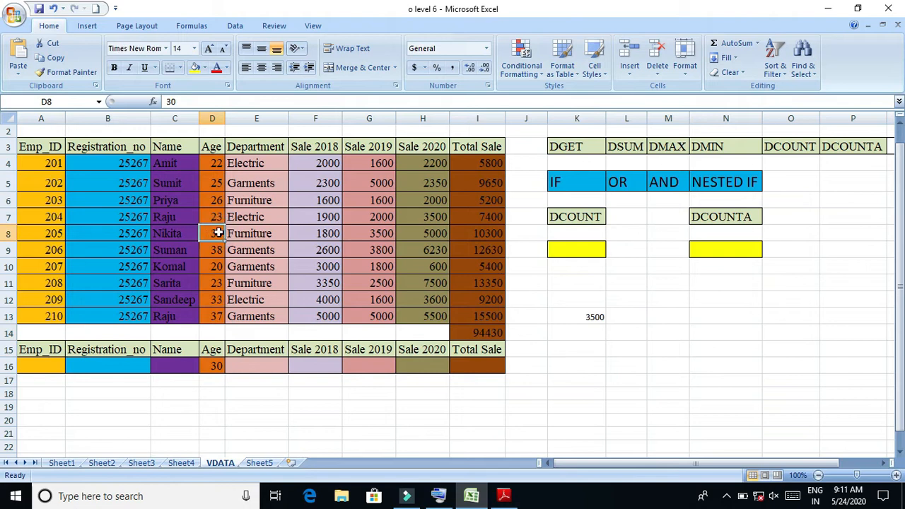
{"action": "left_click", "coordinate": [381, 237]}
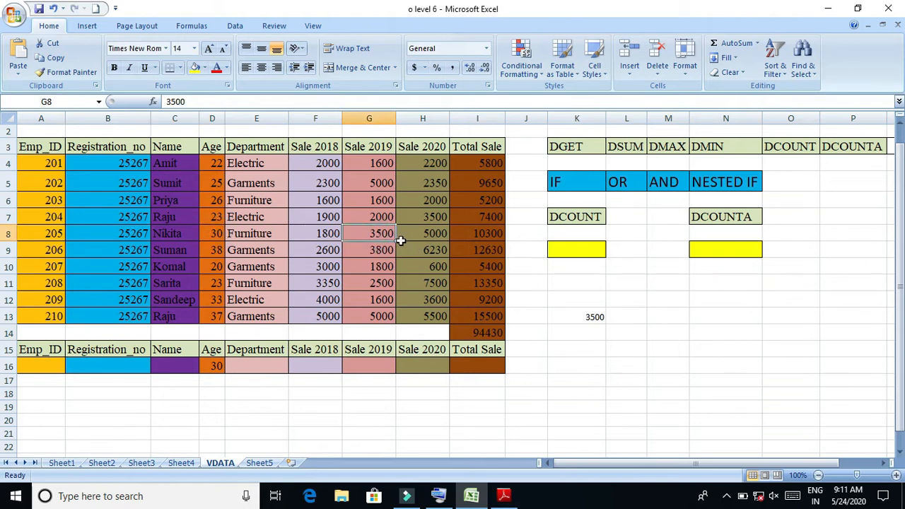
{"action": "left_click", "coordinate": [218, 235]}
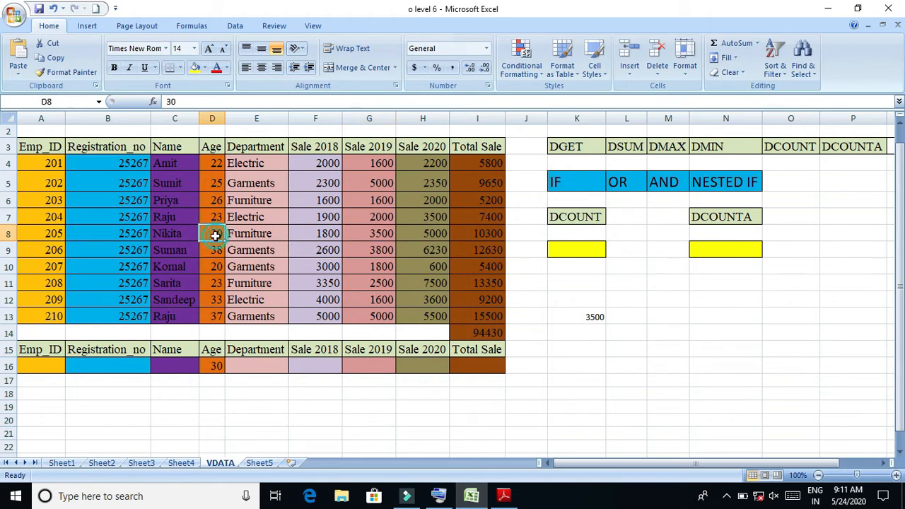
{"action": "left_click", "coordinate": [391, 236]}
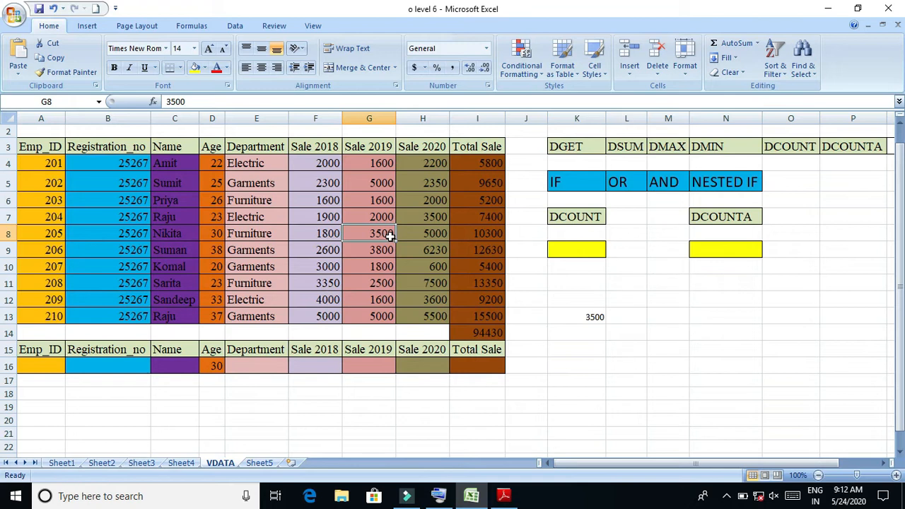
Replace the K13 formula with =DSUM(A3:I13,I3,D15:D16) to sum Total Sale by the Age criterion.
{"action": "left_click", "coordinate": [595, 317]}
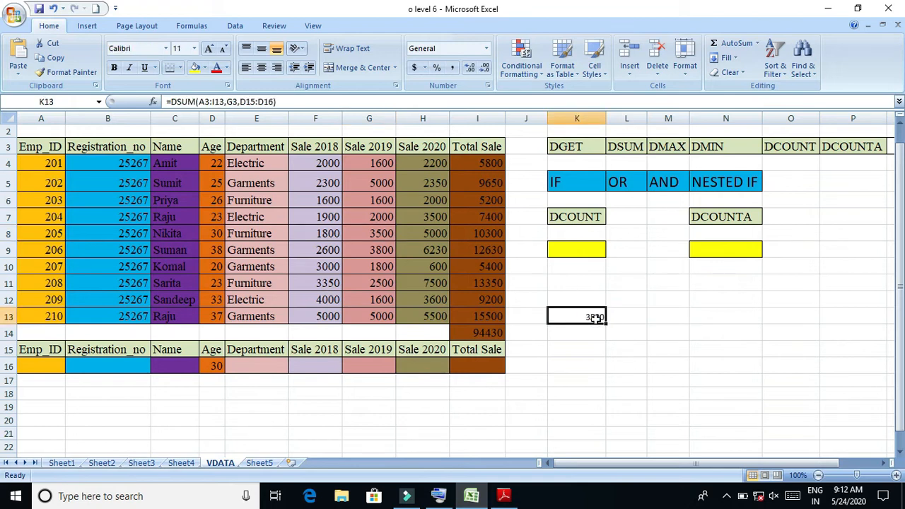
{"action": "key", "text": "Delete"}
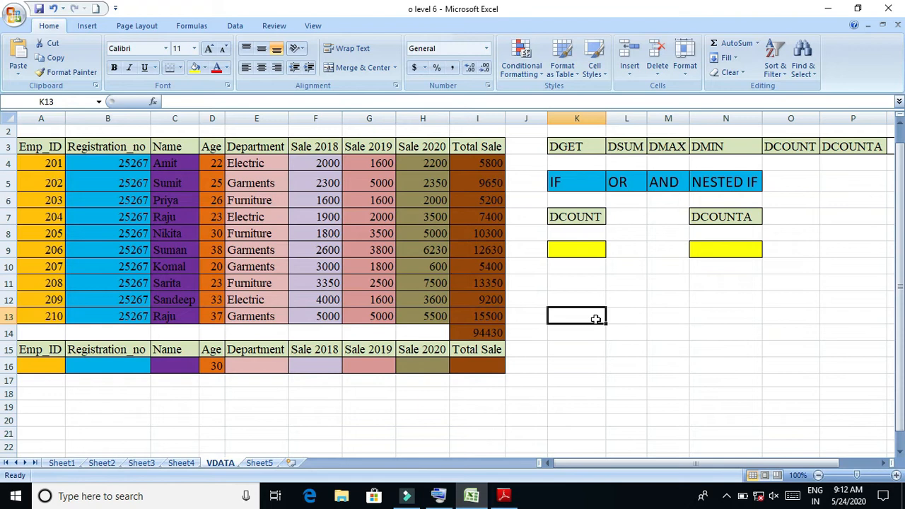
{"action": "type", "text": "=dsu"}
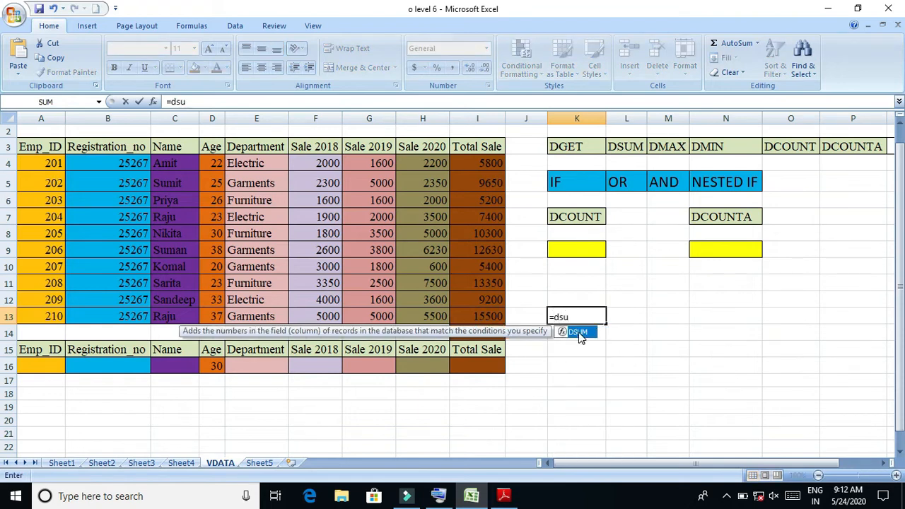
{"action": "double_click", "coordinate": [578, 332]}
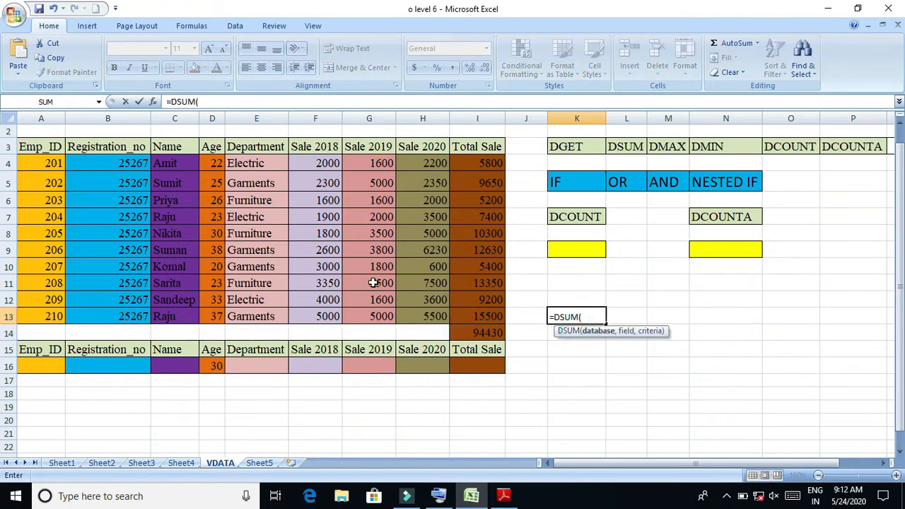
{"action": "left_click", "coordinate": [23, 146]}
{"action": "left_click_drag", "start_coordinate": [58, 185], "coordinate": [464, 315]}
{"action": "type", "text": ","}
{"action": "left_click", "coordinate": [478, 144]}
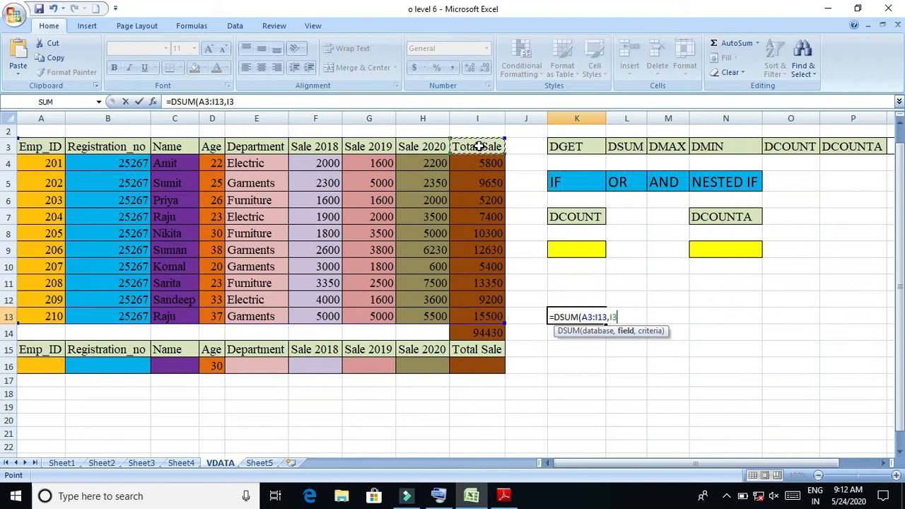
{"action": "type", "text": ","}
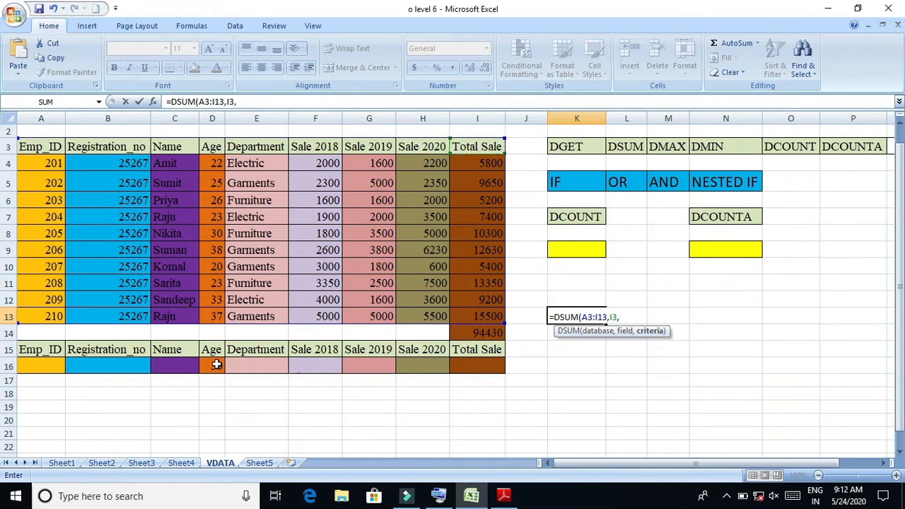
{"action": "mouse_move", "coordinate": [216, 349]}
{"action": "left_mouse_down"}
{"action": "mouse_move", "coordinate": [213, 378]}
{"action": "mouse_move", "coordinate": [216, 365]}
{"action": "left_mouse_up"}
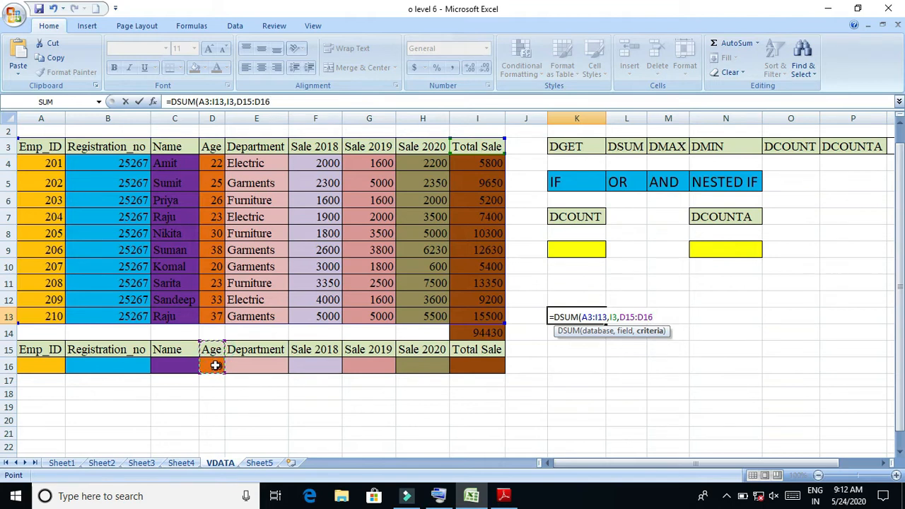
{"action": "type", "text": ")"}
{"action": "key", "text": "Return"}
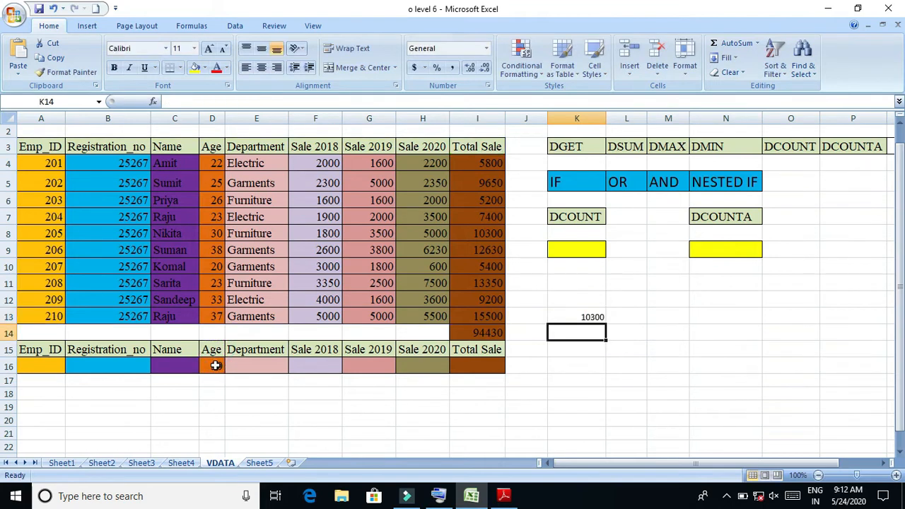
Check the DSUM formula in K13 against the Age criterion in D16 and employee 205's Total Sale.
{"action": "left_click", "coordinate": [579, 317]}
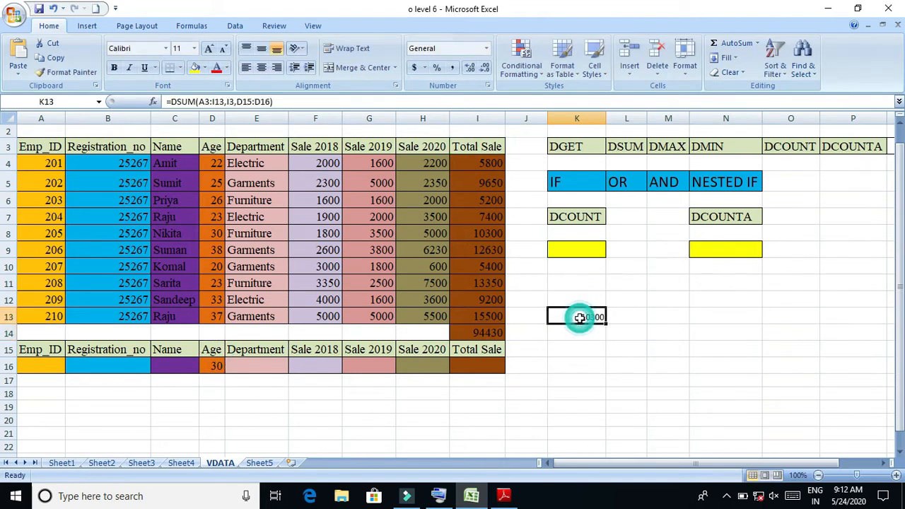
{"action": "left_click", "coordinate": [214, 363]}
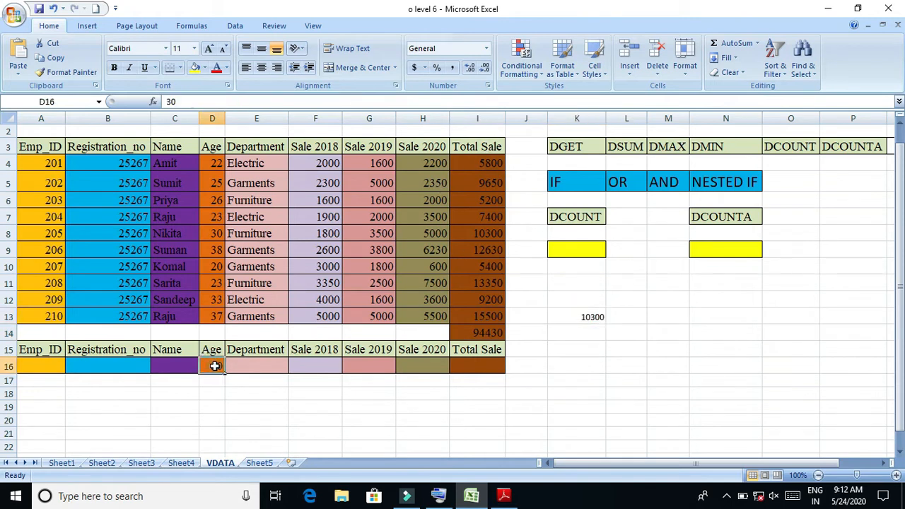
{"action": "left_click", "coordinate": [215, 249]}
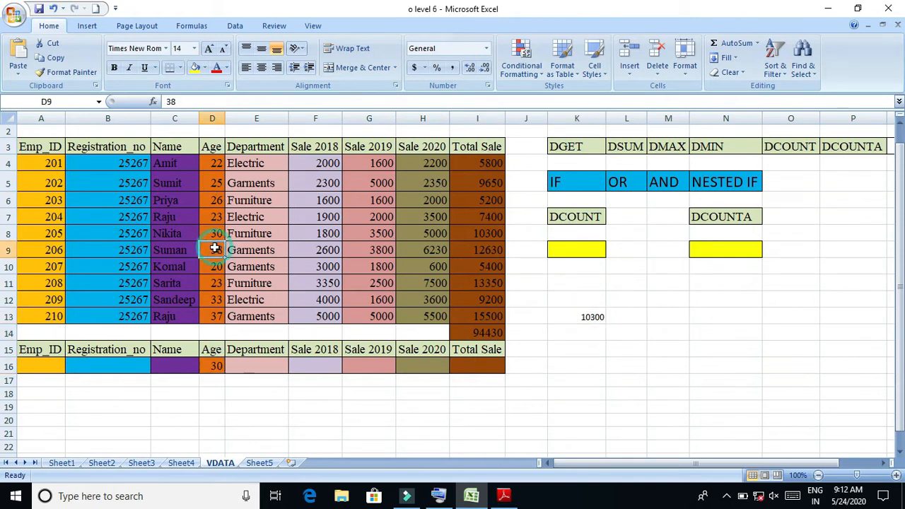
{"action": "left_click", "coordinate": [485, 227]}
{"action": "left_click", "coordinate": [598, 320]}
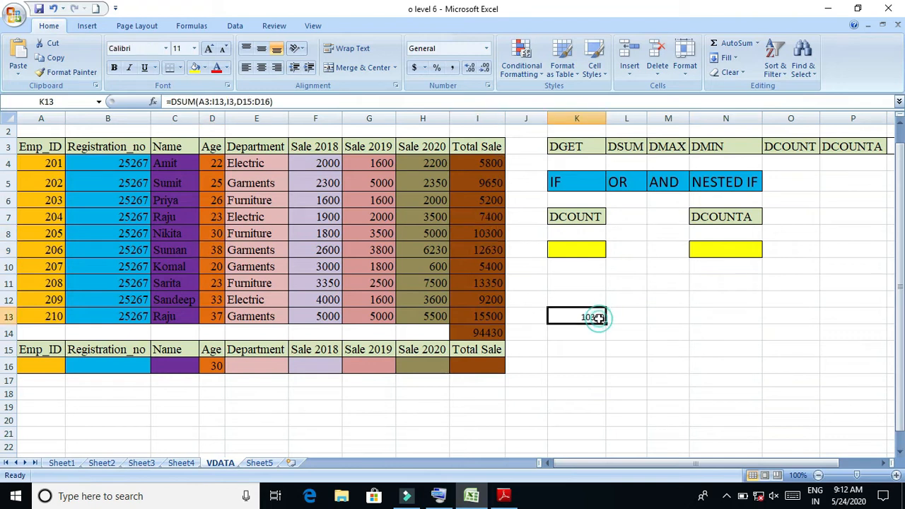
Set the Age criterion in D16 to 38 and compare the DSUM result with employee 206's Total Sale.
{"action": "left_click", "coordinate": [212, 365]}
{"action": "type", "text": "38"}
{"action": "key", "text": "Return"}
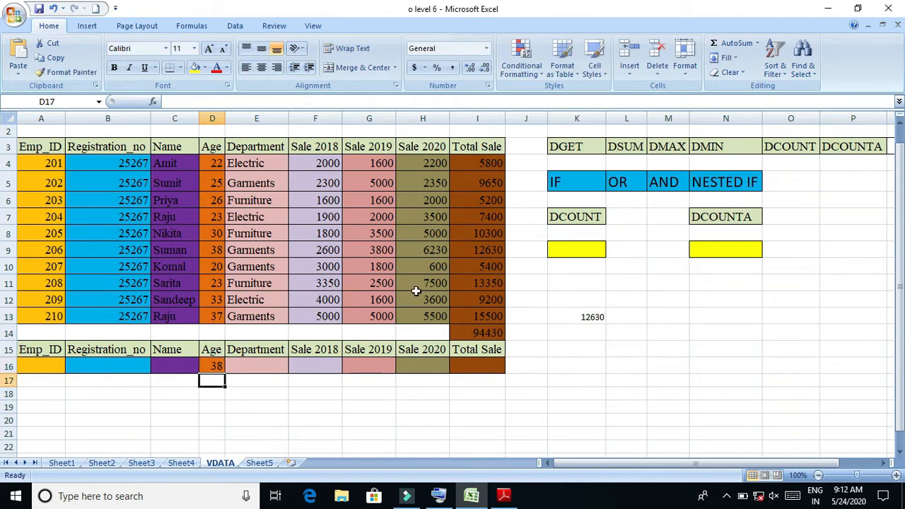
{"action": "left_click", "coordinate": [495, 249]}
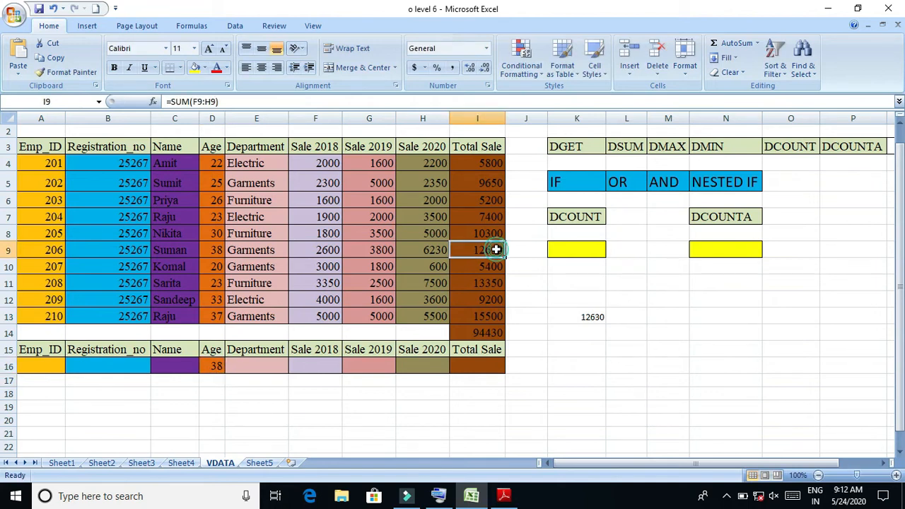
Try 20 and then 33 as the Age criterion in D16, checking the latter against employee 209's Total Sale.
{"action": "left_click", "coordinate": [215, 364]}
{"action": "type", "text": "20"}
{"action": "key", "text": "Return"}
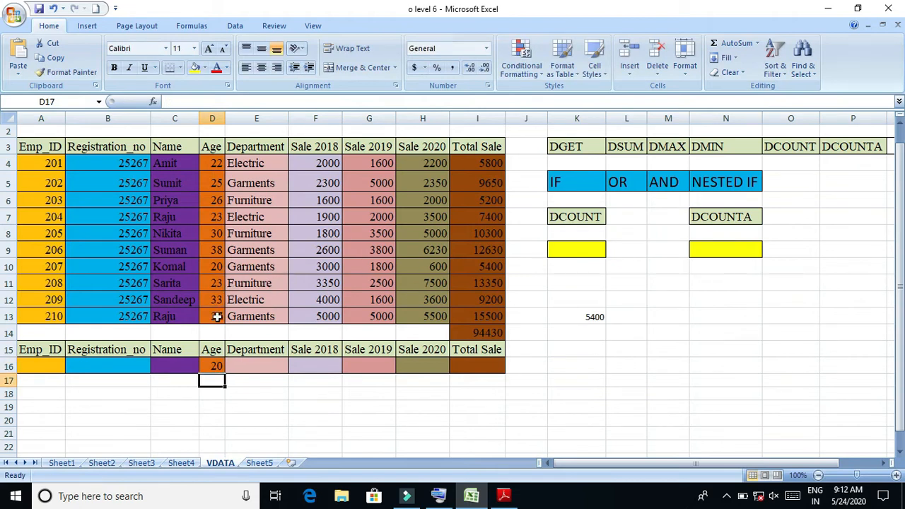
{"action": "type", "text": "33"}
{"action": "key", "text": "Return"}
{"action": "left_click", "coordinate": [483, 298]}
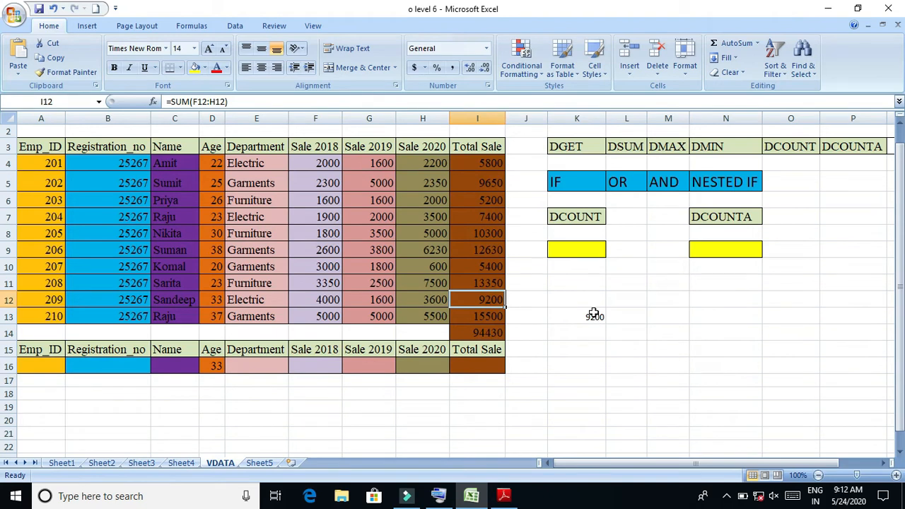
Clear K13 and begin a DMAX formula there with A3:I13 as the database.
{"action": "left_click", "coordinate": [594, 313]}
{"action": "key", "text": "Delete"}
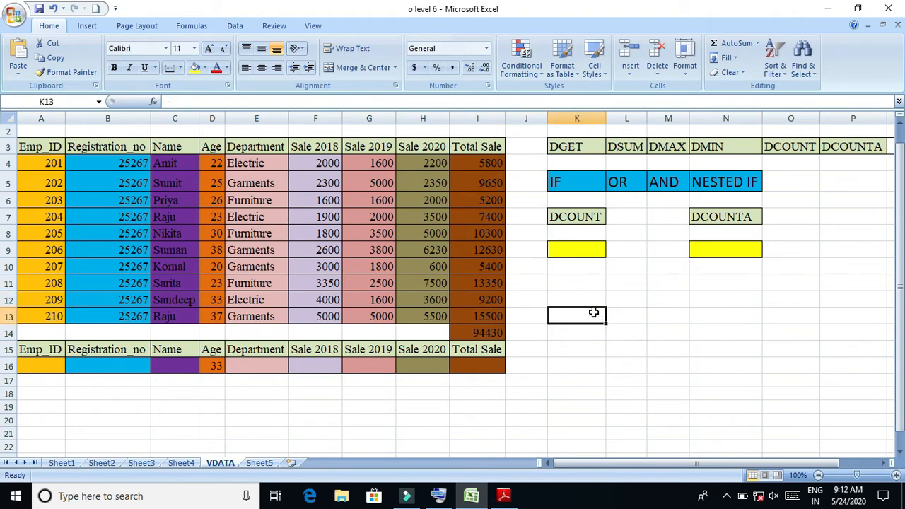
{"action": "left_click", "coordinate": [675, 147]}
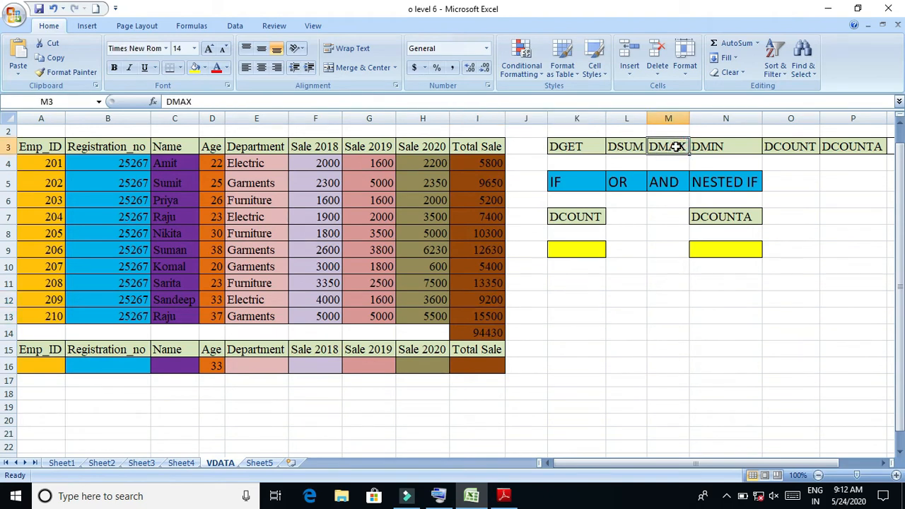
{"action": "left_click", "coordinate": [584, 316]}
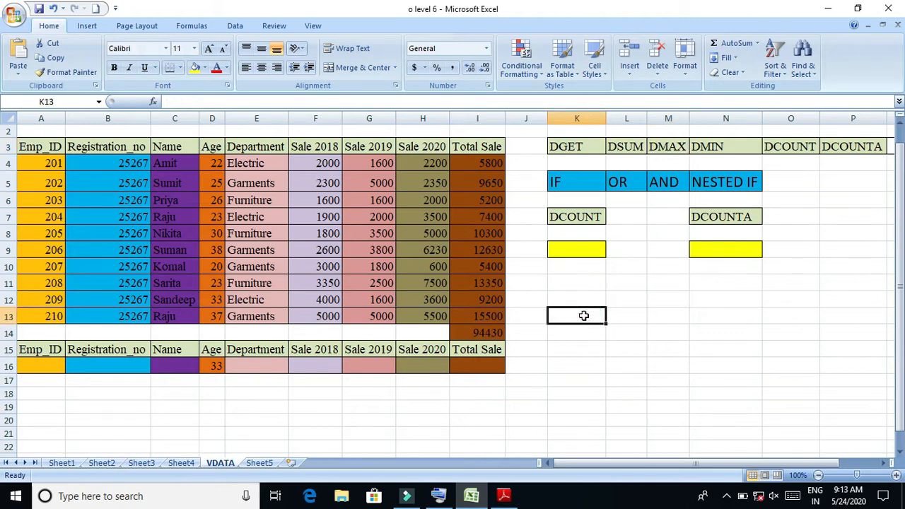
{"action": "type", "text": "="}
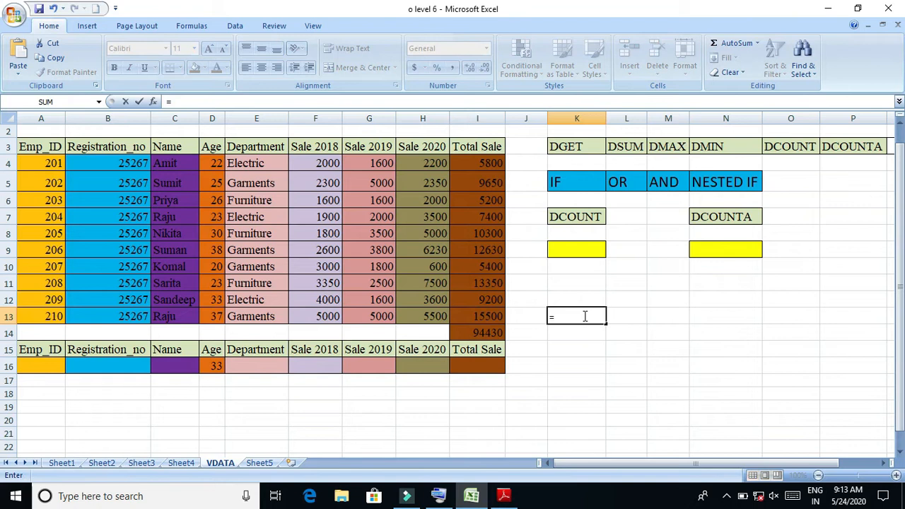
{"action": "type", "text": "dm"}
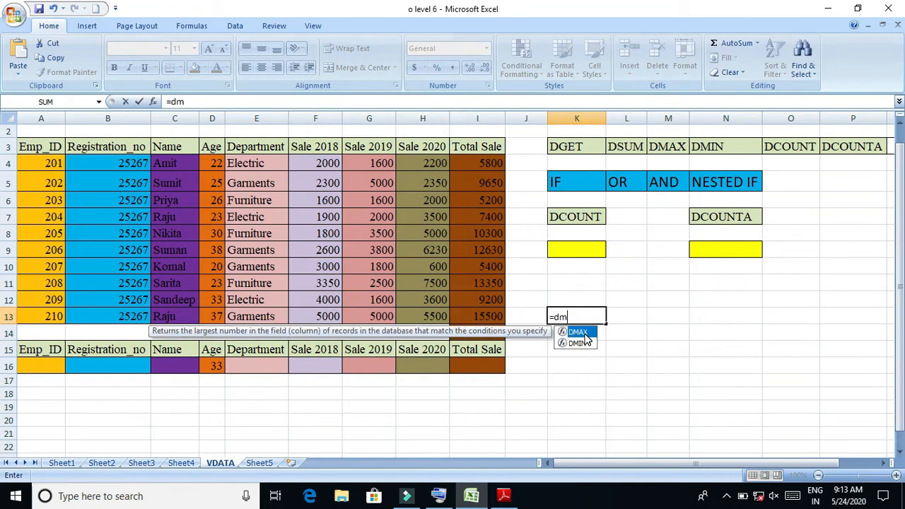
{"action": "double_click", "coordinate": [584, 332]}
{"action": "left_click_drag", "start_coordinate": [24, 147], "coordinate": [481, 325]}
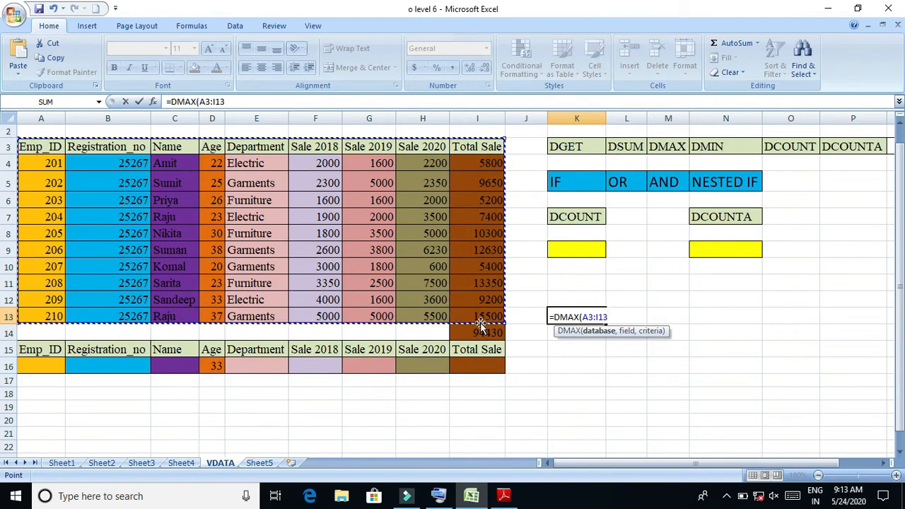
Complete the K13 DMAX formula with Sale 2020 header H3 as the field and Department range E15:E16 as the criteria.
{"action": "type", "text": ","}
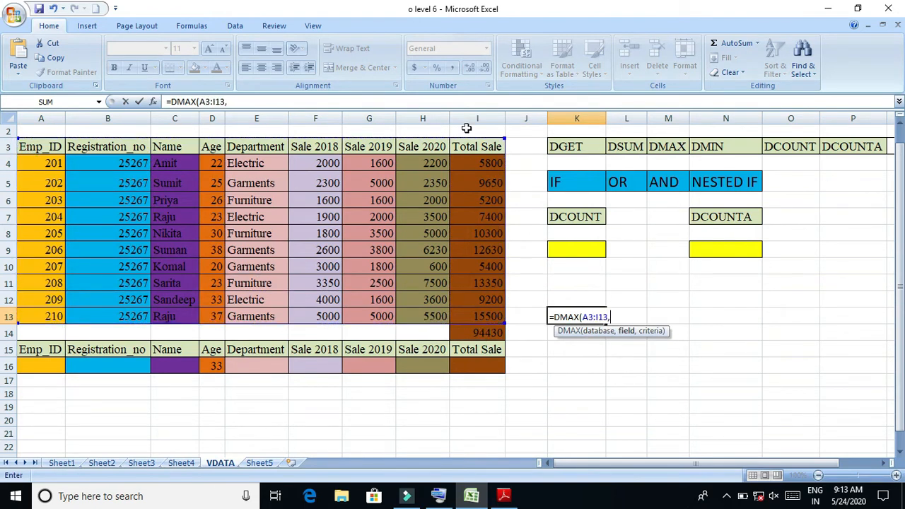
{"action": "left_click", "coordinate": [415, 146]}
{"action": "type", "text": ","}
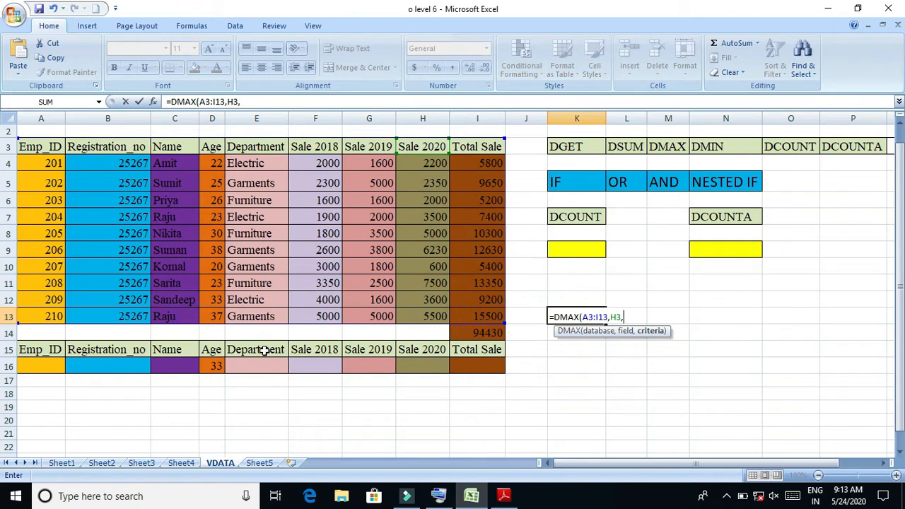
{"action": "left_click_drag", "start_coordinate": [263, 349], "coordinate": [263, 363]}
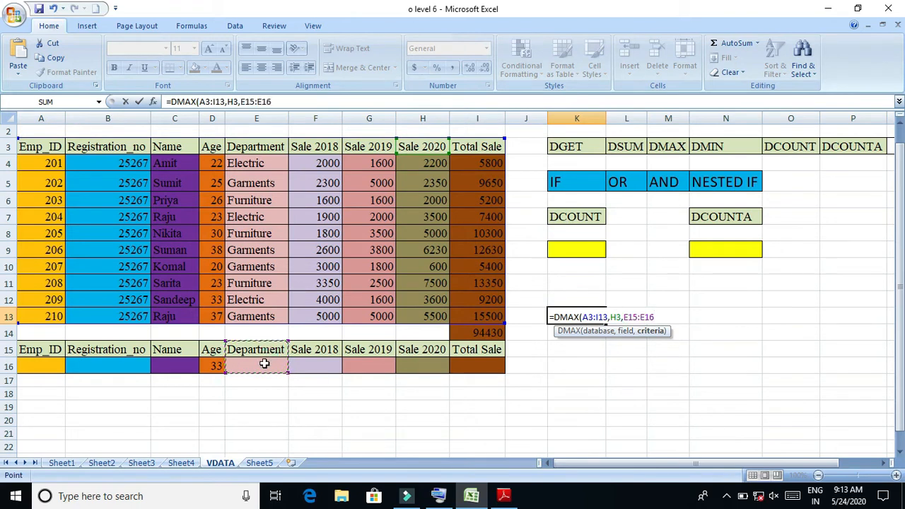
{"action": "type", "text": ")"}
{"action": "key", "text": "Return"}
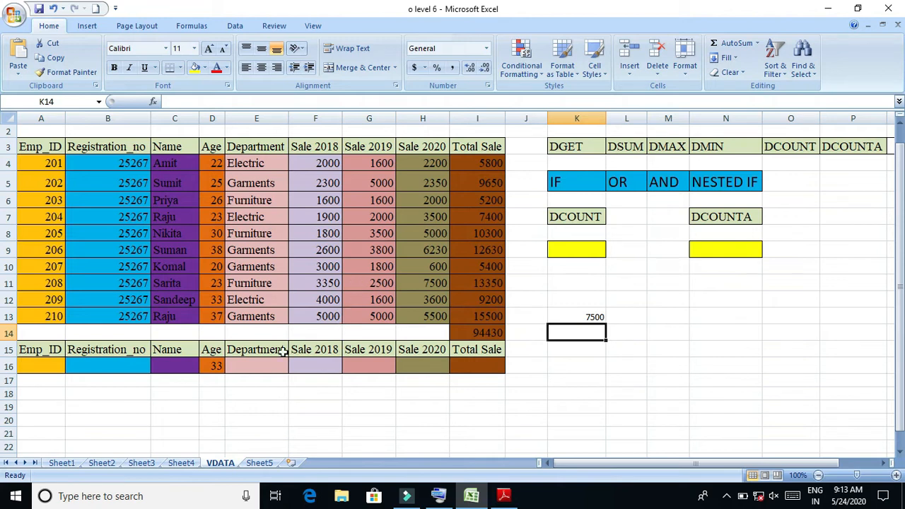
Check the DMAX result in K13 against employee 208's Sale 2020 value and Department.
{"action": "left_click", "coordinate": [581, 318]}
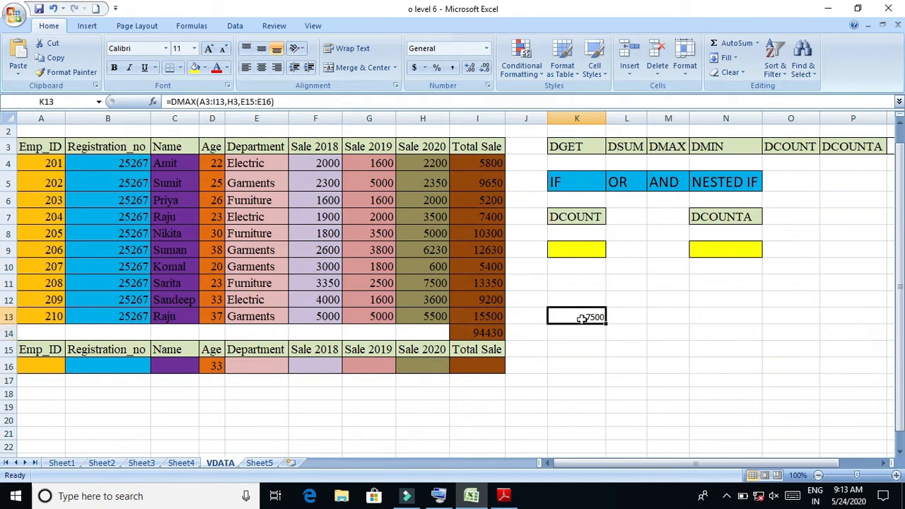
{"action": "left_click", "coordinate": [410, 285]}
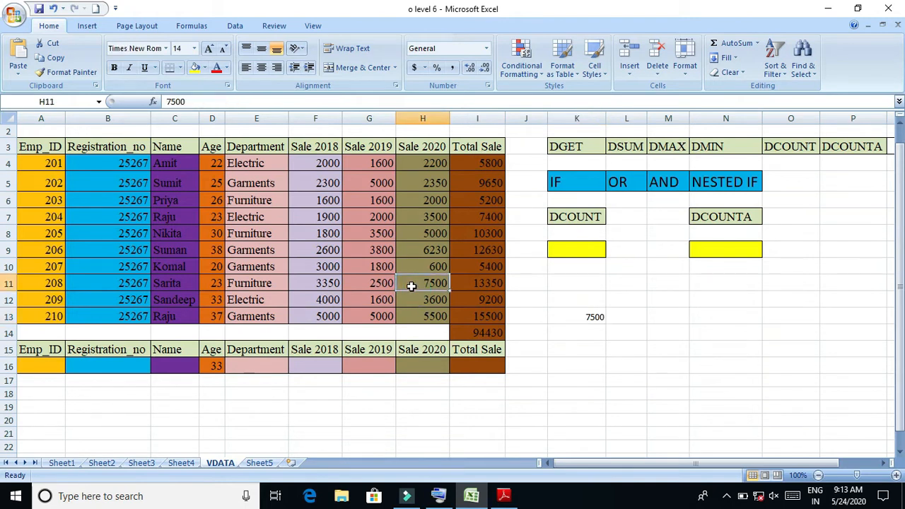
{"action": "left_click", "coordinate": [279, 281]}
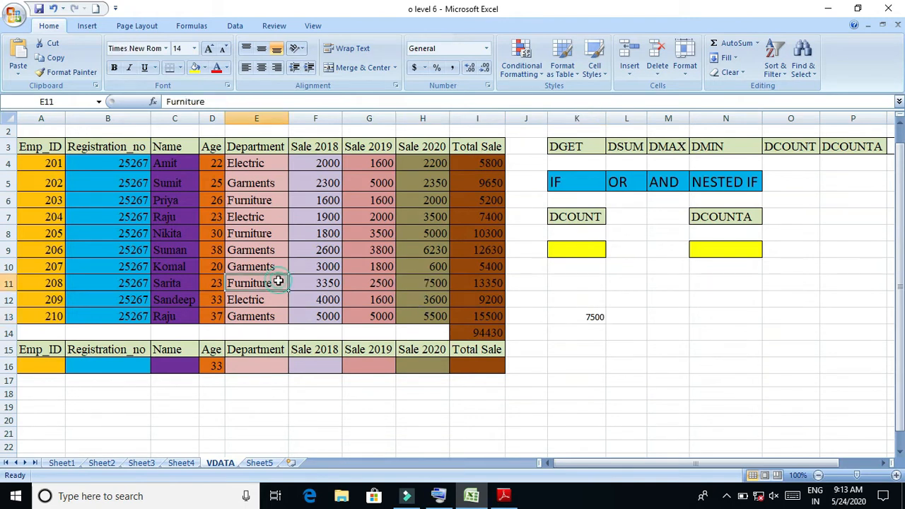
Set the Department criterion in E16 to Electric and compare the DMAX result with the Electric rows' Sale 2020 values.
{"action": "left_click", "coordinate": [262, 368]}
{"action": "type", "text": "e"}
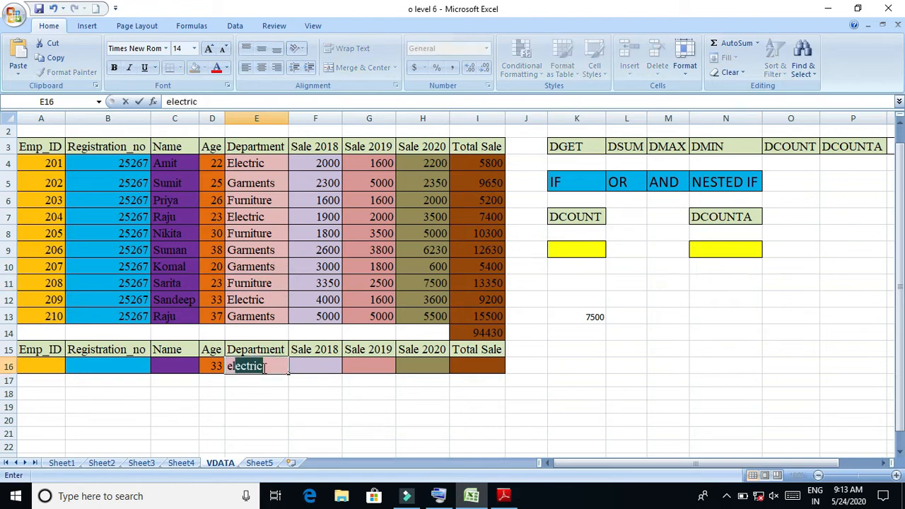
{"action": "type", "text": "le"}
{"action": "key", "text": "Return"}
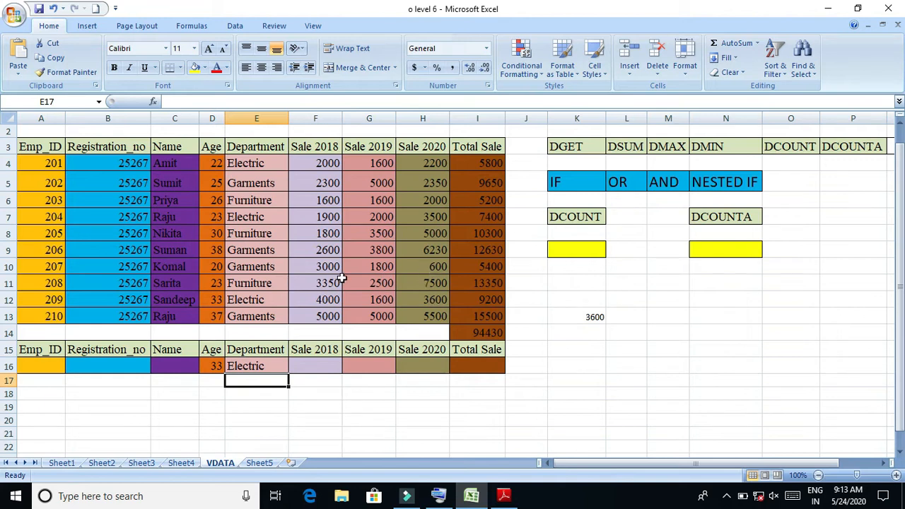
{"action": "left_click", "coordinate": [426, 304]}
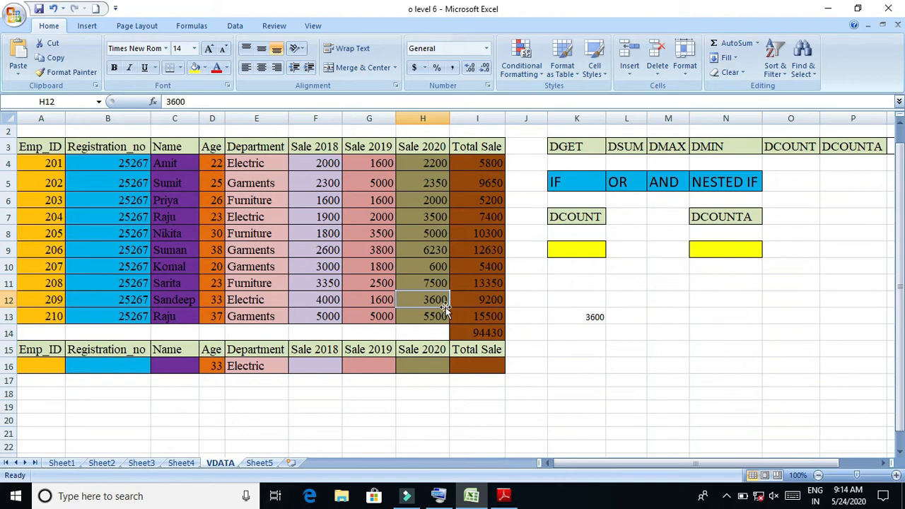
{"action": "left_click", "coordinate": [438, 219]}
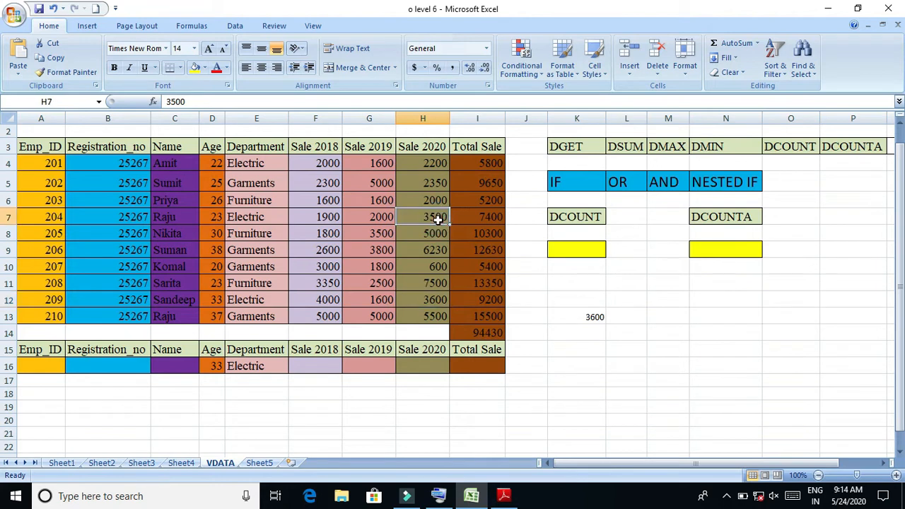
{"action": "left_click", "coordinate": [438, 164]}
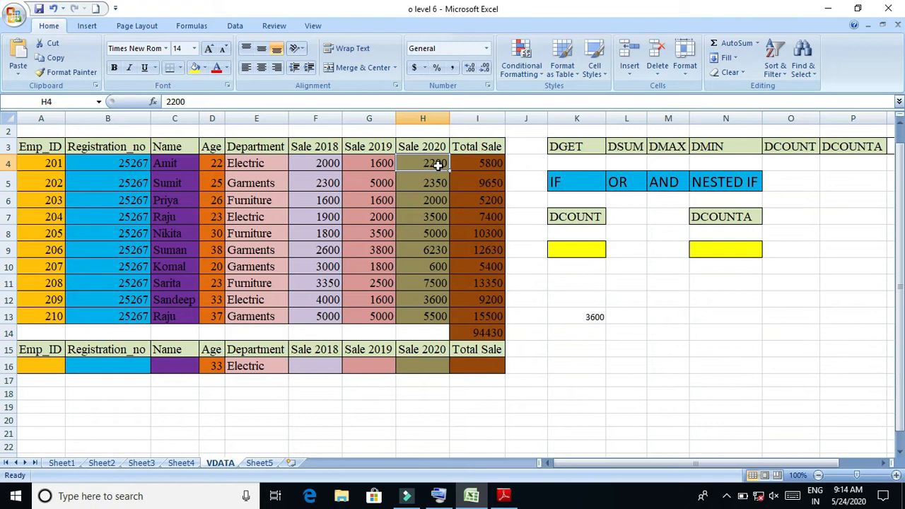
Change the Department criterion in E16 to Furniture.
{"action": "left_click", "coordinate": [274, 366]}
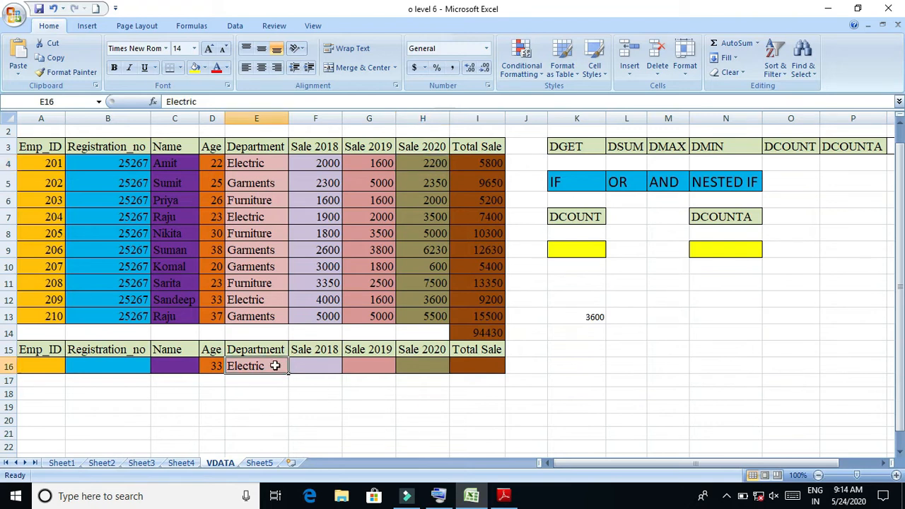
{"action": "key", "text": "BackSpace"}
{"action": "type", "text": "f"}
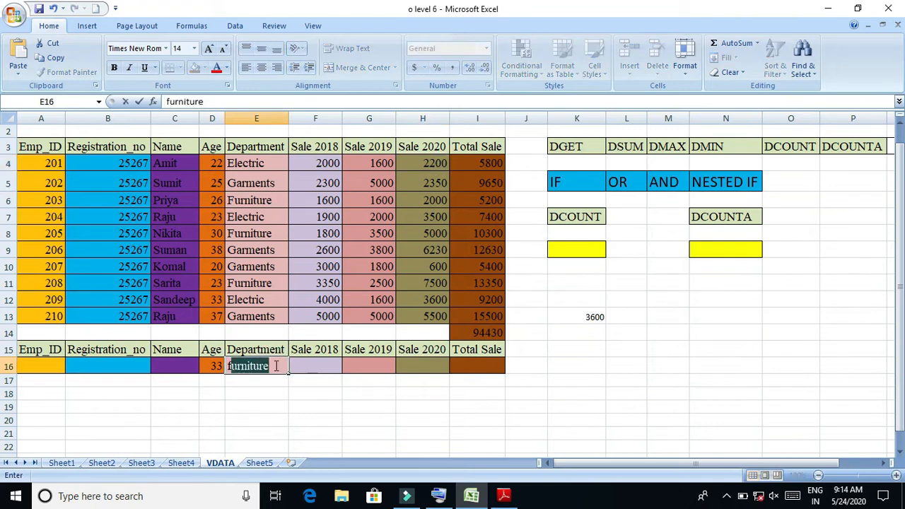
{"action": "key", "text": "Return"}
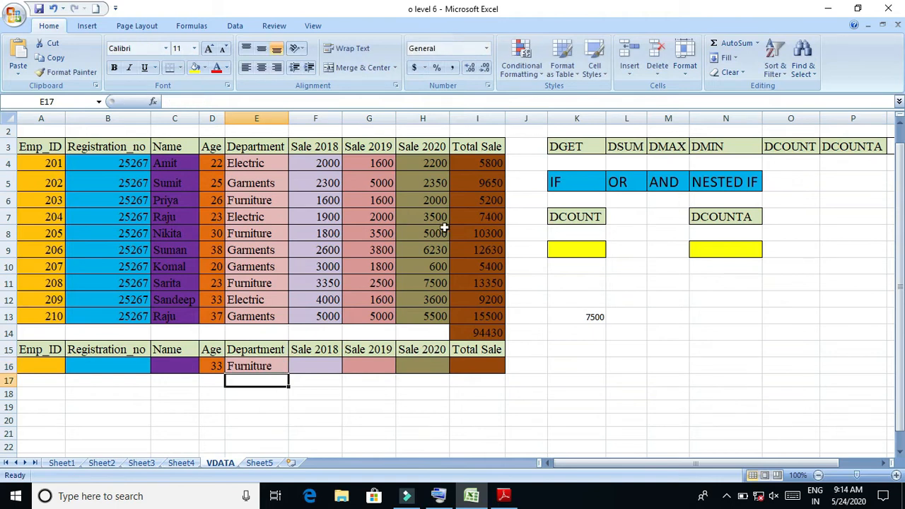
Compare the Furniture rows' Sale 2020 values with the DMAX result in K13 and review the criteria cells A16:I16.
{"action": "left_click", "coordinate": [283, 199]}
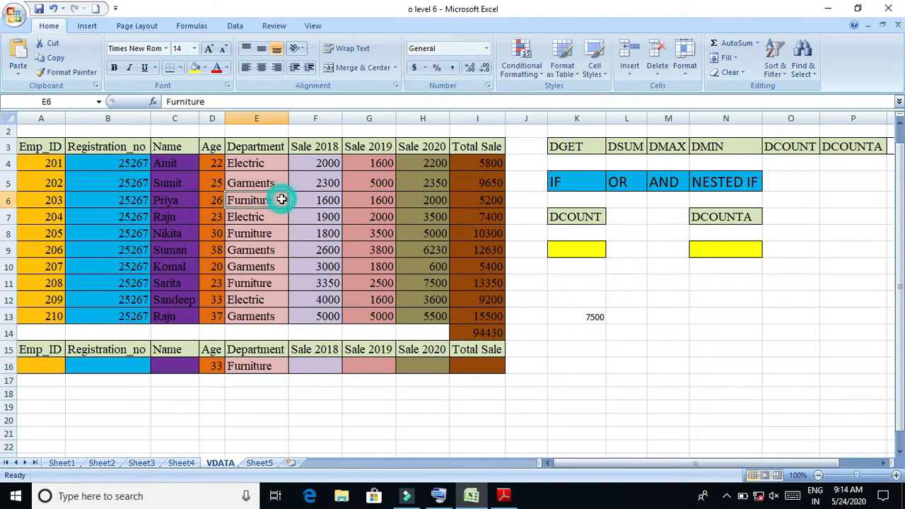
{"action": "left_click", "coordinate": [434, 201]}
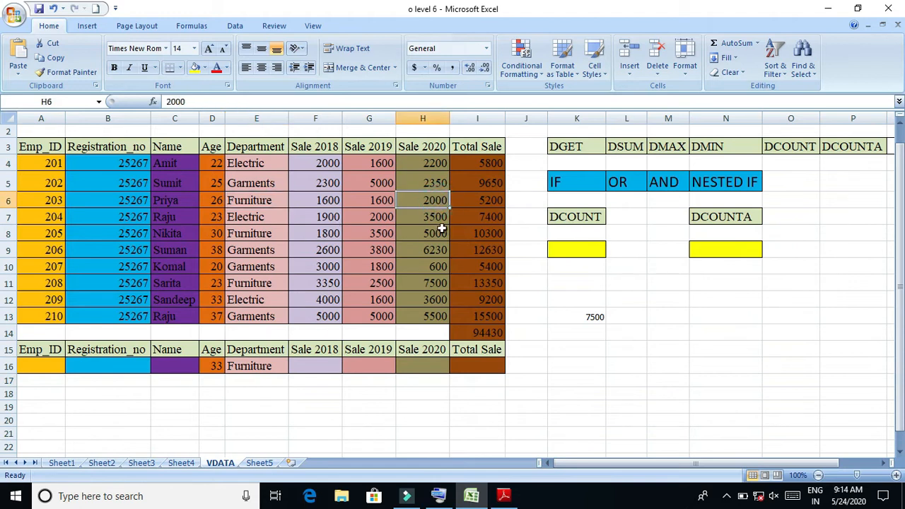
{"action": "left_click", "coordinate": [439, 234]}
{"action": "left_click", "coordinate": [434, 285]}
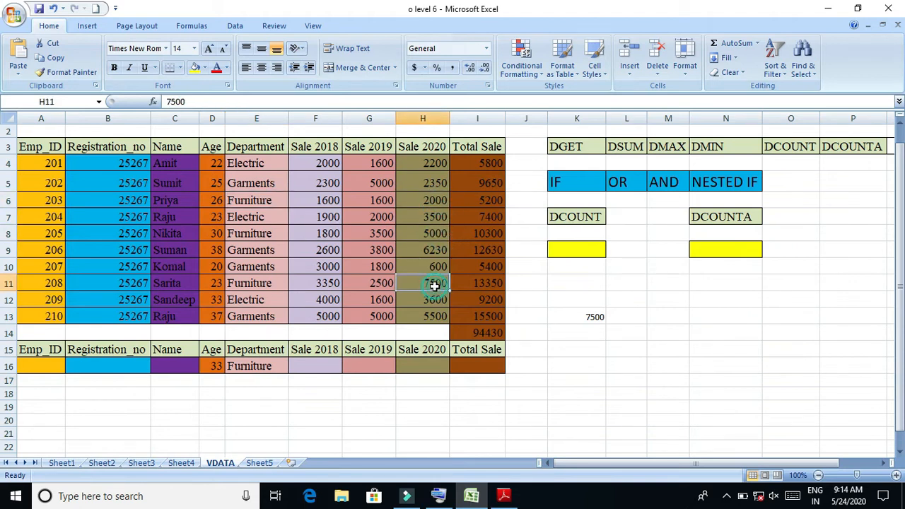
{"action": "left_click", "coordinate": [590, 318]}
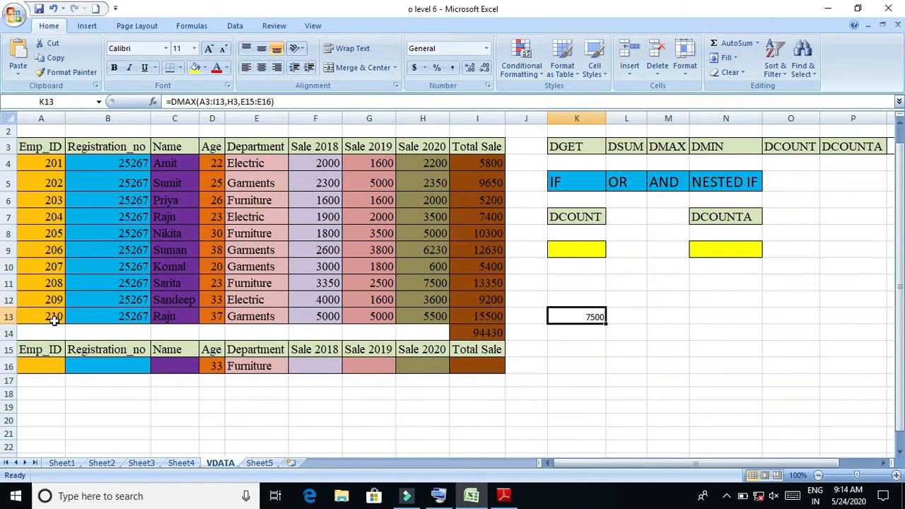
{"action": "left_click_drag", "start_coordinate": [44, 364], "coordinate": [474, 359]}
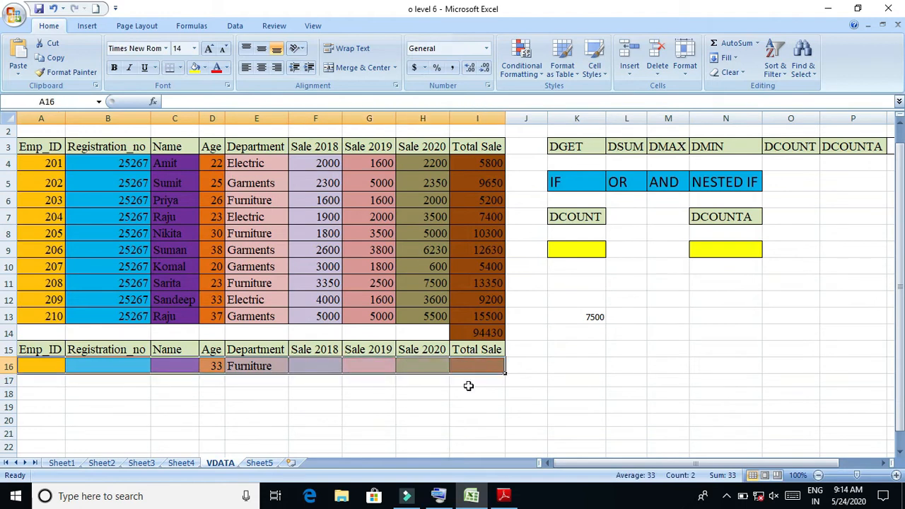
{"action": "left_click", "coordinate": [467, 395]}
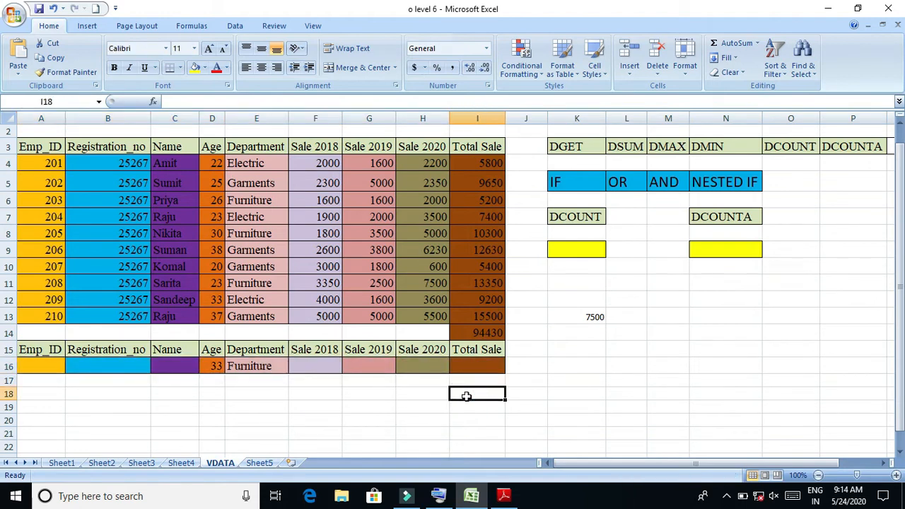
Replace the formula in K13 with =DMAX(A3:I13,F3,D15:D16) and check it against the age-33 row's Sale 2018 value.
{"action": "left_click", "coordinate": [588, 318]}
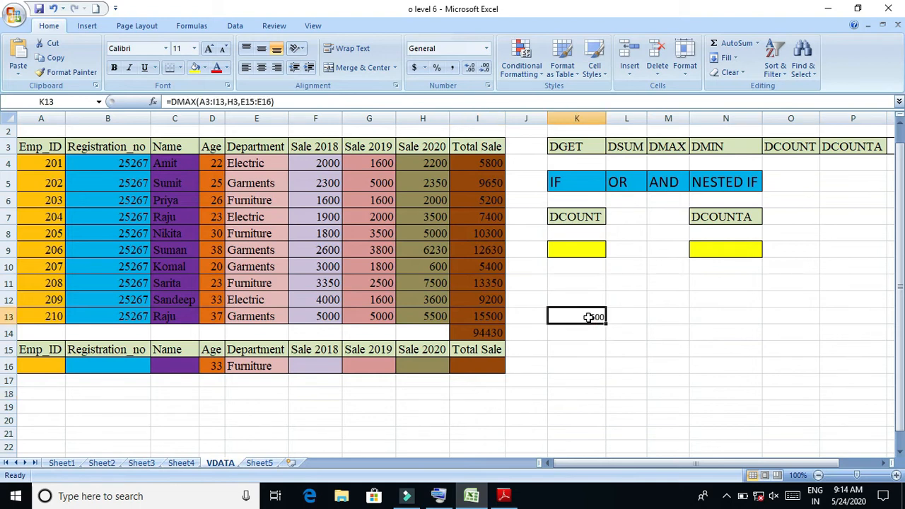
{"action": "key", "text": "Delete"}
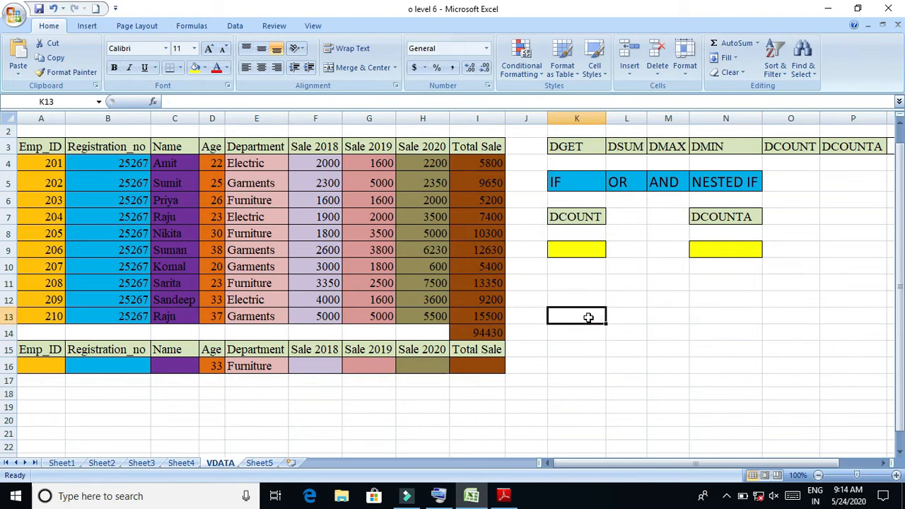
{"action": "type", "text": "=dm"}
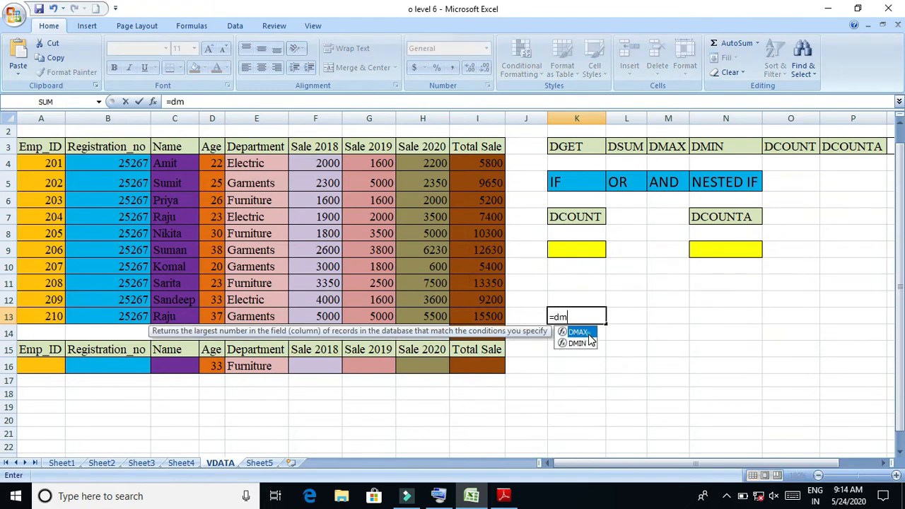
{"action": "double_click", "coordinate": [581, 333]}
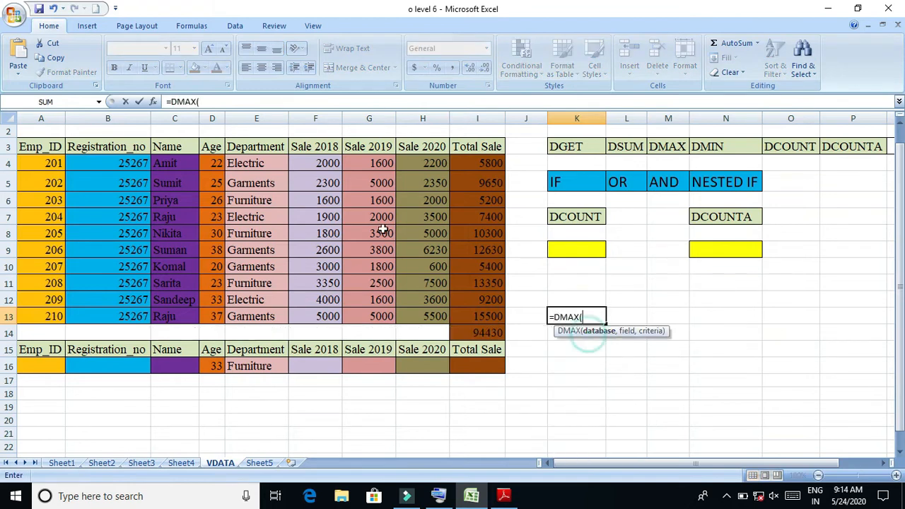
{"action": "left_click_drag", "start_coordinate": [40, 146], "coordinate": [470, 316]}
{"action": "type", "text": ","}
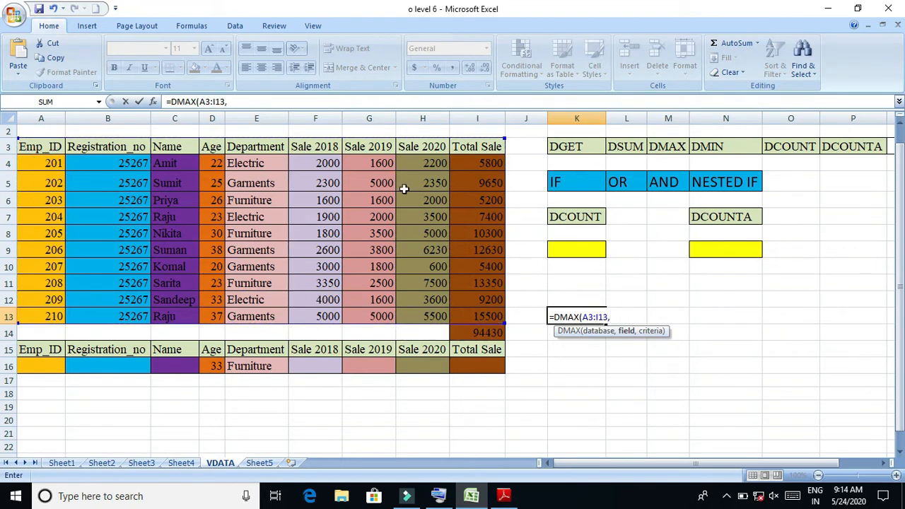
{"action": "left_click", "coordinate": [309, 146]}
{"action": "type", "text": ","}
{"action": "left_click_drag", "start_coordinate": [215, 349], "coordinate": [218, 366]}
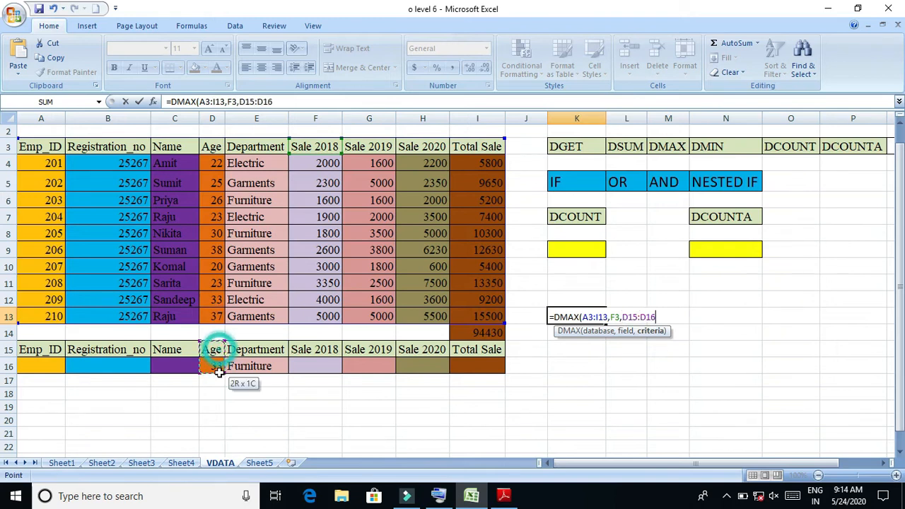
{"action": "type", "text": ")"}
{"action": "key", "text": "Return"}
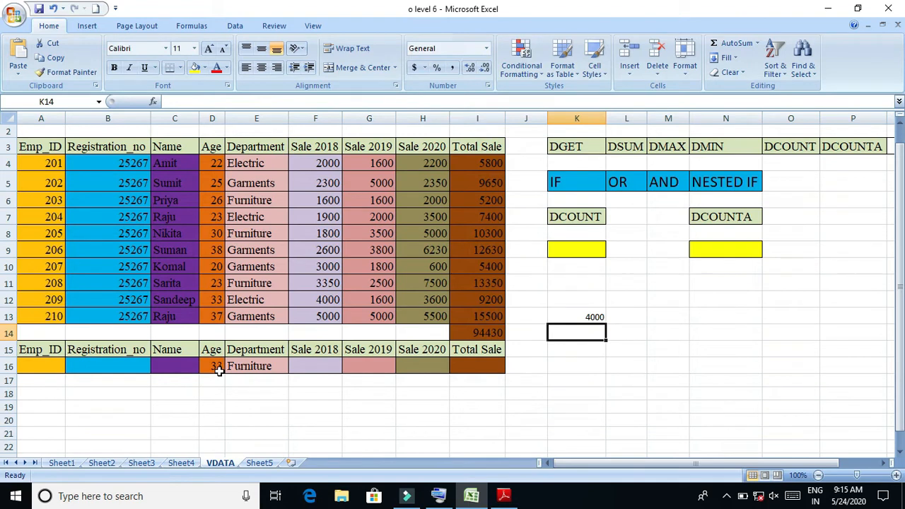
{"action": "left_click", "coordinate": [221, 297]}
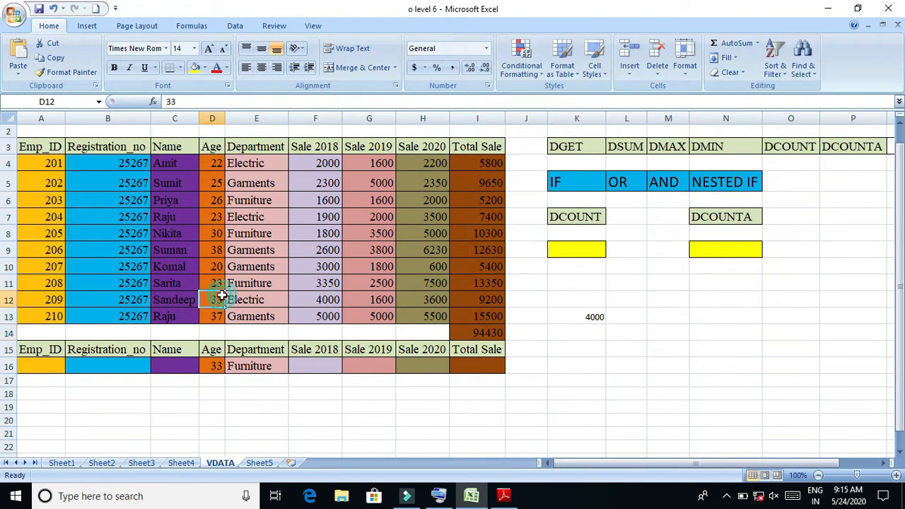
{"action": "left_click", "coordinate": [311, 301]}
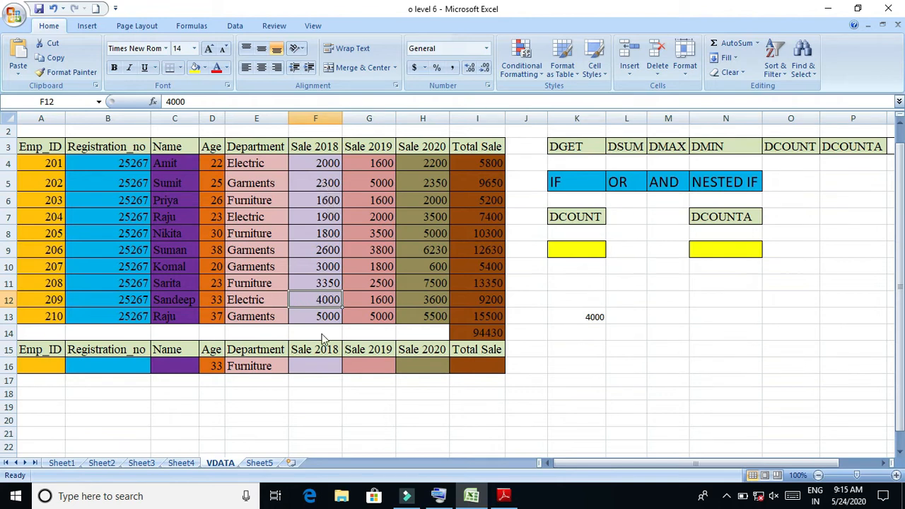
Set the Age criterion in D16 to 37 and check the matching row's Sale 2018 value.
{"action": "left_click", "coordinate": [214, 366]}
{"action": "type", "text": "37"}
{"action": "key", "text": "Return"}
{"action": "left_click", "coordinate": [322, 316]}
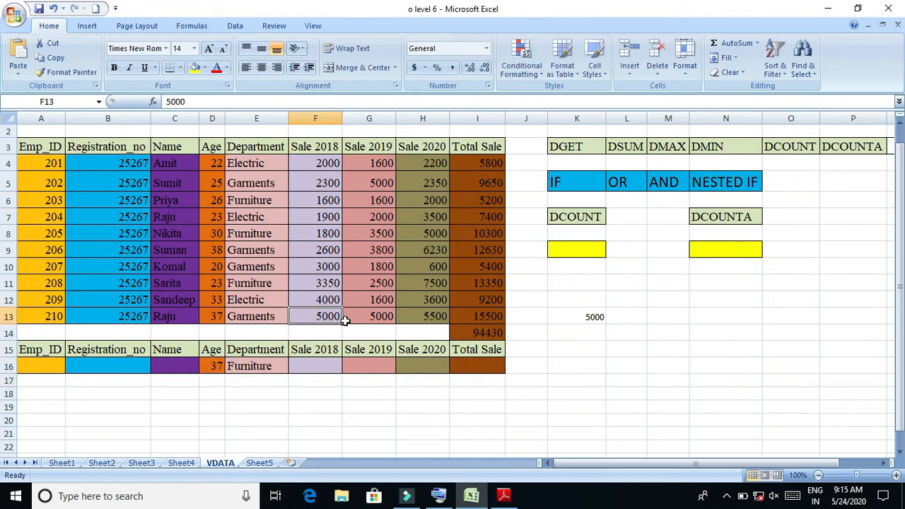
Change the Age criterion in D16 to 30.
{"action": "left_click", "coordinate": [212, 364]}
{"action": "type", "text": "30"}
{"action": "key", "text": "Return"}
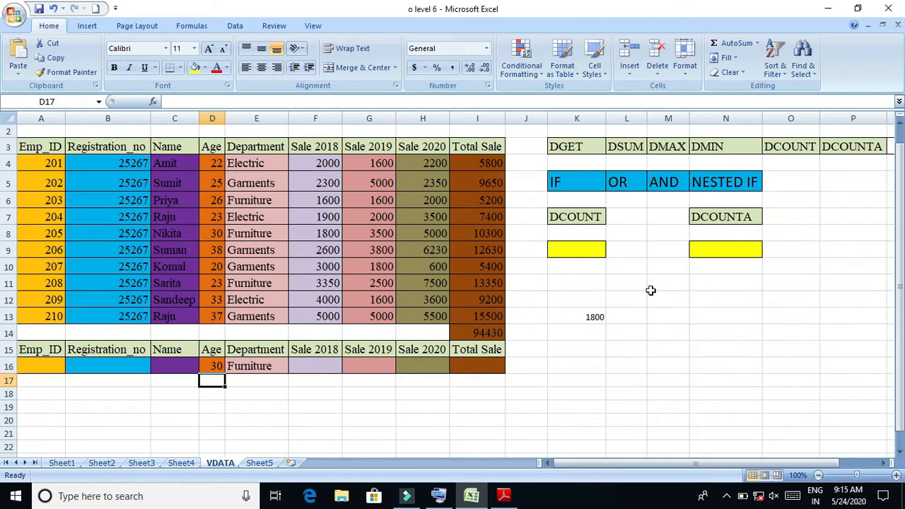
Replace the formula in K13 with =DMIN(A3:I13,I3,F15:F16) to get the minimum Total Sale by the Sale 2018 criterion.
{"action": "left_click", "coordinate": [577, 317]}
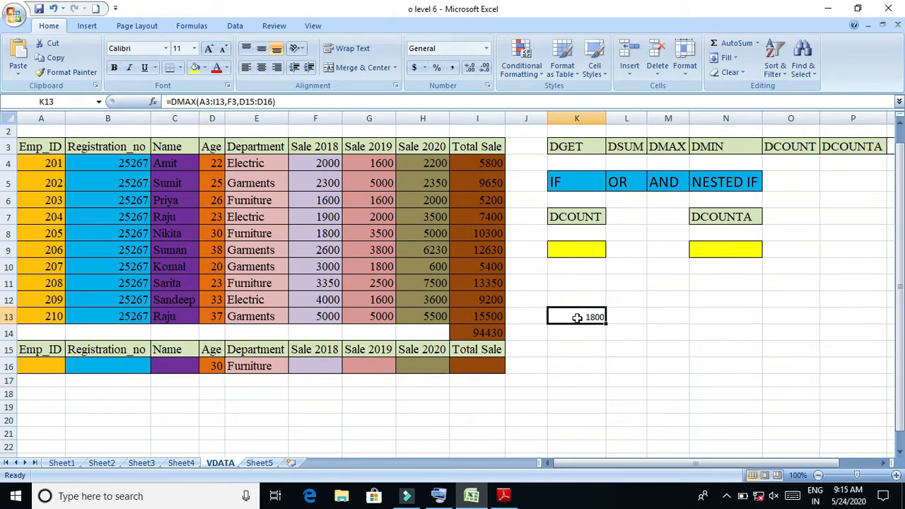
{"action": "type", "text": "=dmi"}
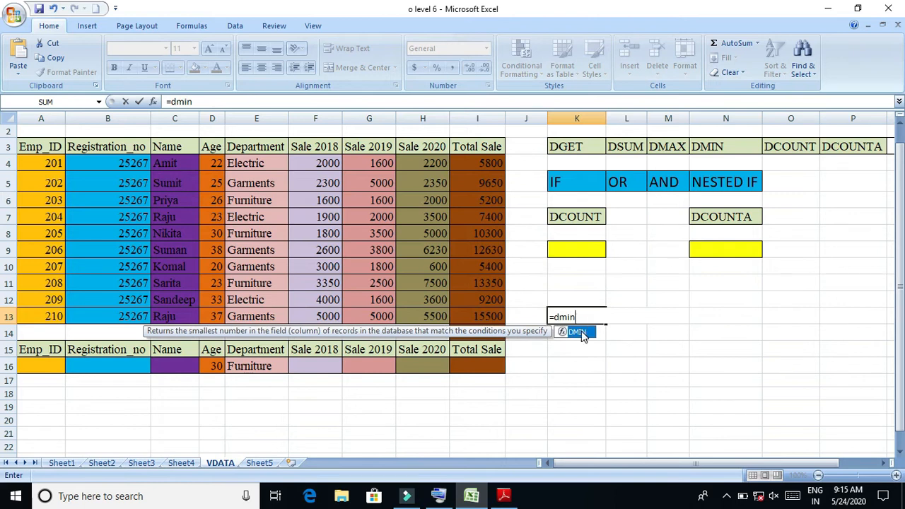
{"action": "type", "text": "n"}
{"action": "double_click", "coordinate": [581, 331]}
{"action": "left_click_drag", "start_coordinate": [42, 149], "coordinate": [473, 320]}
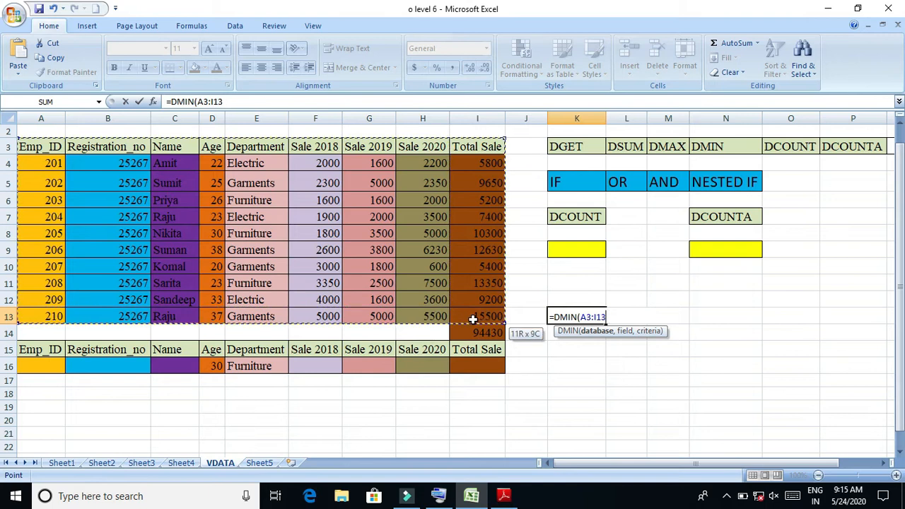
{"action": "type", "text": ","}
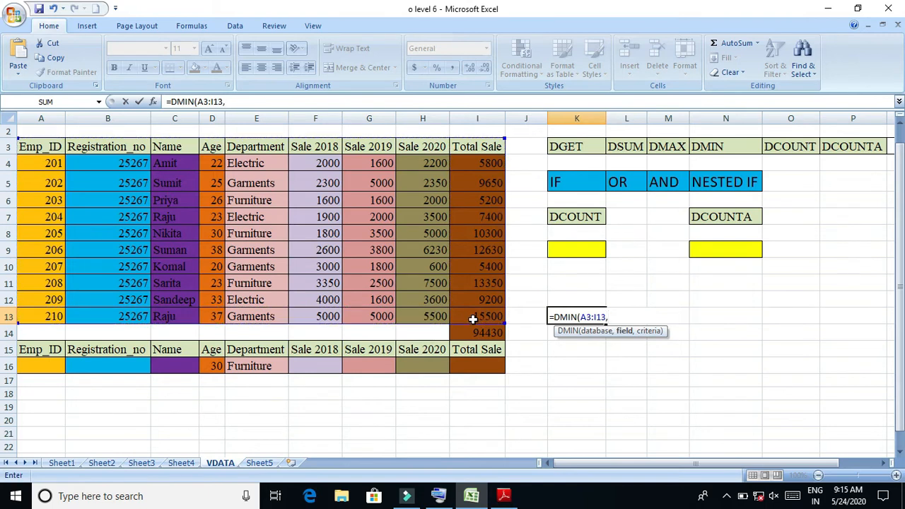
{"action": "left_click", "coordinate": [478, 147]}
{"action": "type", "text": ","}
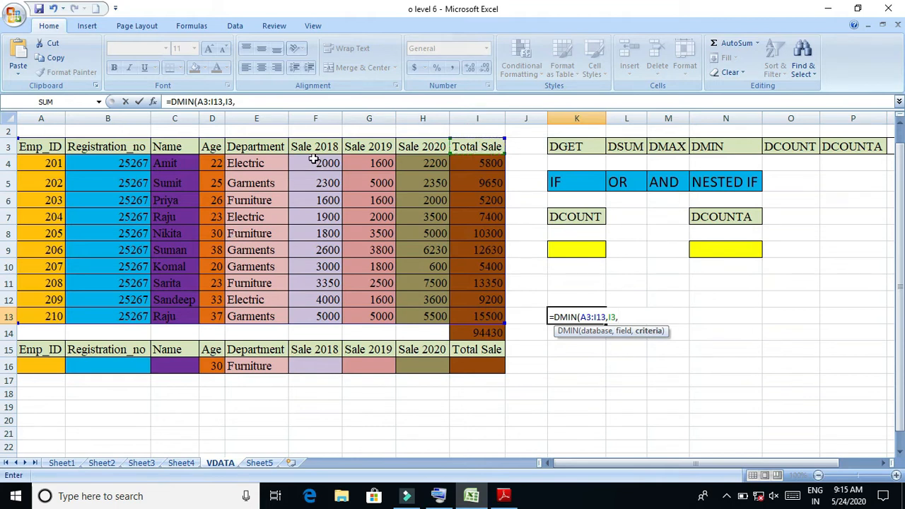
{"action": "left_click_drag", "start_coordinate": [316, 348], "coordinate": [318, 363]}
{"action": "type", "text": ")"}
{"action": "key", "text": "Return"}
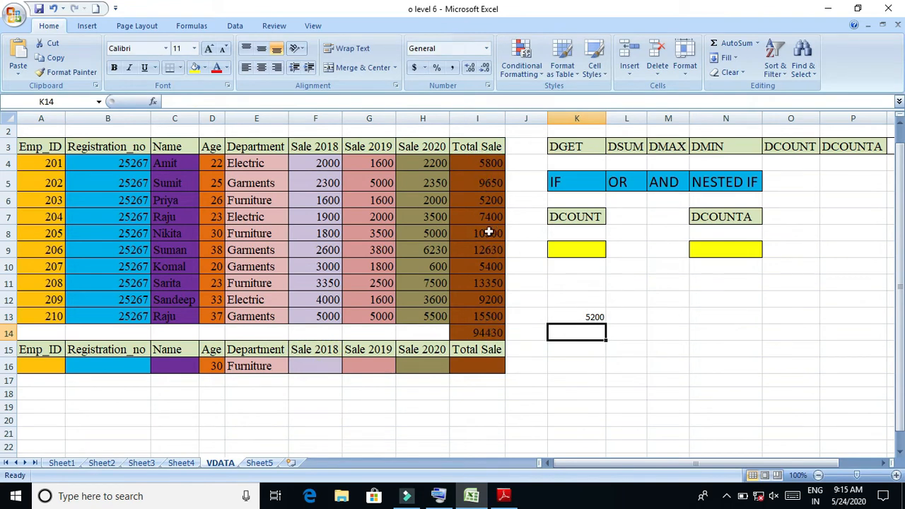
Compare employee 203's Total Sale with the DMIN result in K13 and check the Sale 2018 criterion cell F16.
{"action": "left_click", "coordinate": [490, 202]}
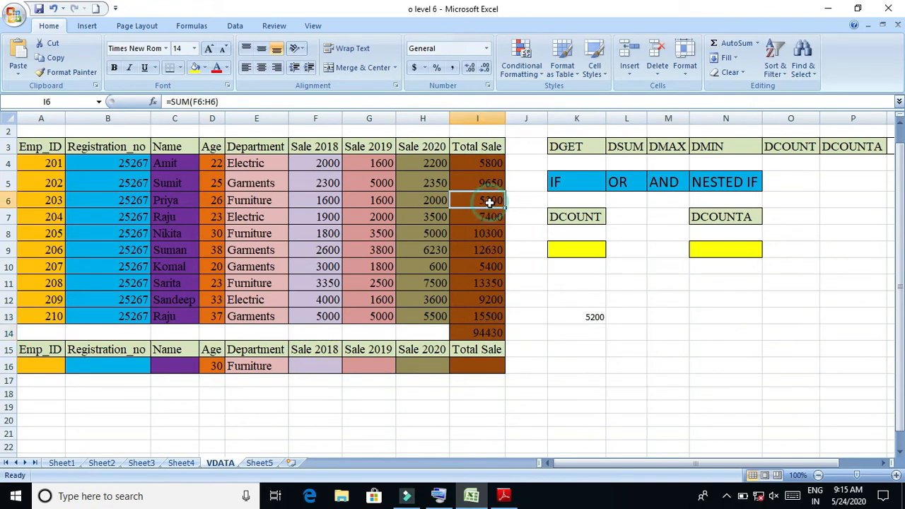
{"action": "left_click", "coordinate": [329, 365]}
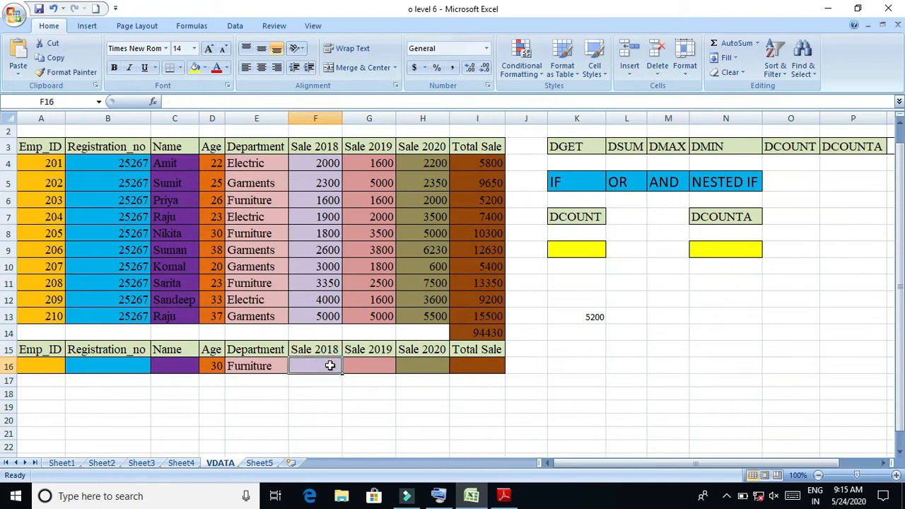
{"action": "left_click", "coordinate": [496, 200]}
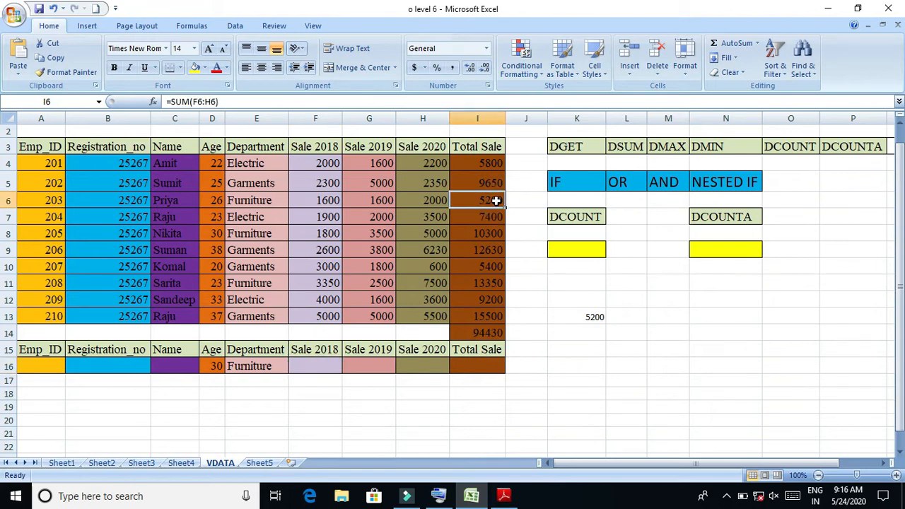
Enter 5000 as the Sale 2018 criterion in F16.
{"action": "left_click", "coordinate": [313, 367]}
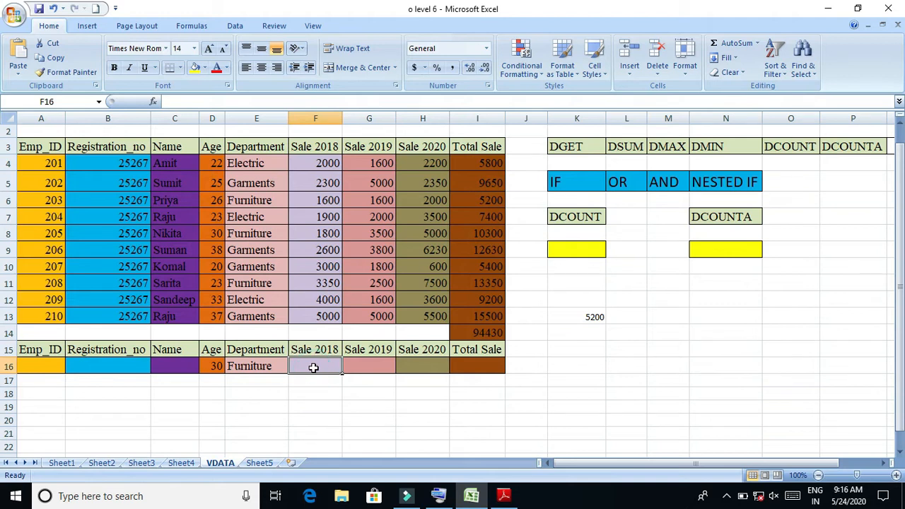
{"action": "type", "text": "5000"}
{"action": "key", "text": "Return"}
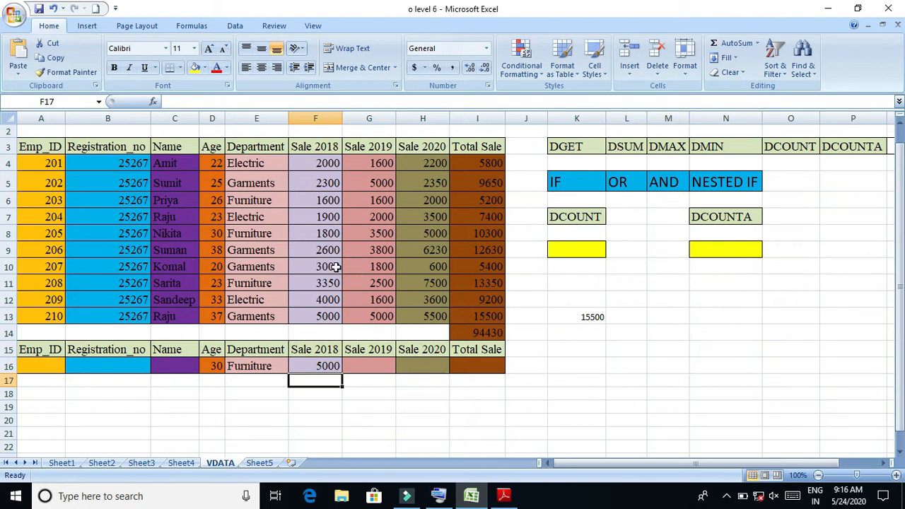
Compare employee 210's Sale 2018 and Total Sale values with the criterion in F16 and the DMIN result in K13.
{"action": "left_click", "coordinate": [331, 318]}
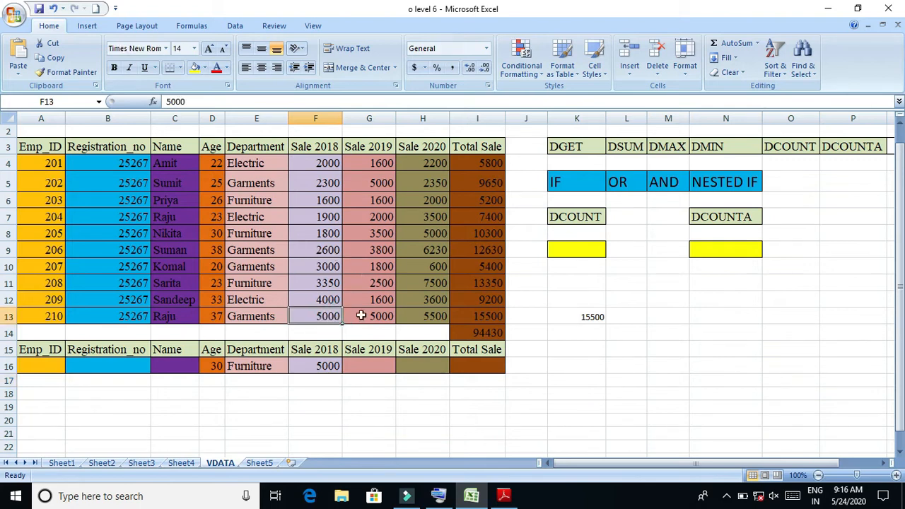
{"action": "left_click", "coordinate": [468, 321]}
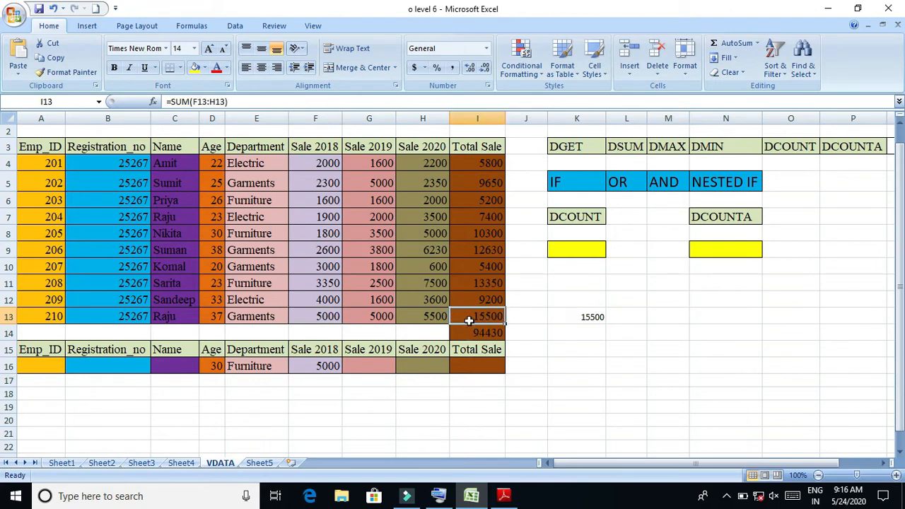
{"action": "left_click", "coordinate": [331, 316]}
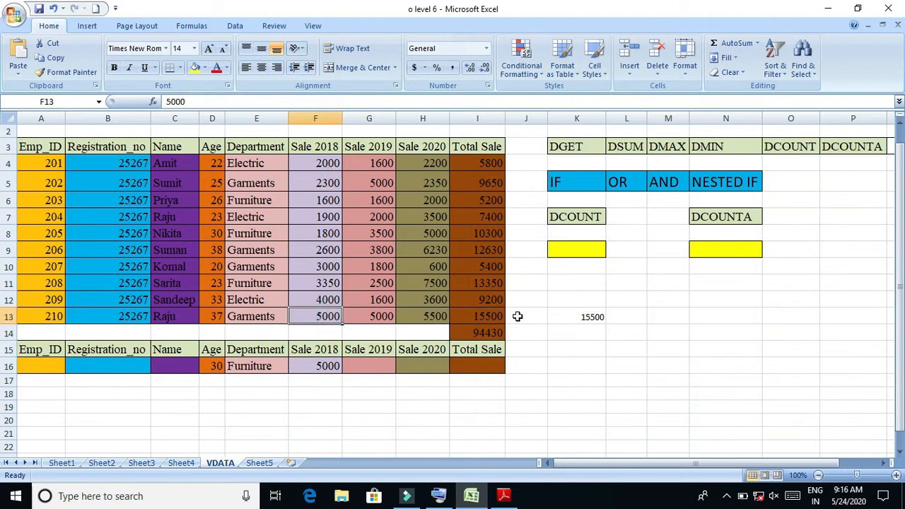
{"action": "left_click", "coordinate": [477, 317]}
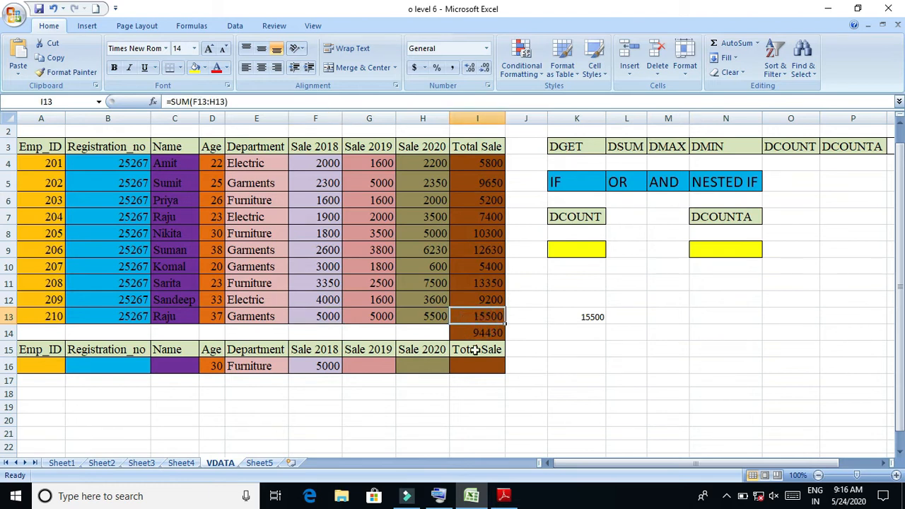
{"action": "left_click", "coordinate": [333, 313]}
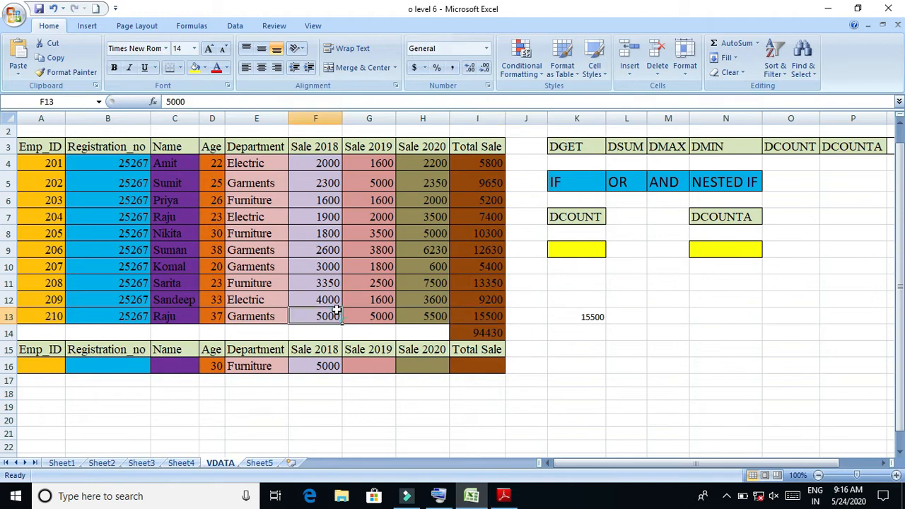
Clear K13 and start a new DMIN formula in it.
{"action": "left_click", "coordinate": [589, 318]}
{"action": "key", "text": "Delete"}
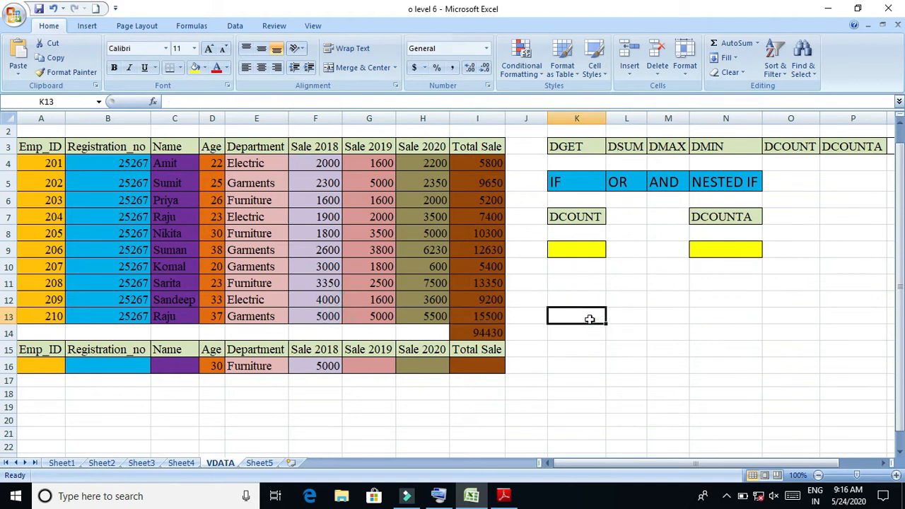
{"action": "type", "text": "=d"}
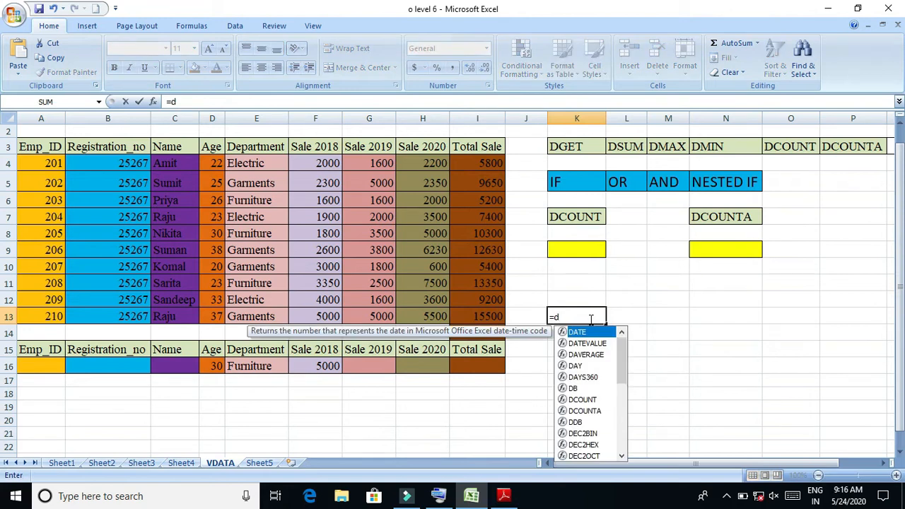
{"action": "type", "text": "min"}
{"action": "double_click", "coordinate": [576, 332]}
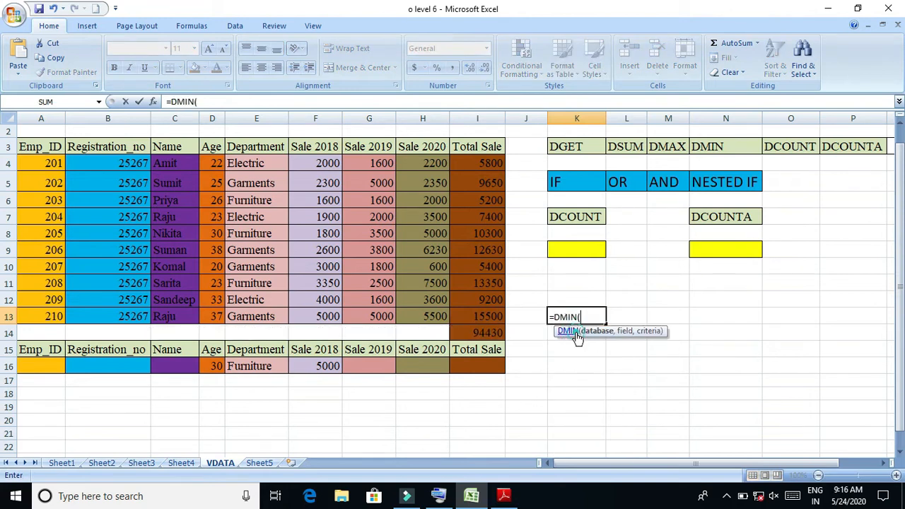
{"action": "left_click", "coordinate": [366, 147]}
{"action": "type", "text": ","}
{"action": "key", "text": "BackSpace"}
{"action": "key", "text": "BackSpace"}
{"action": "key", "text": "BackSpace"}
Complete the DMIN formula in K13 with database A3:I13, field F3 (Sale 2018) and the Name criteria C15:C16.
{"action": "left_click_drag", "start_coordinate": [28, 145], "coordinate": [471, 315]}
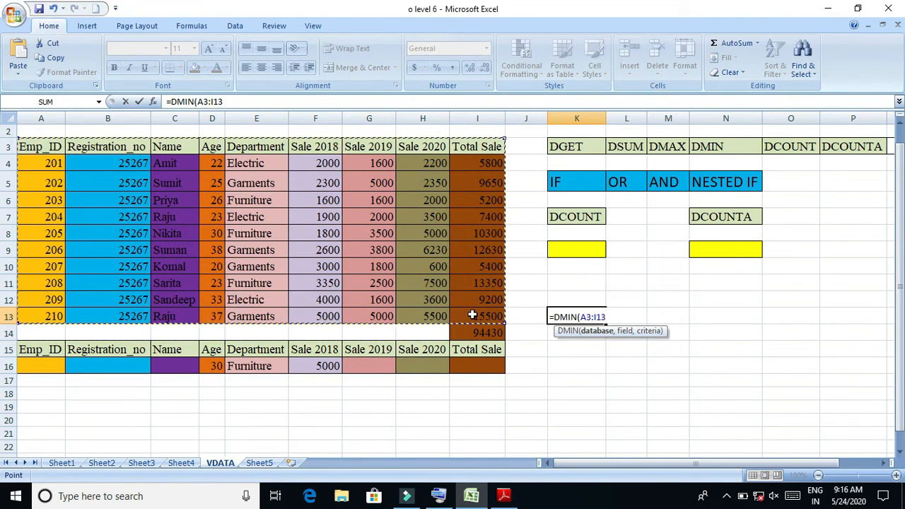
{"action": "type", "text": ","}
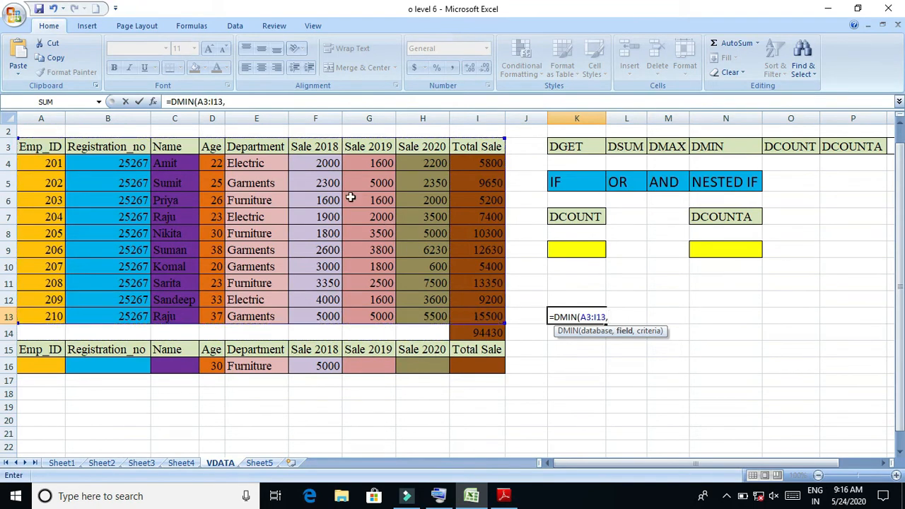
{"action": "left_click", "coordinate": [331, 147]}
{"action": "type", "text": ","}
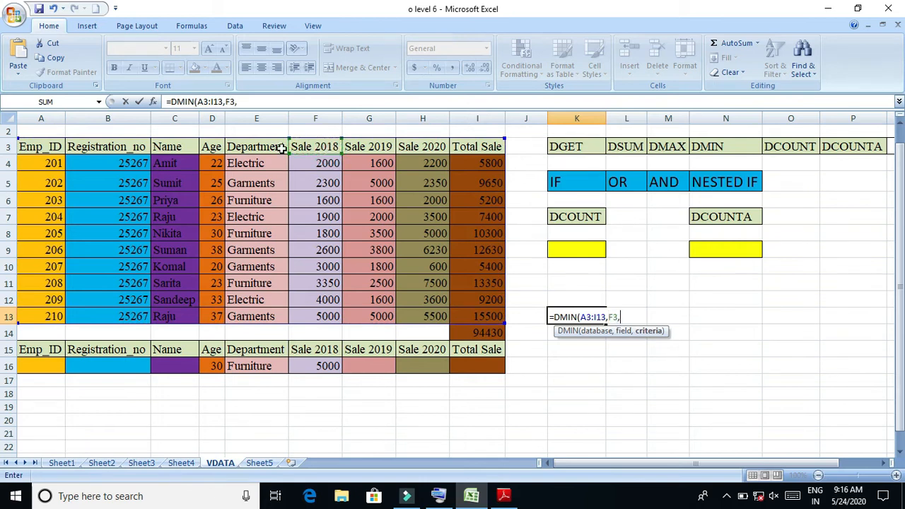
{"action": "left_click_drag", "start_coordinate": [186, 350], "coordinate": [187, 363]}
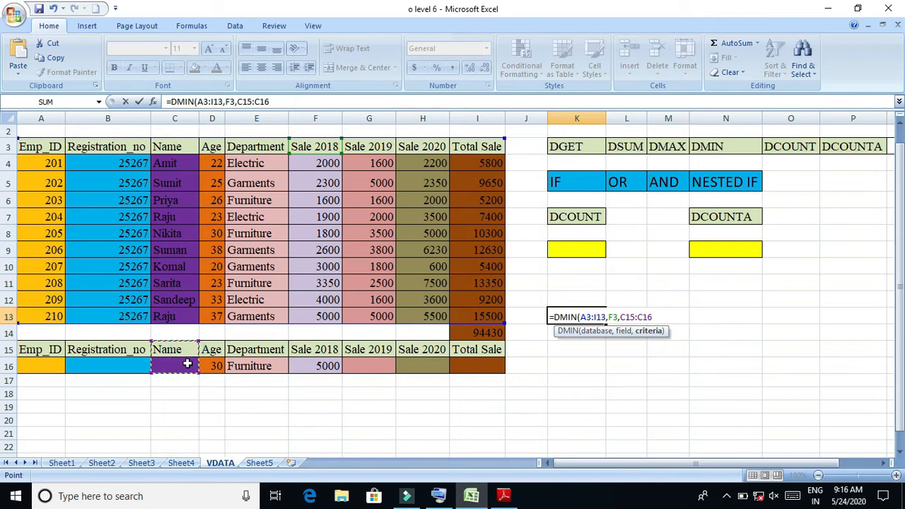
{"action": "type", "text": ")"}
{"action": "key", "text": "Return"}
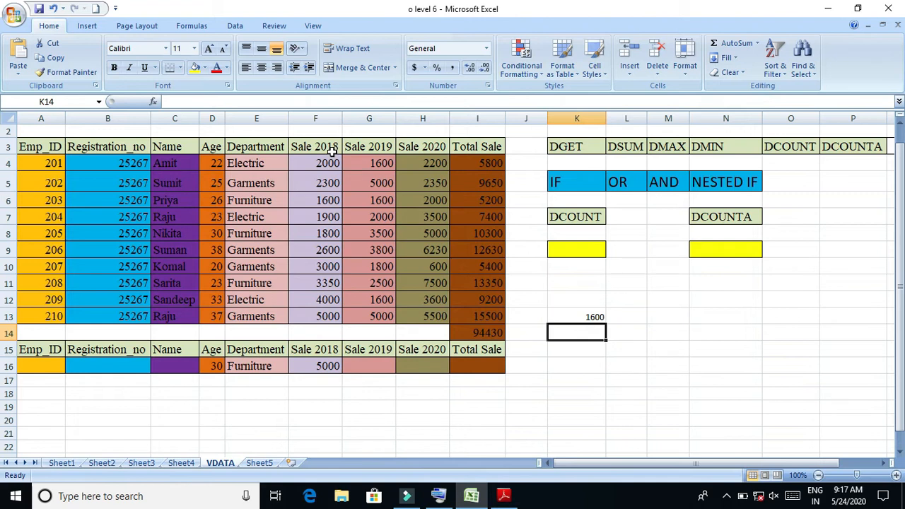
Enter the first name shared by employees 204 and 210 as the Name criterion in C16.
{"action": "left_click", "coordinate": [325, 201]}
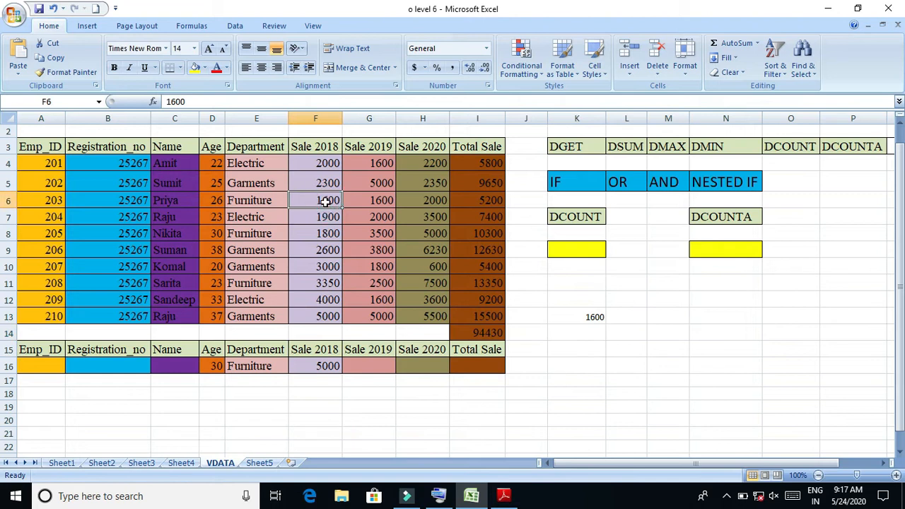
{"action": "left_click", "coordinate": [185, 366]}
{"action": "type", "text": "raju"}
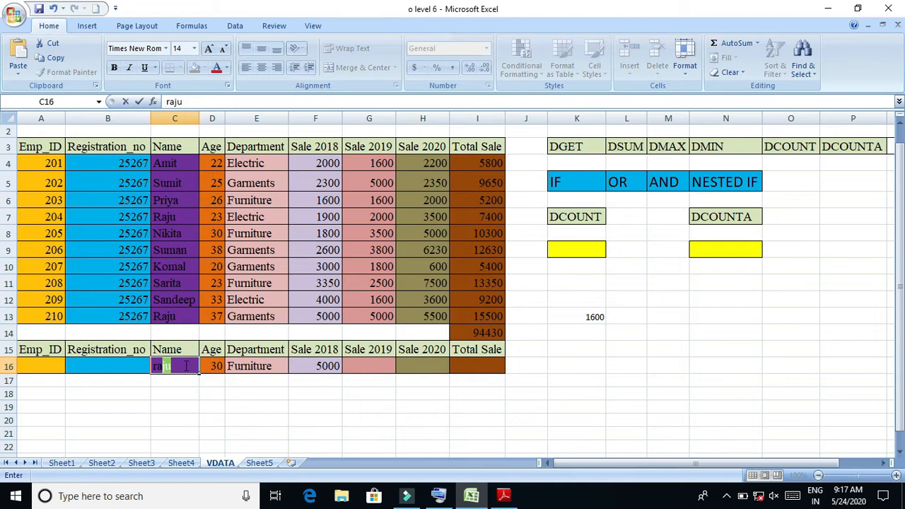
{"action": "key", "text": "Return"}
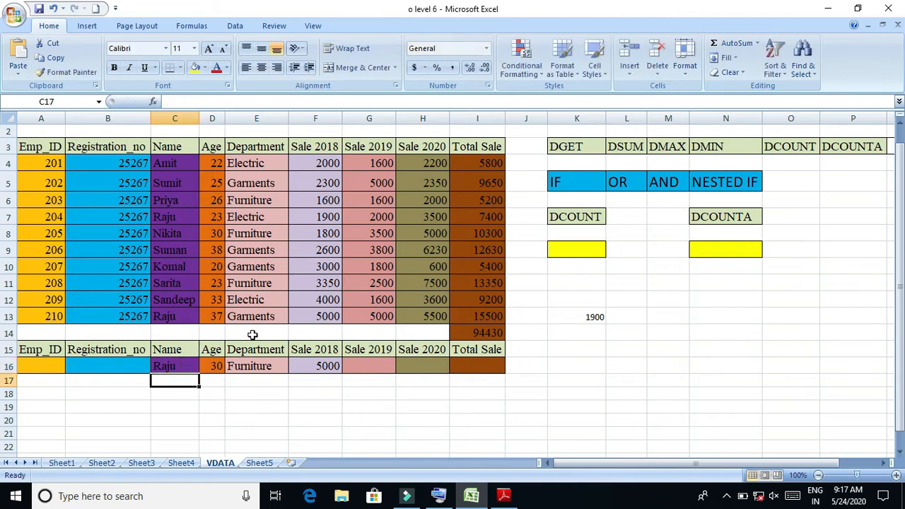
Compare the Sale 2018 values in F13, F7, F6 and F8 with the DMIN result in K13.
{"action": "left_click", "coordinate": [331, 316]}
{"action": "left_click", "coordinate": [329, 220]}
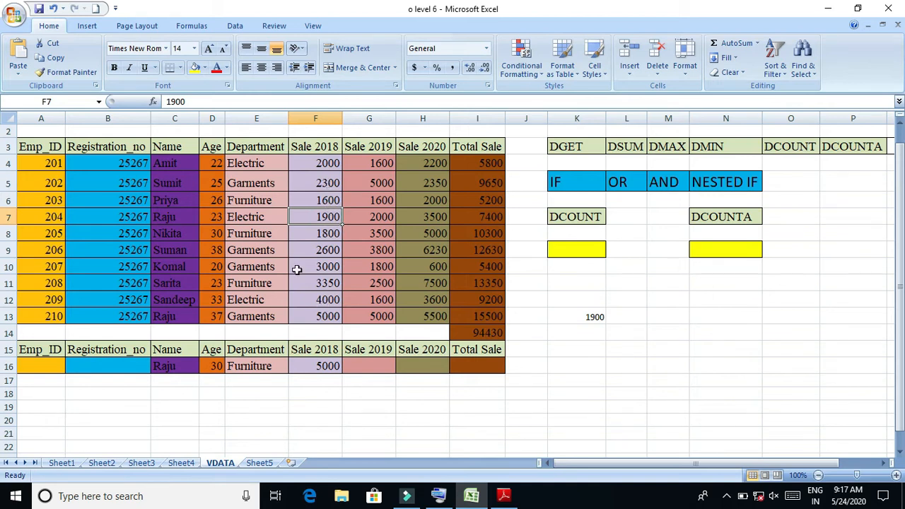
{"action": "left_click", "coordinate": [329, 200]}
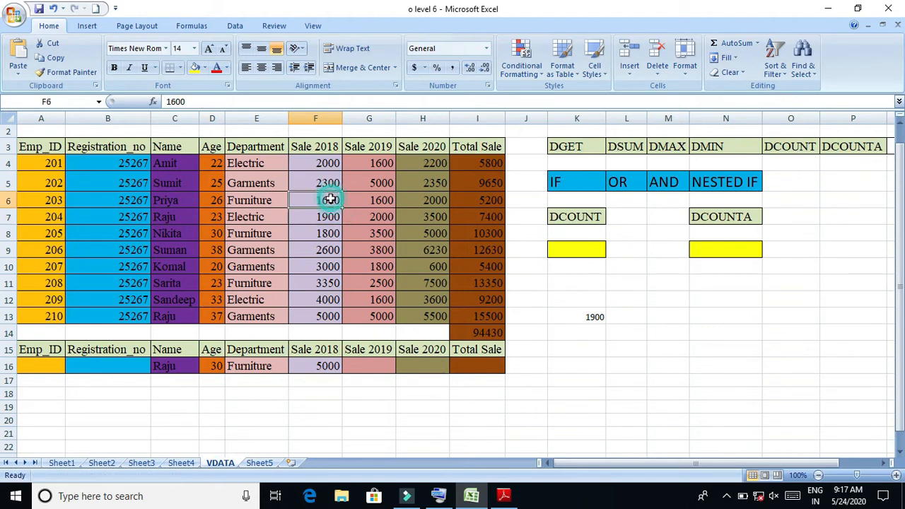
{"action": "left_click", "coordinate": [319, 233]}
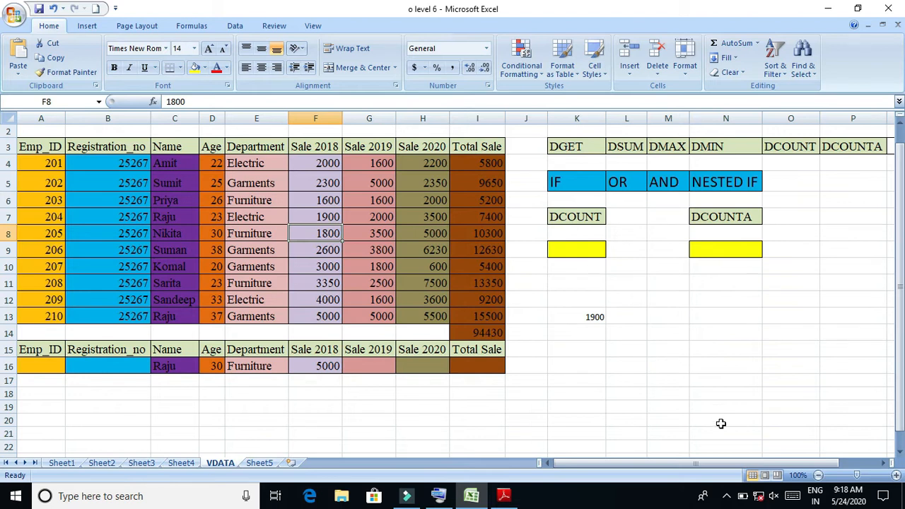
{"action": "left_click", "coordinate": [727, 497]}
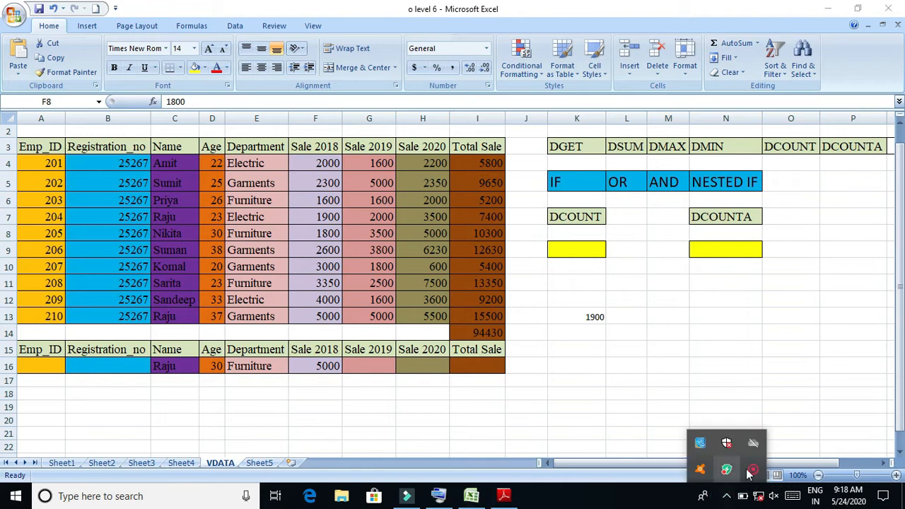
{"action": "left_click", "coordinate": [752, 470]}
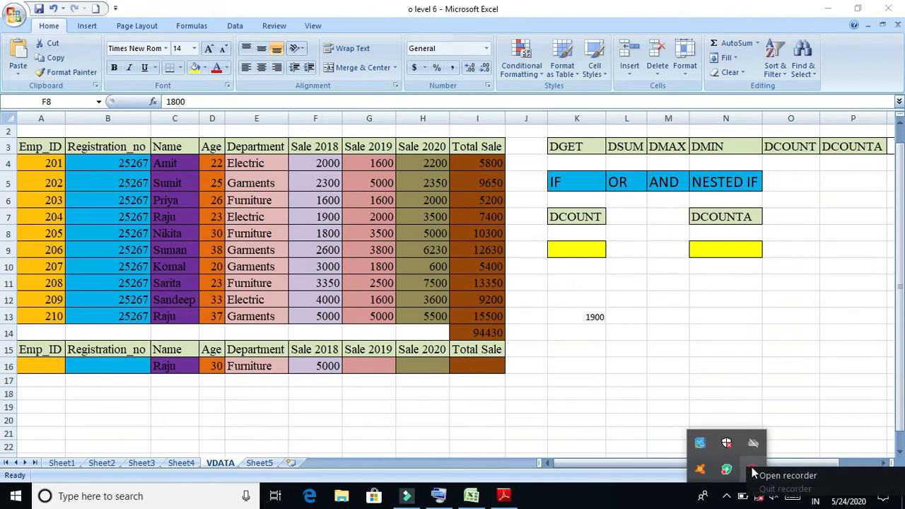
{"action": "left_click", "coordinate": [763, 476]}
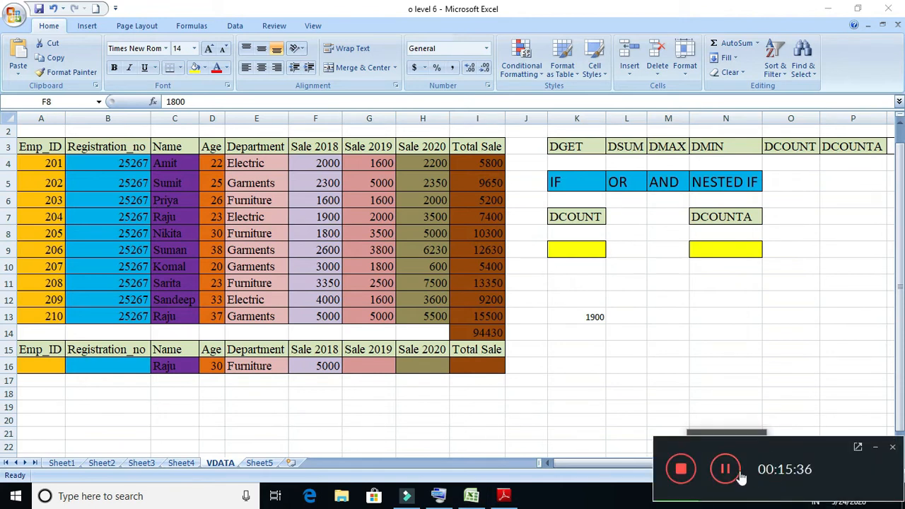
{"action": "left_click", "coordinate": [680, 468]}
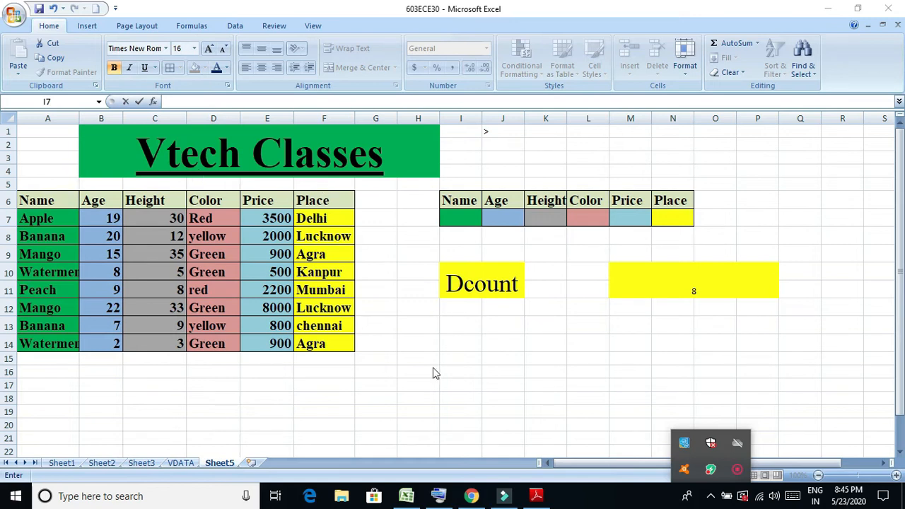
{"action": "left_click", "coordinate": [739, 473]}
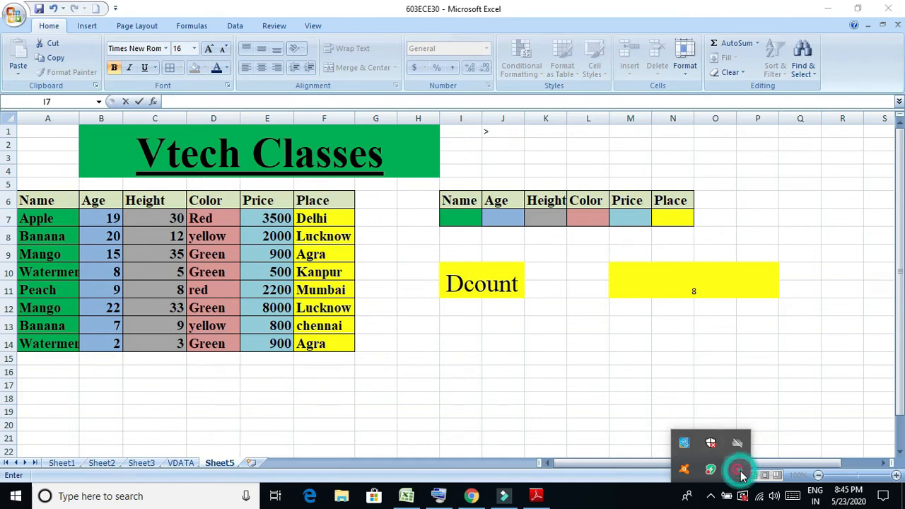
{"action": "left_click", "coordinate": [751, 479]}
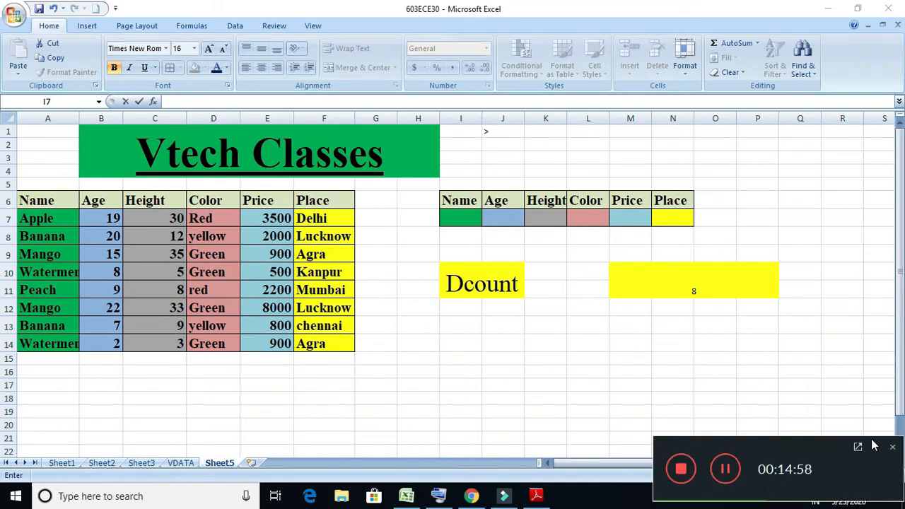
{"action": "left_click", "coordinate": [874, 447]}
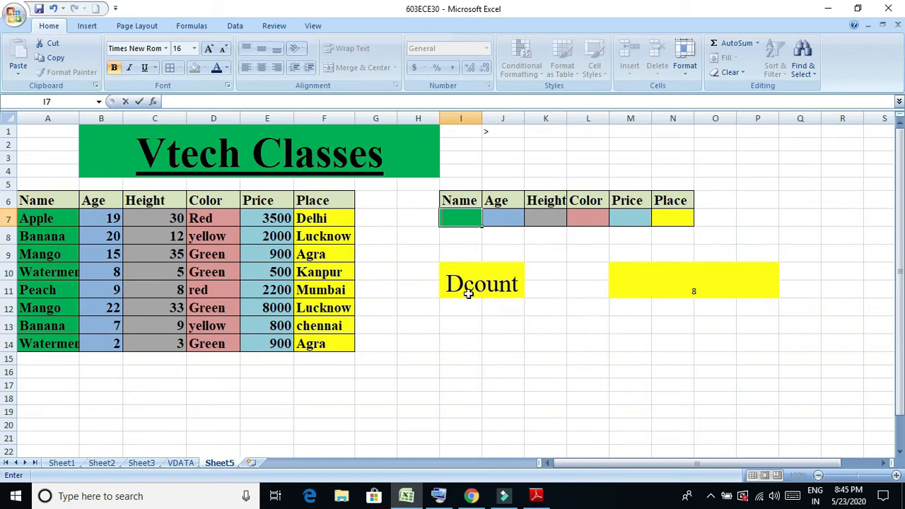
Clear the yellow result cell M10 beside the Dcount label and start a DCOUNT formula in it.
{"action": "left_click", "coordinate": [725, 289]}
{"action": "key", "text": "Delete"}
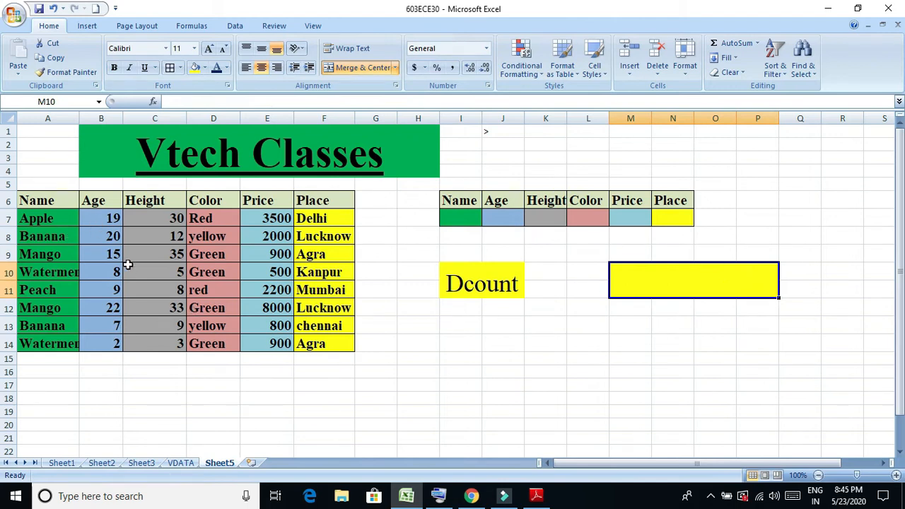
{"action": "left_click_drag", "start_coordinate": [38, 205], "coordinate": [306, 212]}
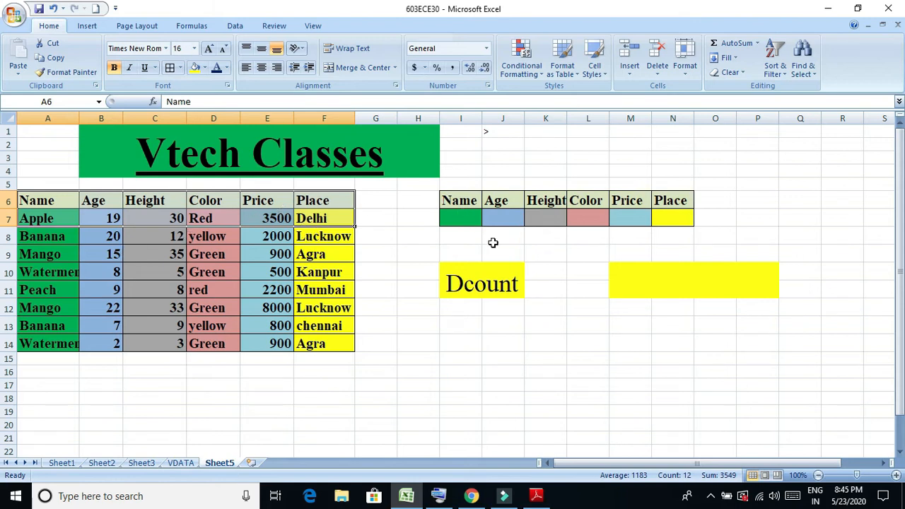
{"action": "left_click", "coordinate": [490, 283]}
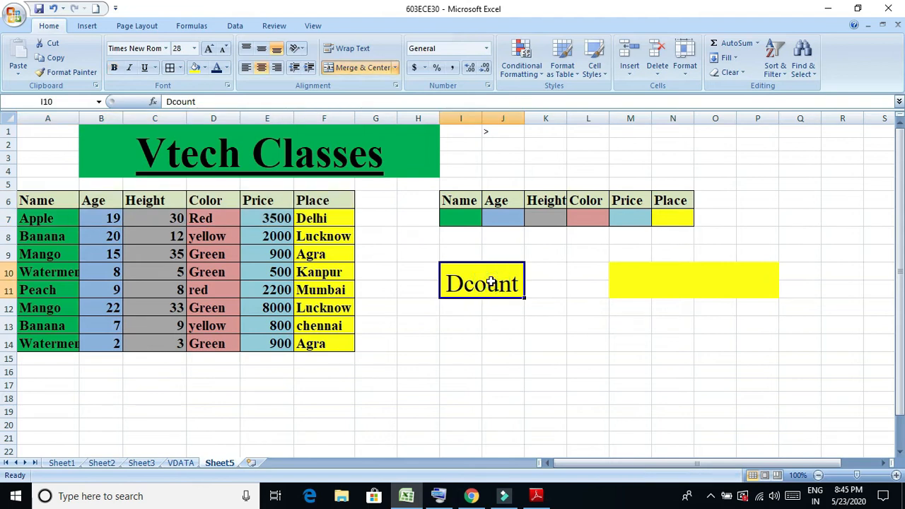
{"action": "left_click", "coordinate": [621, 283]}
{"action": "type", "text": "="}
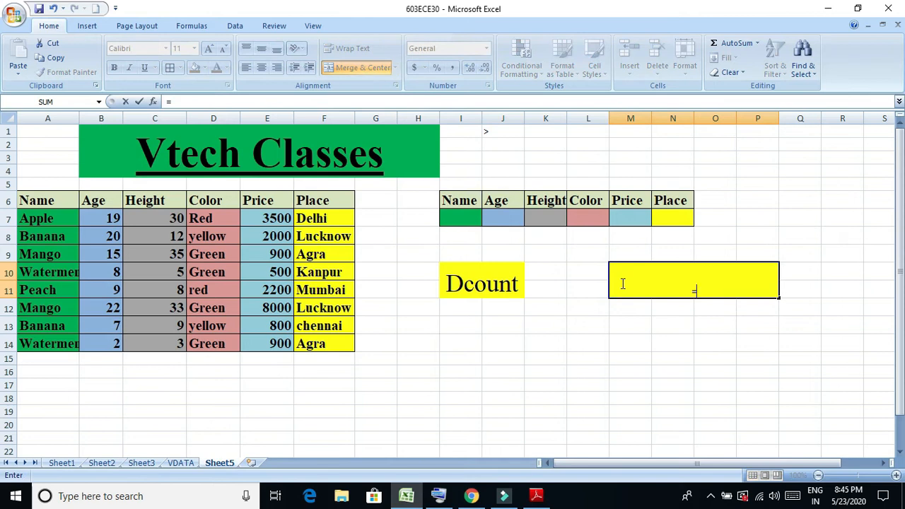
{"action": "type", "text": "dc"}
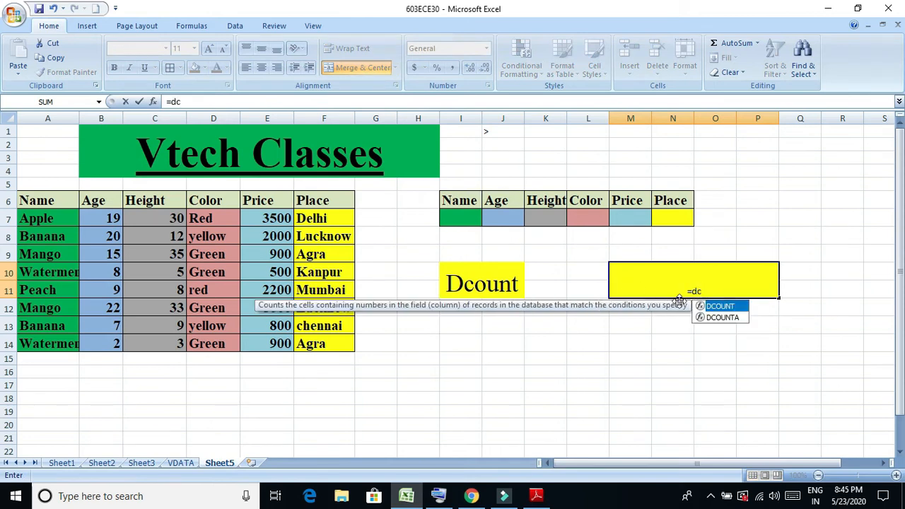
{"action": "double_click", "coordinate": [718, 307]}
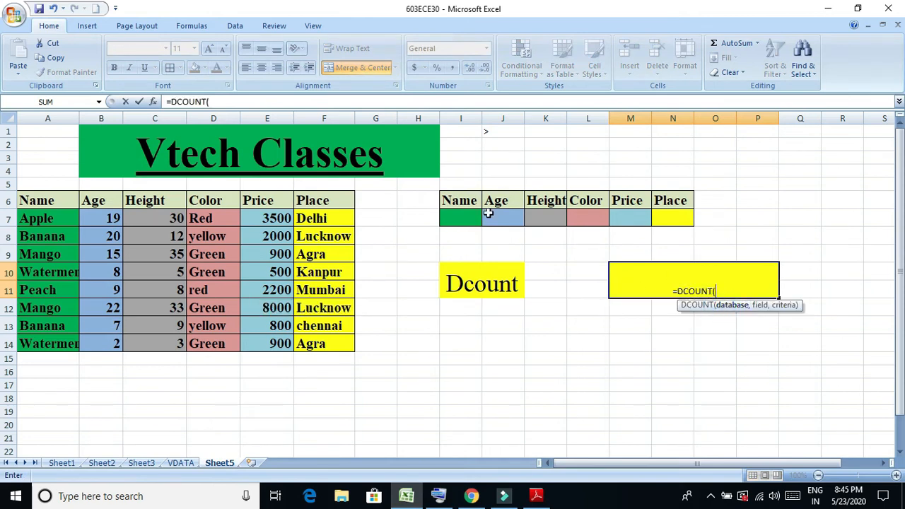
Complete the DCOUNT formula in M10 with database A6:F14, field E6 (Price) and the Price criteria M6:M7.
{"action": "left_click_drag", "start_coordinate": [33, 201], "coordinate": [309, 344]}
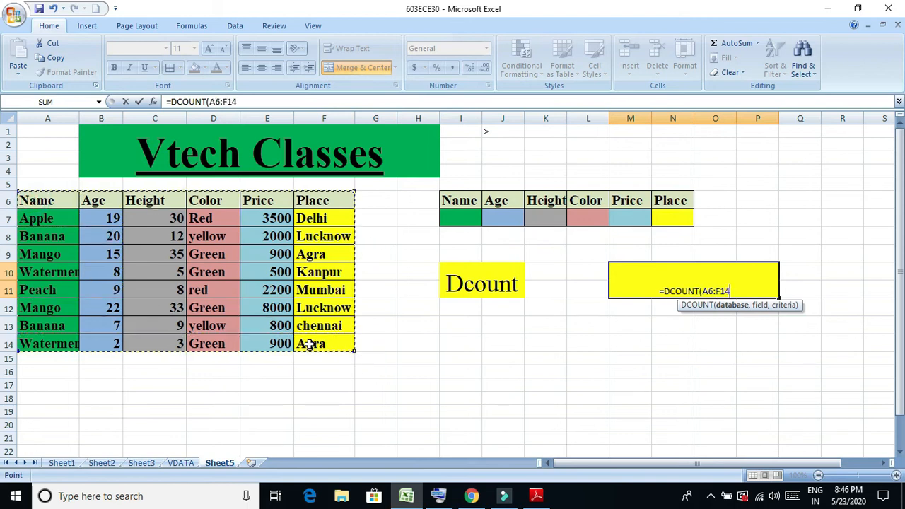
{"action": "type", "text": ","}
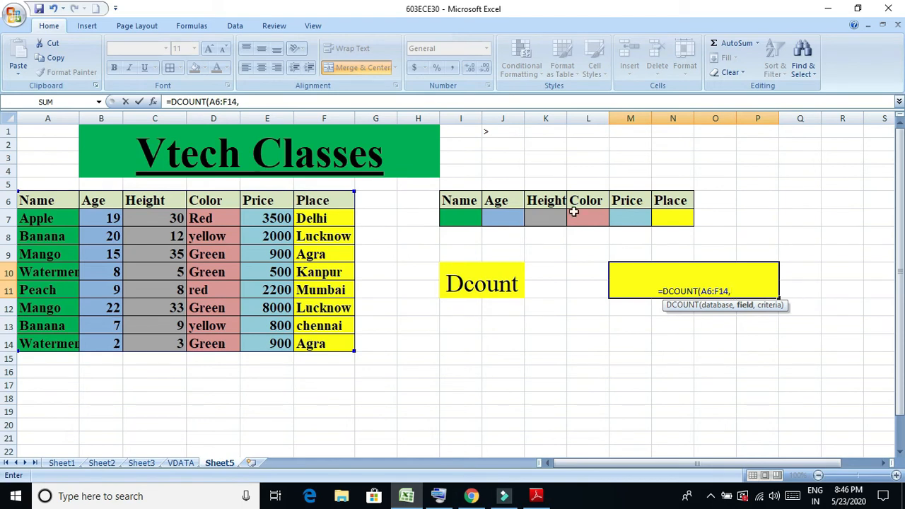
{"action": "left_click", "coordinate": [625, 207]}
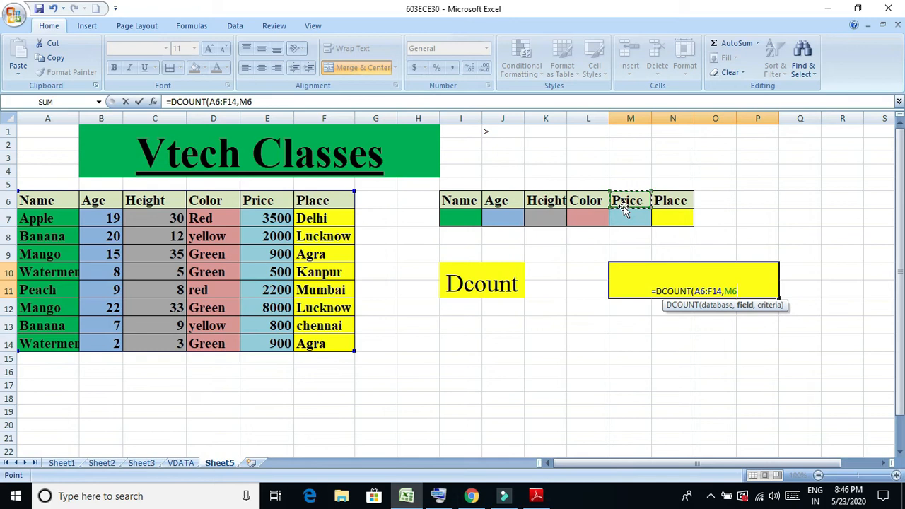
{"action": "left_click", "coordinate": [262, 201]}
{"action": "type", "text": ","}
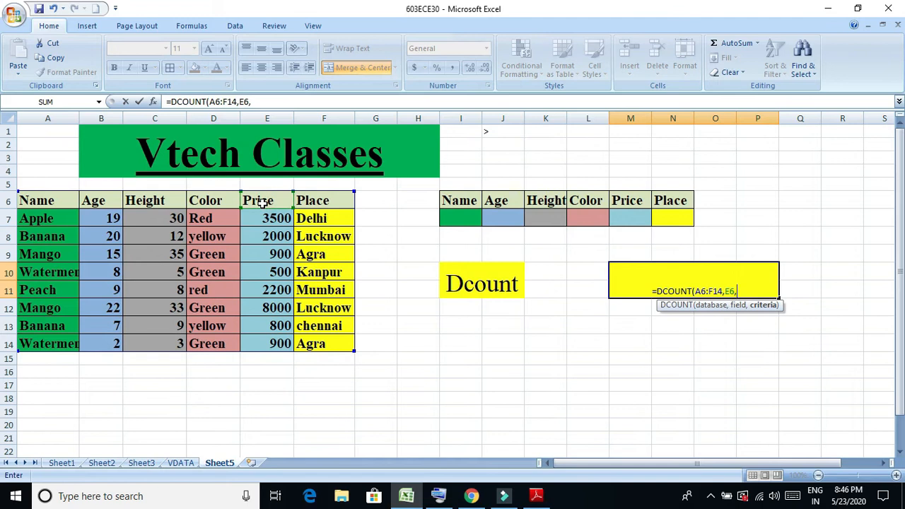
{"action": "left_click_drag", "start_coordinate": [626, 198], "coordinate": [627, 212]}
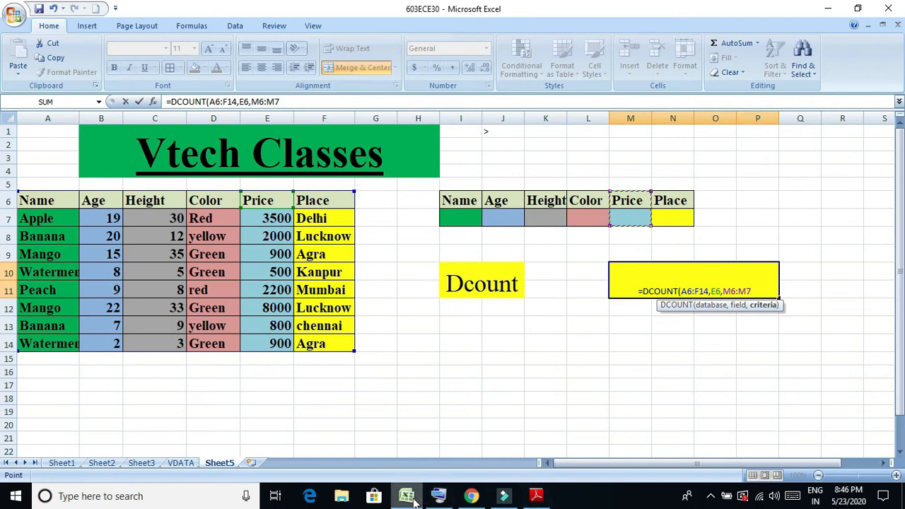
{"action": "left_click", "coordinate": [439, 496]}
{"action": "left_click", "coordinate": [47, 118]}
{"action": "left_click", "coordinate": [373, 55]}
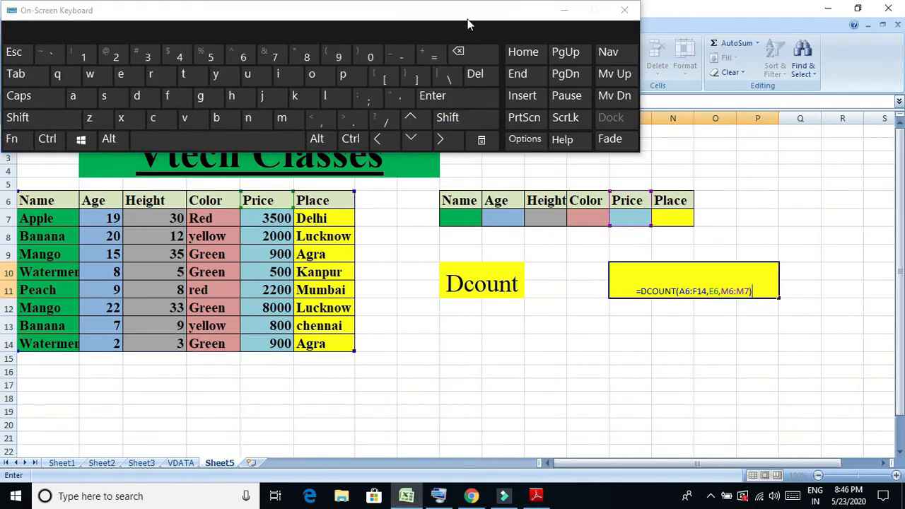
{"action": "left_click", "coordinate": [561, 11]}
{"action": "key", "text": "Return"}
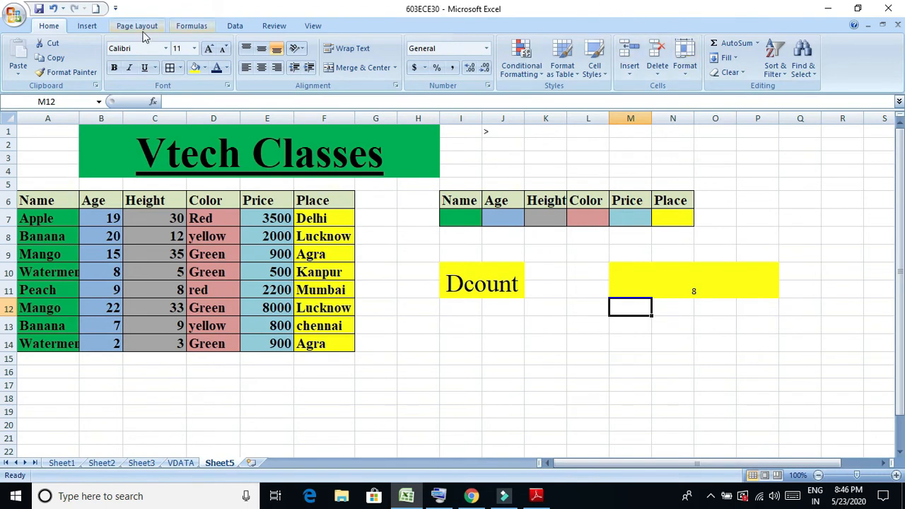
Count the Price entries from E7 to E14 one by one to check the DCOUNT result.
{"action": "left_click", "coordinate": [272, 220]}
{"action": "left_click", "coordinate": [272, 235]}
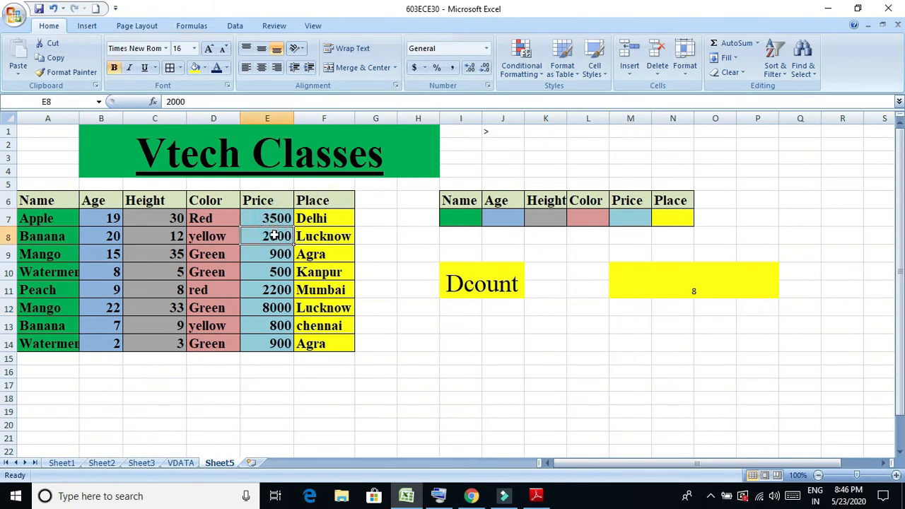
{"action": "left_click", "coordinate": [277, 253]}
{"action": "left_click", "coordinate": [279, 271]}
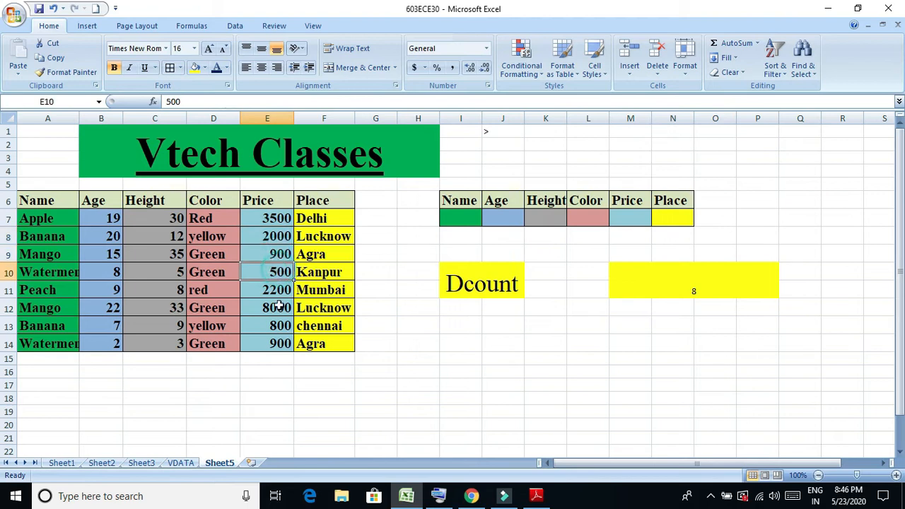
{"action": "left_click", "coordinate": [283, 294]}
{"action": "left_click", "coordinate": [282, 308]}
{"action": "left_click", "coordinate": [282, 327]}
{"action": "left_click", "coordinate": [282, 344]}
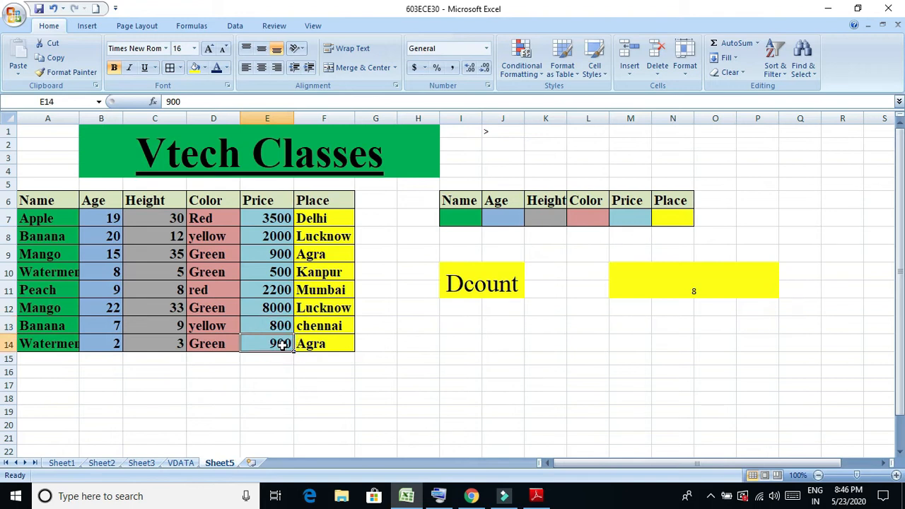
Enlarge the font of the DCOUNT result in M10 to 36 points.
{"action": "left_click", "coordinate": [695, 291]}
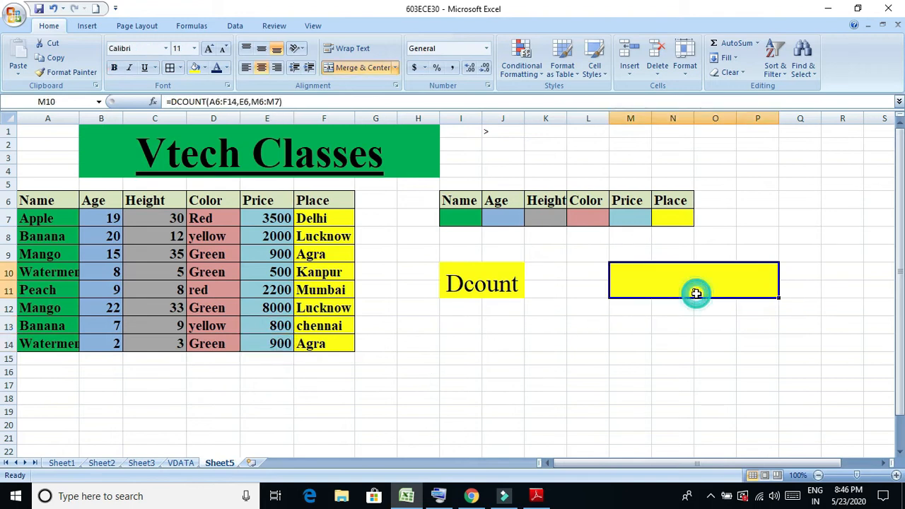
{"action": "left_click", "coordinate": [208, 48]}
{"action": "left_click", "coordinate": [207, 48]}
{"action": "left_click", "coordinate": [208, 48]}
{"action": "left_click", "coordinate": [207, 48]}
{"action": "left_click", "coordinate": [208, 48]}
{"action": "left_click", "coordinate": [207, 48]}
{"action": "left_click", "coordinate": [208, 48]}
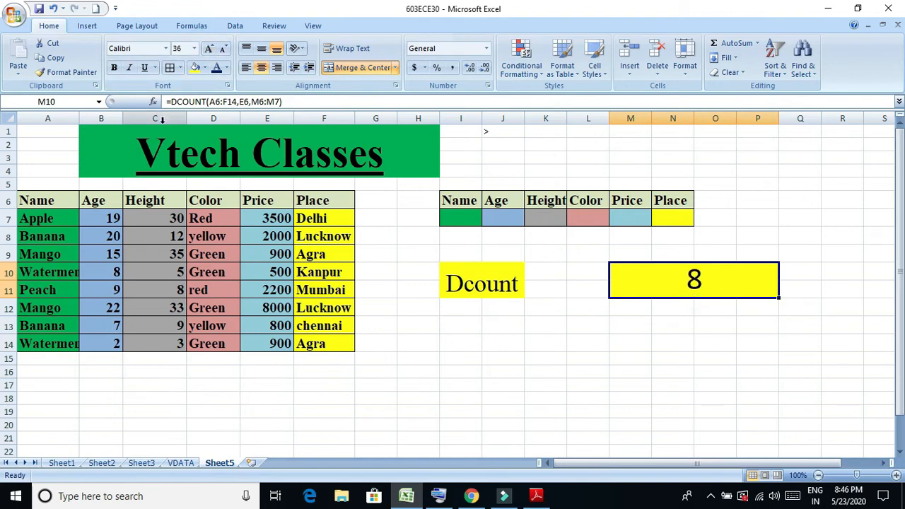
{"action": "left_click", "coordinate": [533, 381]}
{"action": "left_click", "coordinate": [691, 287]}
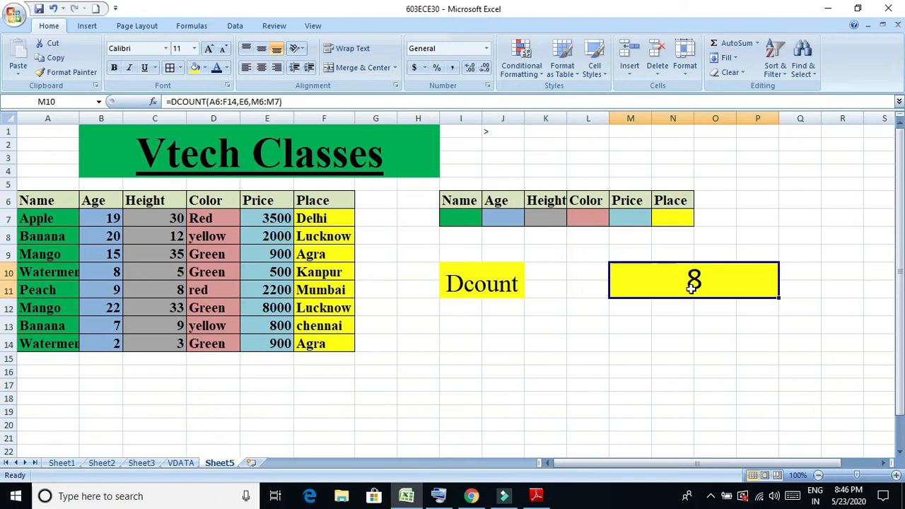
Enter >500 as the Price criterion in M7.
{"action": "left_click", "coordinate": [636, 220]}
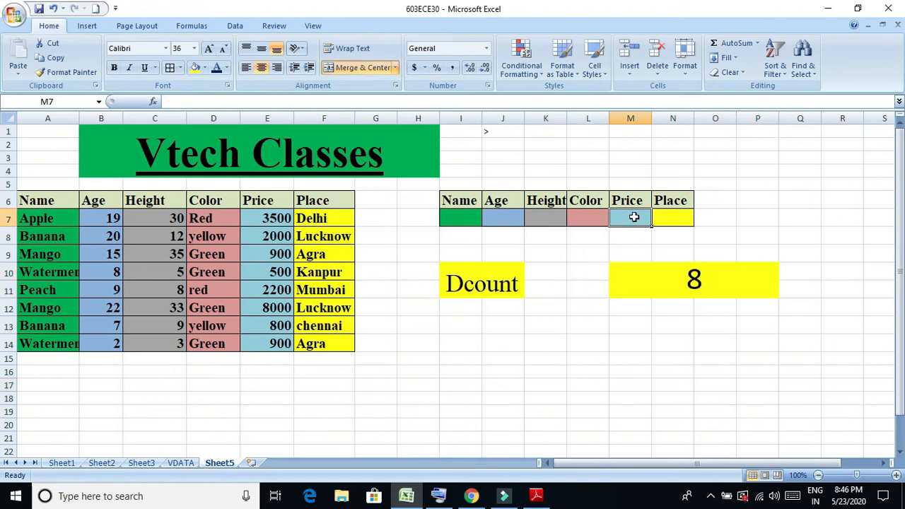
{"action": "type", "text": ">"}
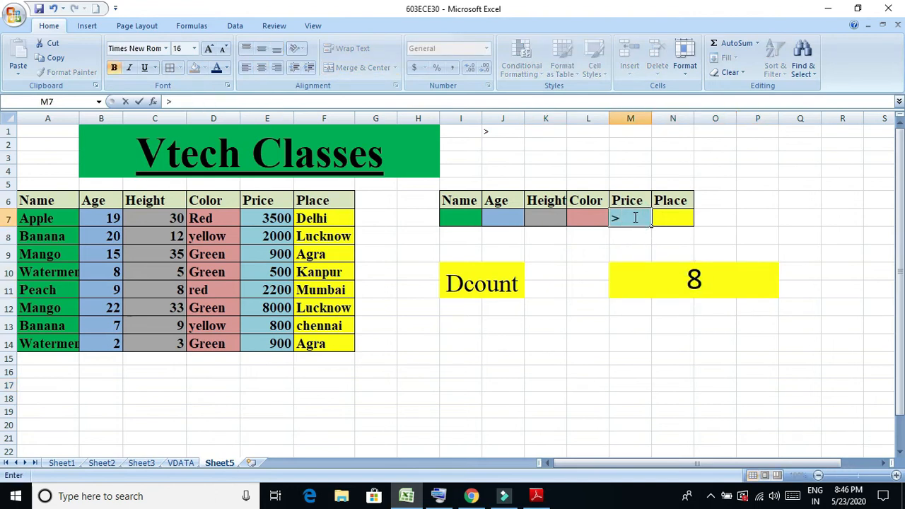
{"action": "type", "text": "500"}
{"action": "left_click", "coordinate": [605, 325]}
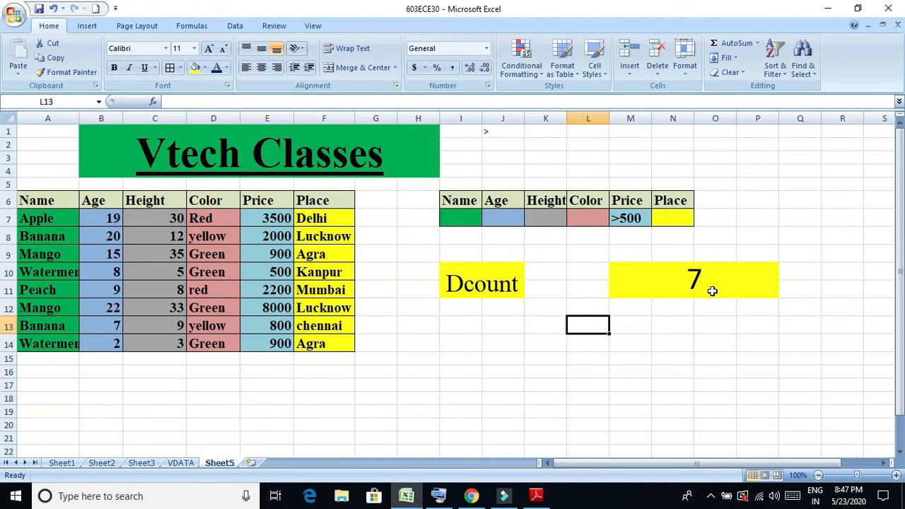
Change the Price criterion in M7 to >900 and check the matching prices in column E.
{"action": "left_click", "coordinate": [617, 217]}
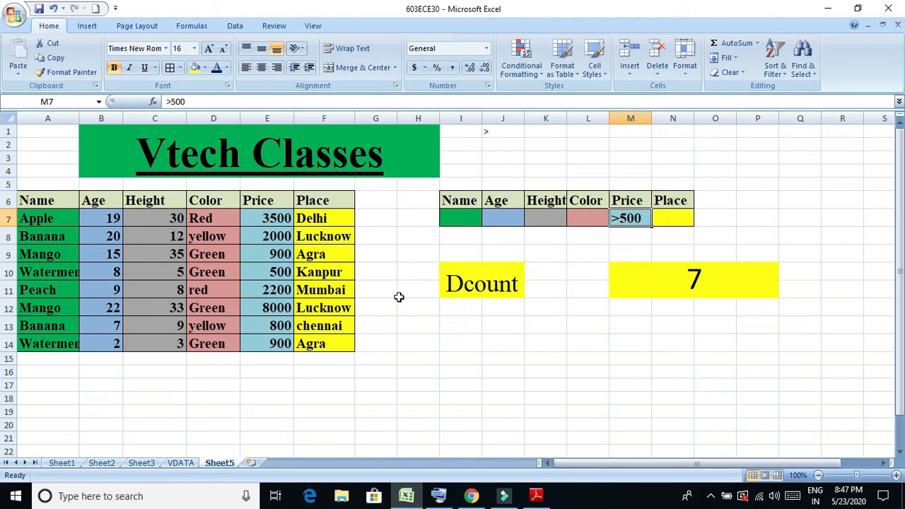
{"action": "left_click", "coordinate": [258, 274]}
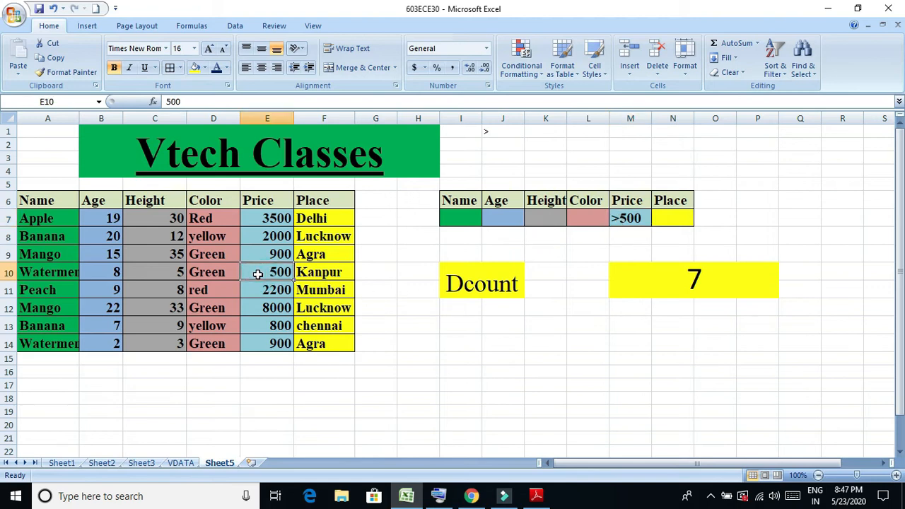
{"action": "left_click", "coordinate": [624, 217]}
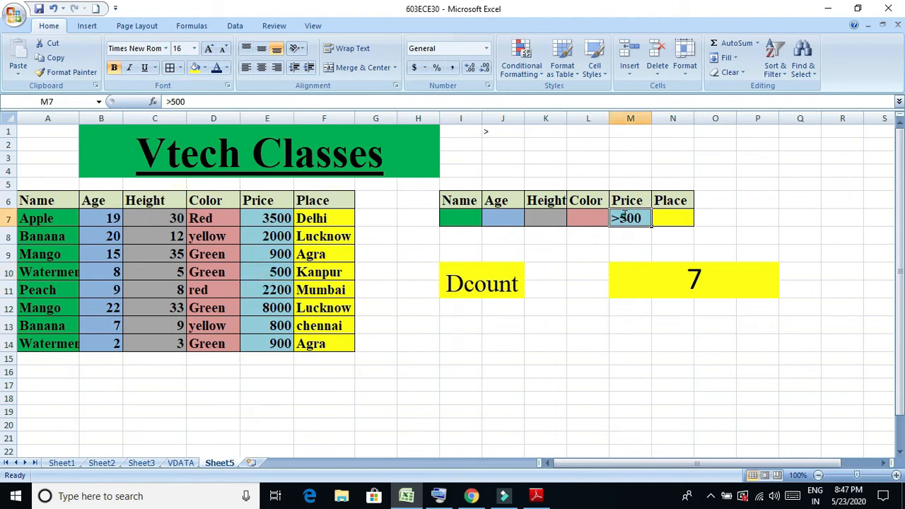
{"action": "double_click", "coordinate": [623, 216]}
{"action": "key", "text": "BackSpace"}
{"action": "type", "text": "9"}
{"action": "key", "text": "Return"}
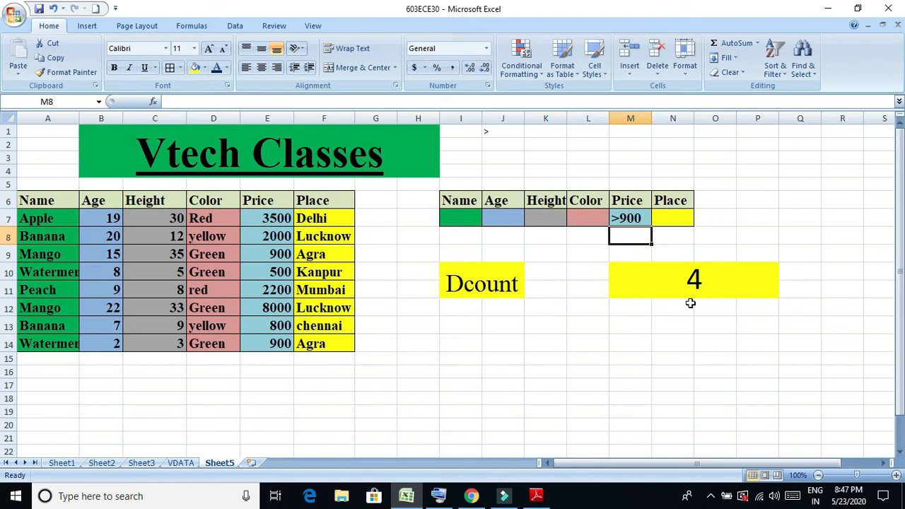
{"action": "left_click", "coordinate": [266, 215]}
{"action": "left_click", "coordinate": [268, 241]}
{"action": "left_click", "coordinate": [273, 293]}
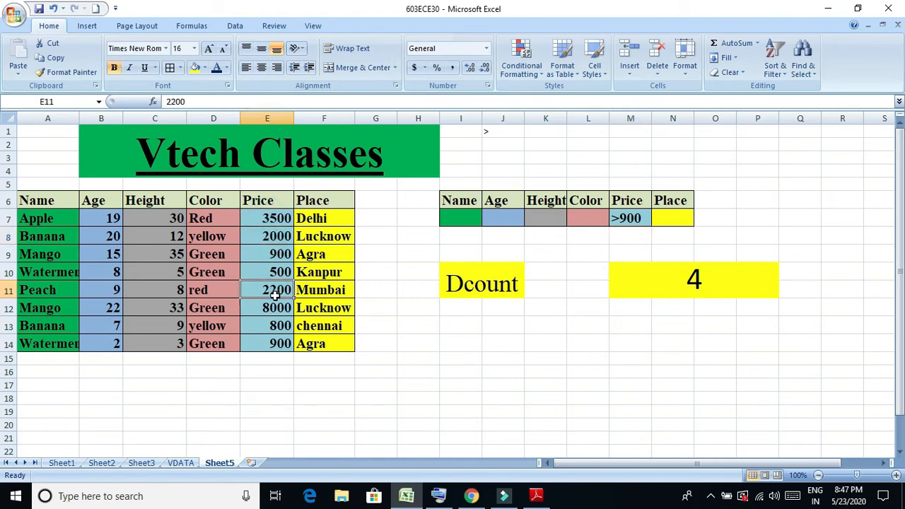
{"action": "left_click", "coordinate": [275, 313]}
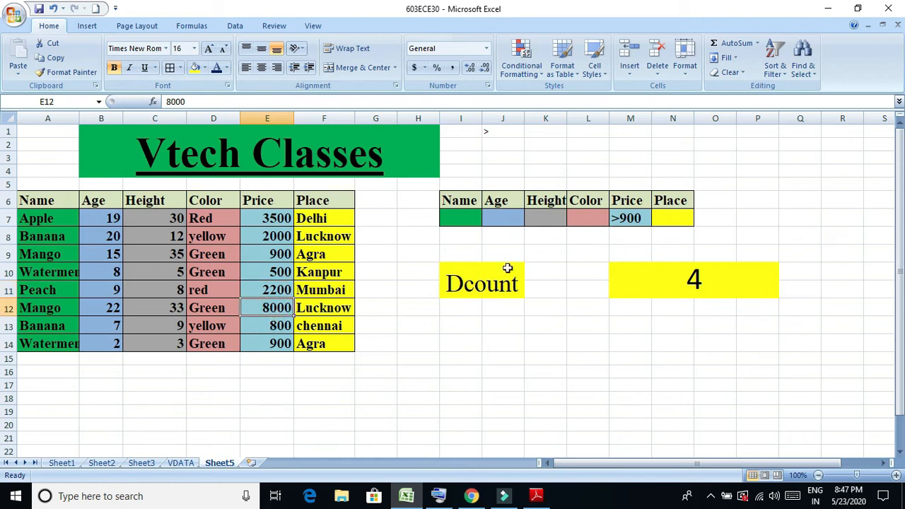
Enter >2000 as the Price criterion in M7 and check the matching prices in column E.
{"action": "left_click", "coordinate": [629, 221]}
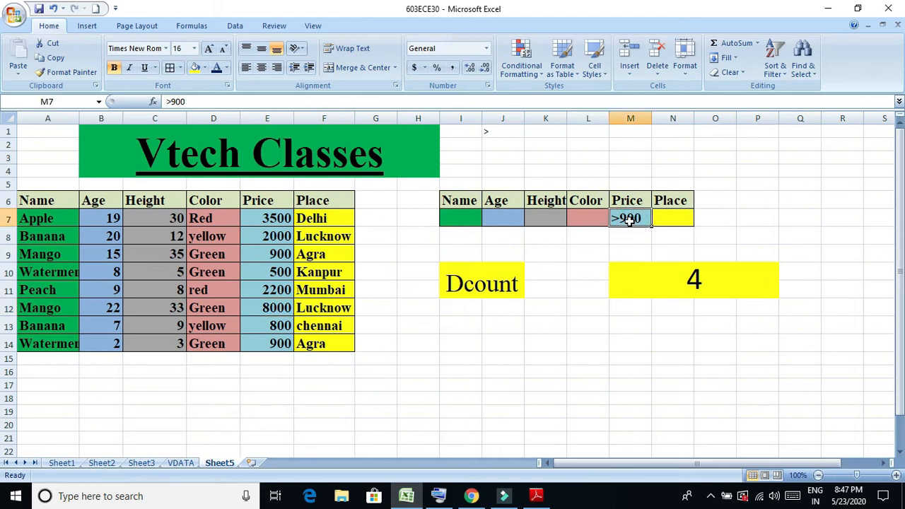
{"action": "type", "text": ">2000"}
{"action": "key", "text": "Return"}
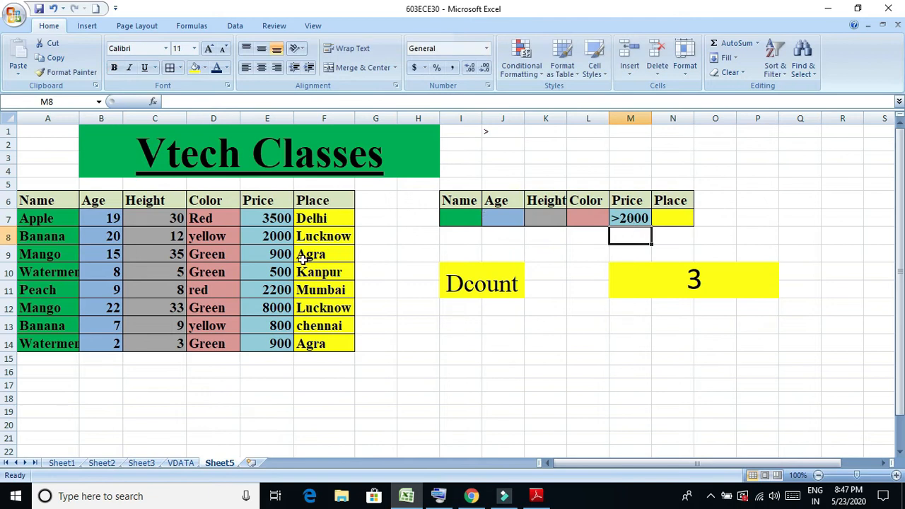
{"action": "left_click", "coordinate": [286, 285]}
{"action": "left_click", "coordinate": [282, 218]}
{"action": "left_click", "coordinate": [284, 311]}
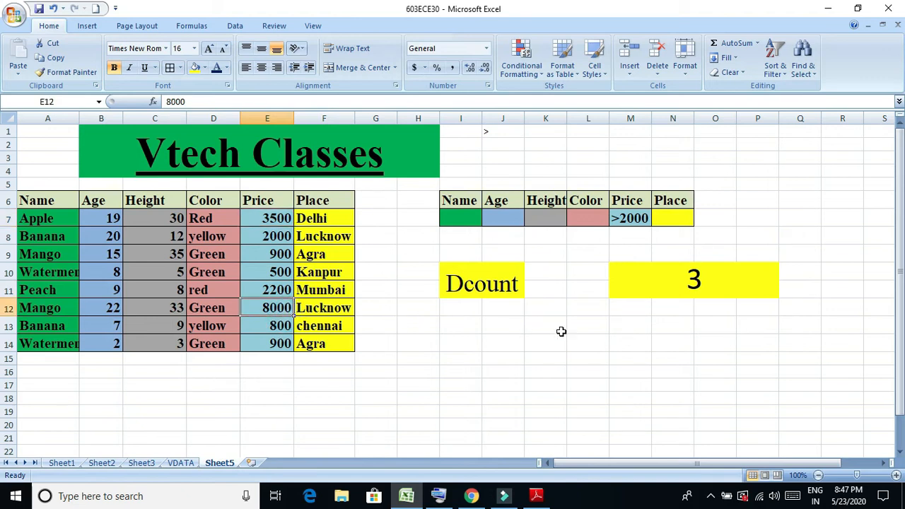
Clear the DCOUNT formula from M10 and the Price criterion from M7.
{"action": "left_click", "coordinate": [694, 282]}
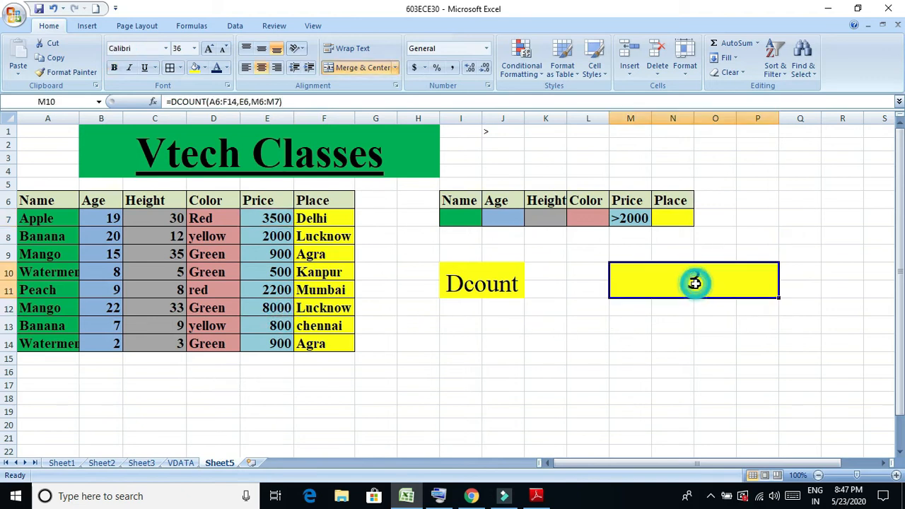
{"action": "key", "text": "Delete"}
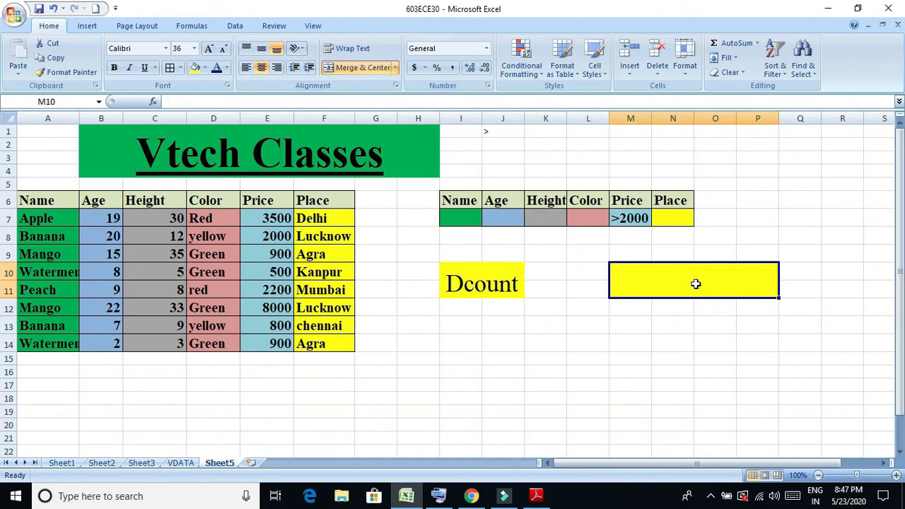
{"action": "left_click", "coordinate": [638, 219]}
{"action": "key", "text": "Delete"}
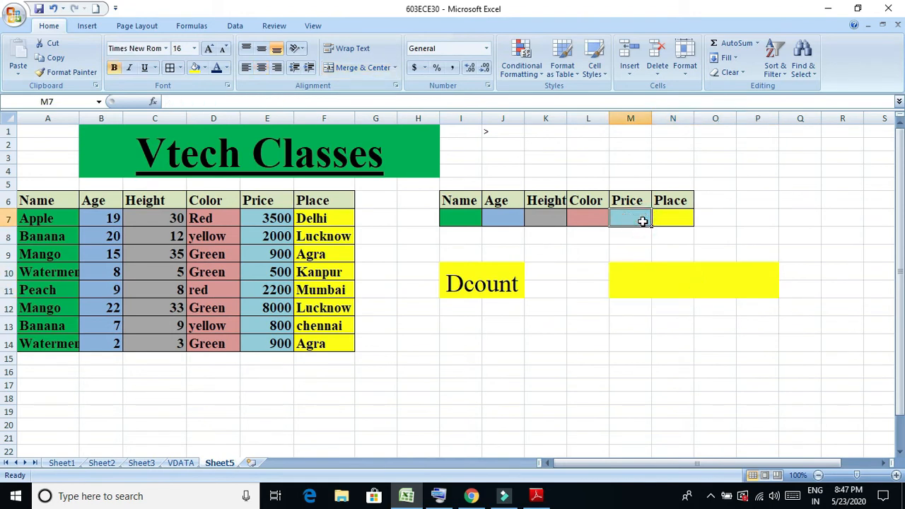
Enter >=9 as the Age criterion in J7.
{"action": "left_click", "coordinate": [519, 218]}
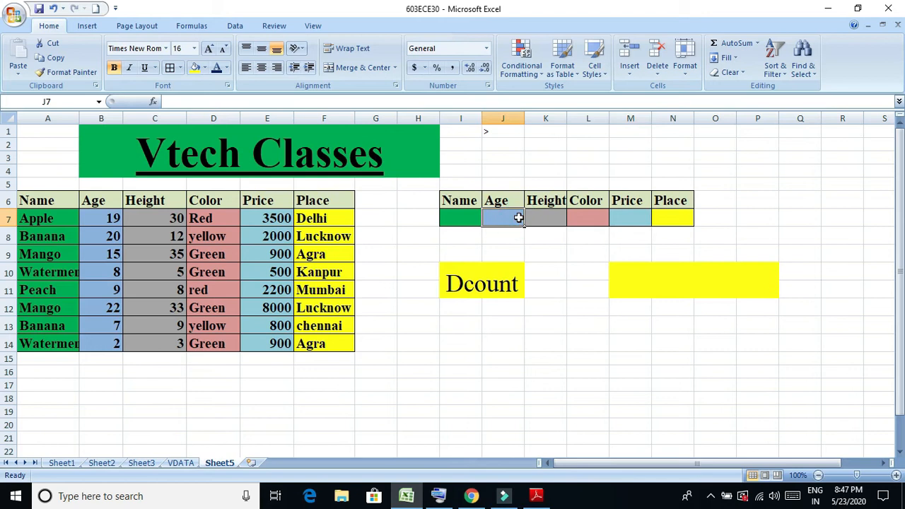
{"action": "type", "text": ">9"}
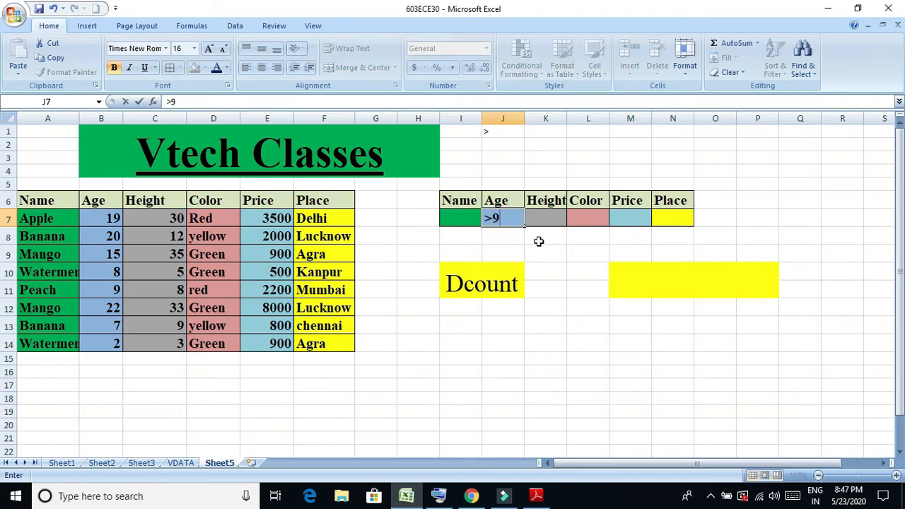
{"action": "left_click", "coordinate": [538, 241]}
{"action": "left_click", "coordinate": [635, 282]}
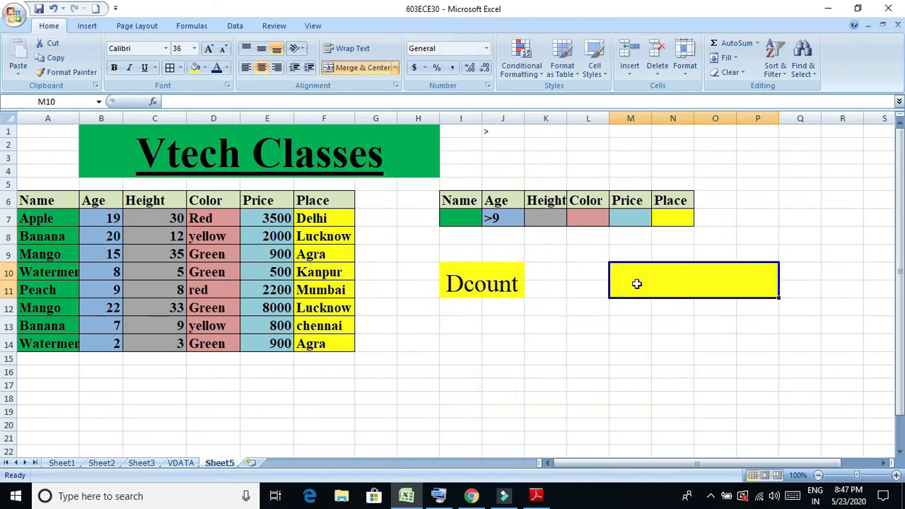
{"action": "double_click", "coordinate": [493, 218]}
{"action": "type", "text": "="}
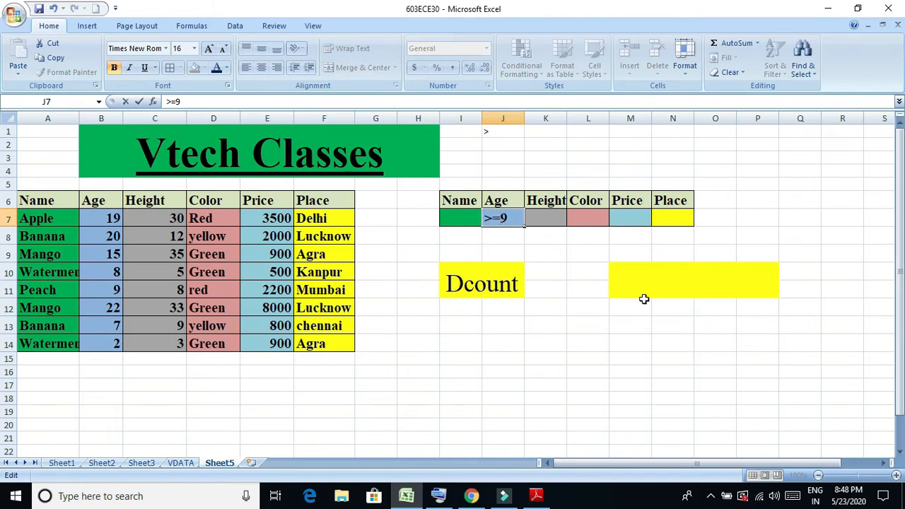
Start a DCOUNT formula in M10 with the fruit table A6:F14 as its database.
{"action": "left_click", "coordinate": [645, 277]}
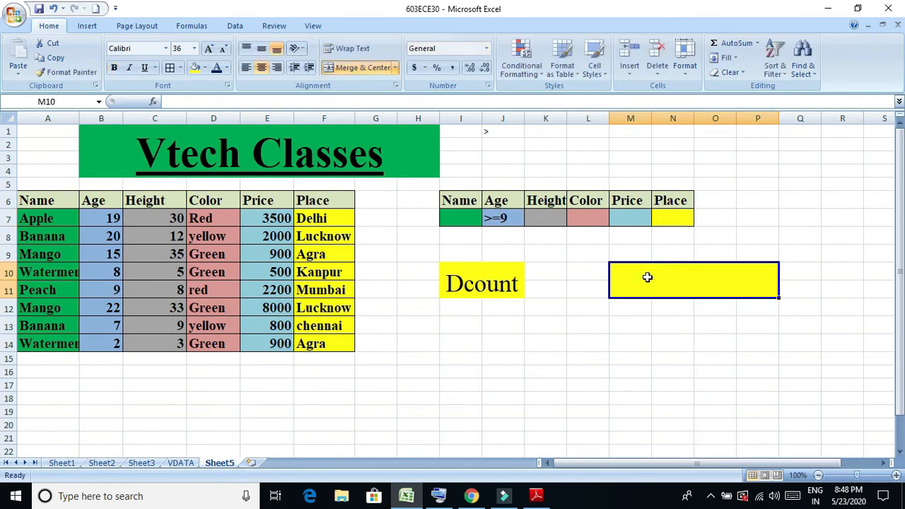
{"action": "type", "text": "=dc"}
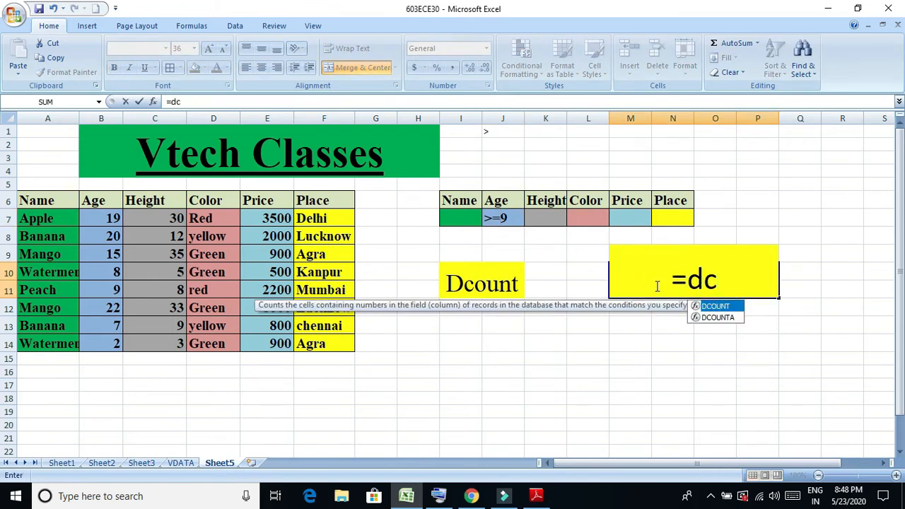
{"action": "double_click", "coordinate": [728, 309]}
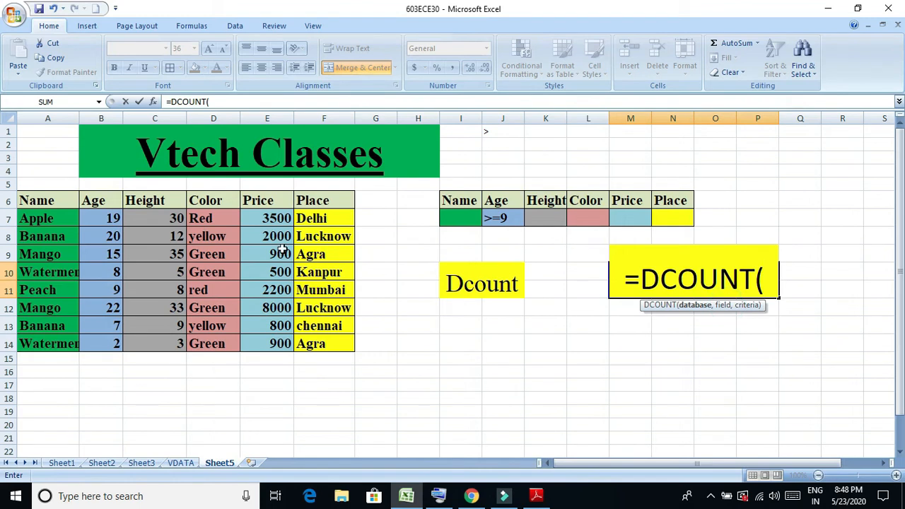
{"action": "left_click", "coordinate": [56, 205]}
{"action": "left_click_drag", "start_coordinate": [59, 211], "coordinate": [345, 344]}
{"action": "type", "text": ","}
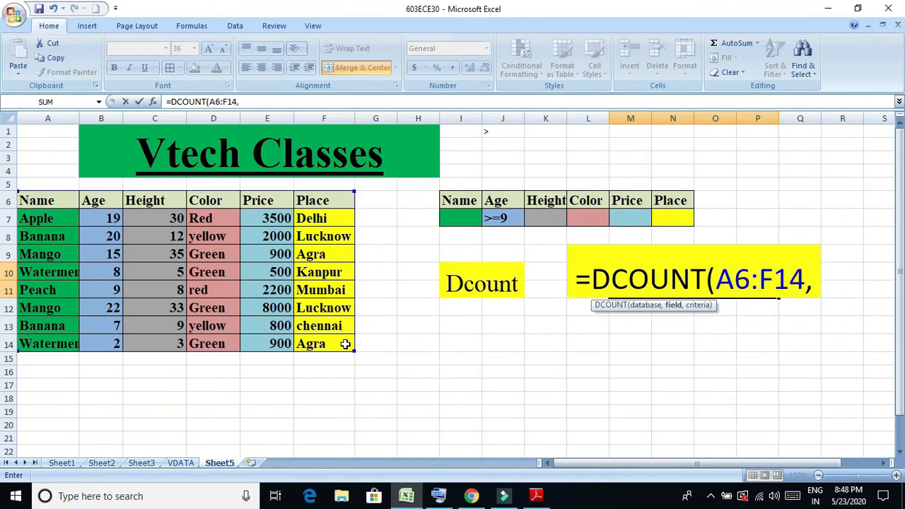
Complete the DCOUNT formula in M10 with field B6 (Age) and the Age criteria J6:J7.
{"action": "left_click", "coordinate": [97, 201]}
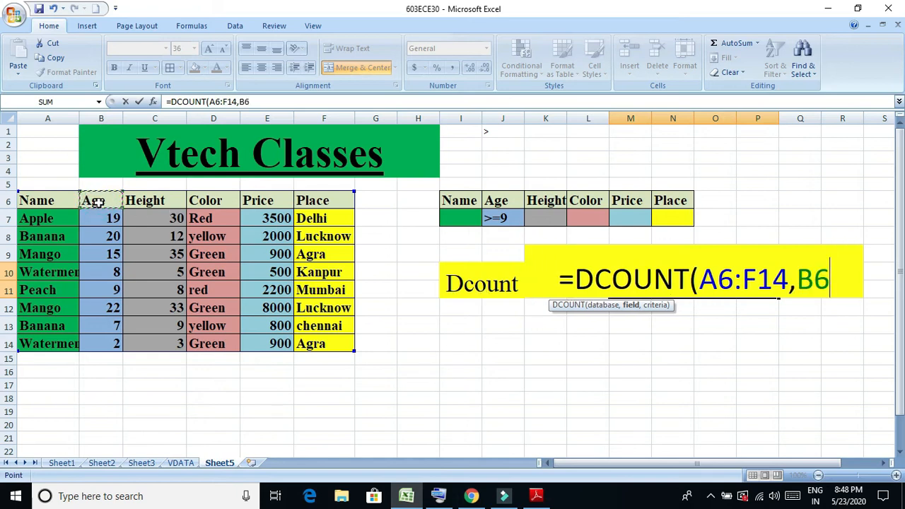
{"action": "type", "text": ","}
{"action": "left_click_drag", "start_coordinate": [495, 202], "coordinate": [496, 215]}
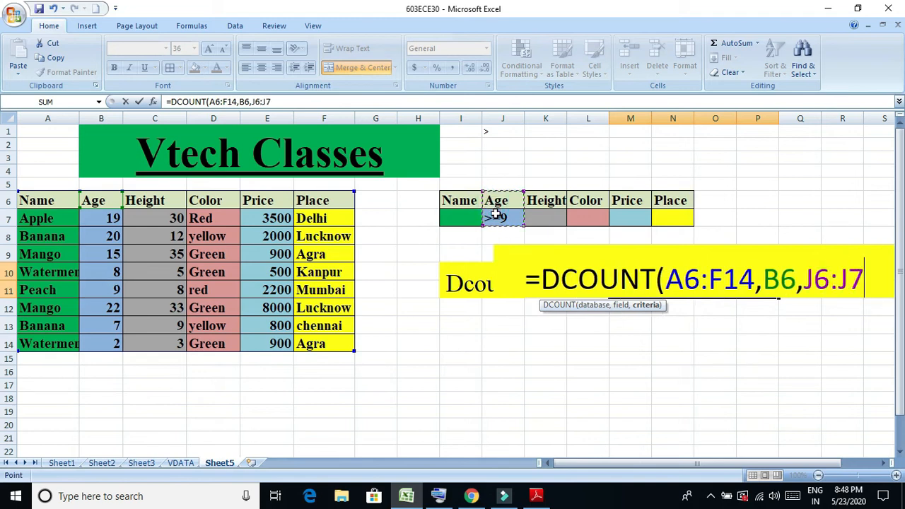
{"action": "left_click", "coordinate": [438, 495]}
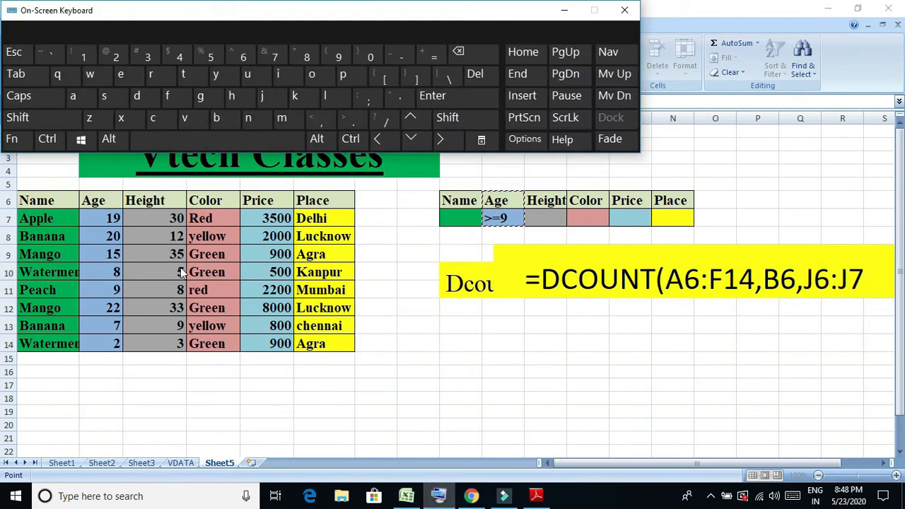
{"action": "left_click", "coordinate": [35, 119]}
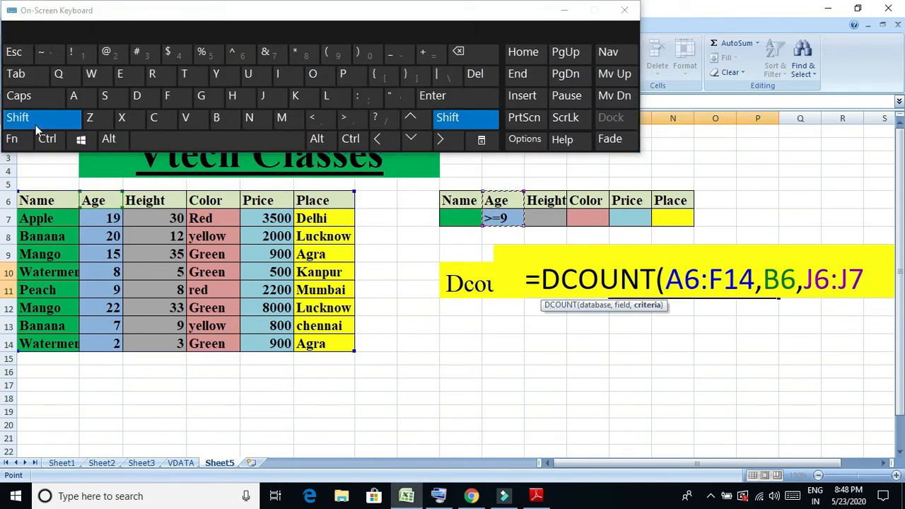
{"action": "left_click", "coordinate": [361, 56]}
{"action": "key", "text": "Return"}
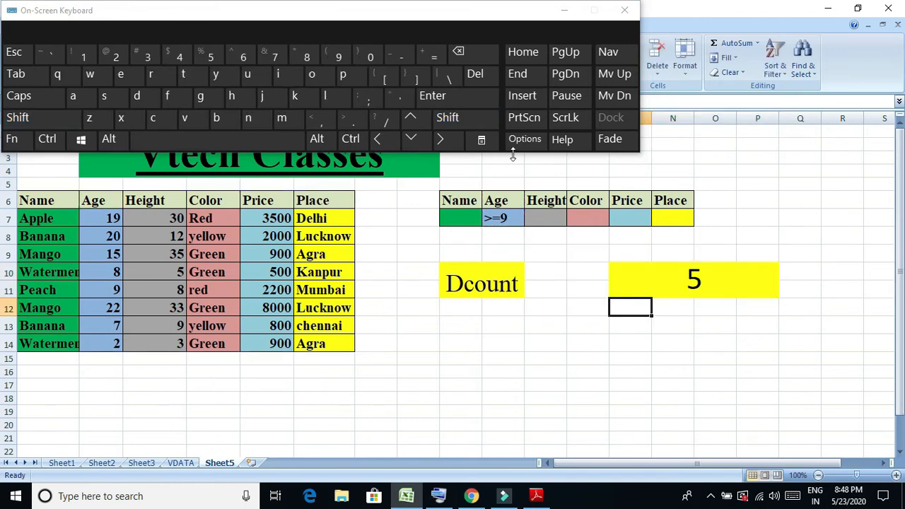
{"action": "left_click", "coordinate": [569, 12]}
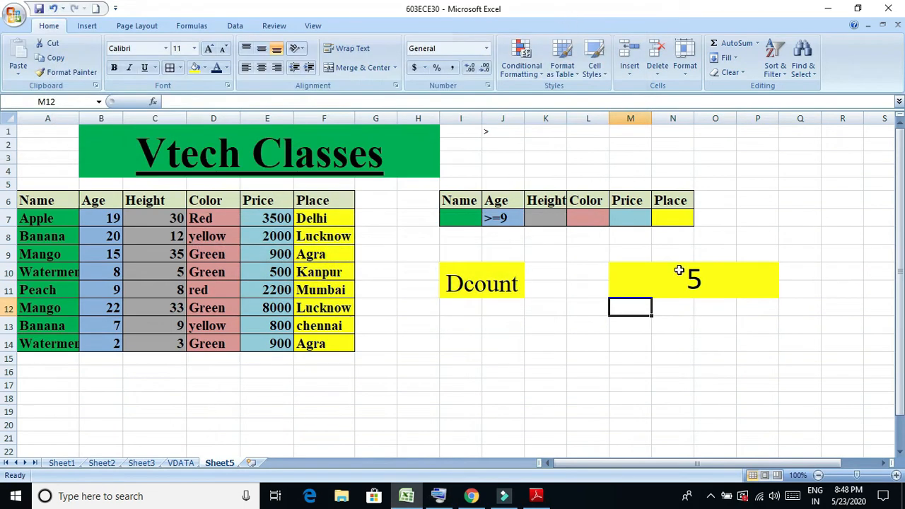
Check the DCOUNT result in M10 against the ages in column B that meet the >=9 criterion.
{"action": "left_click", "coordinate": [680, 273]}
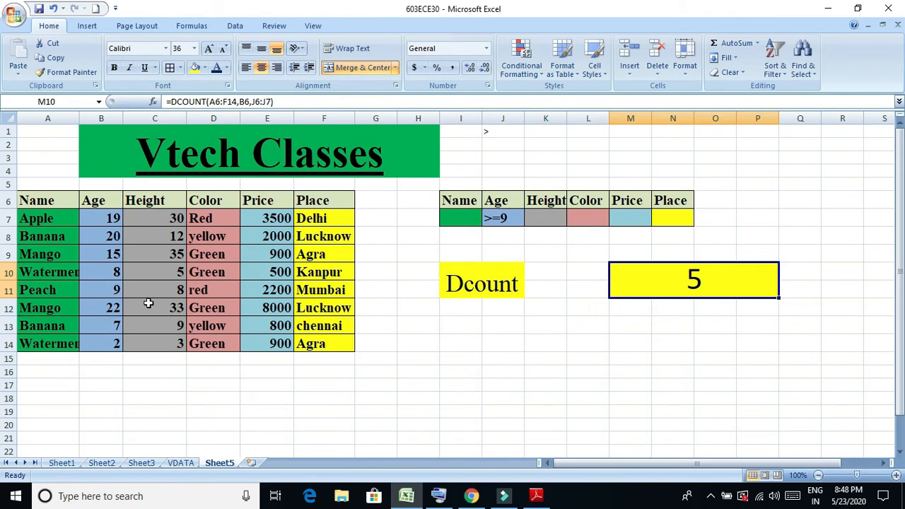
{"action": "left_click", "coordinate": [102, 290]}
{"action": "left_click", "coordinate": [108, 253]}
{"action": "left_click", "coordinate": [110, 235]}
{"action": "left_click", "coordinate": [113, 219]}
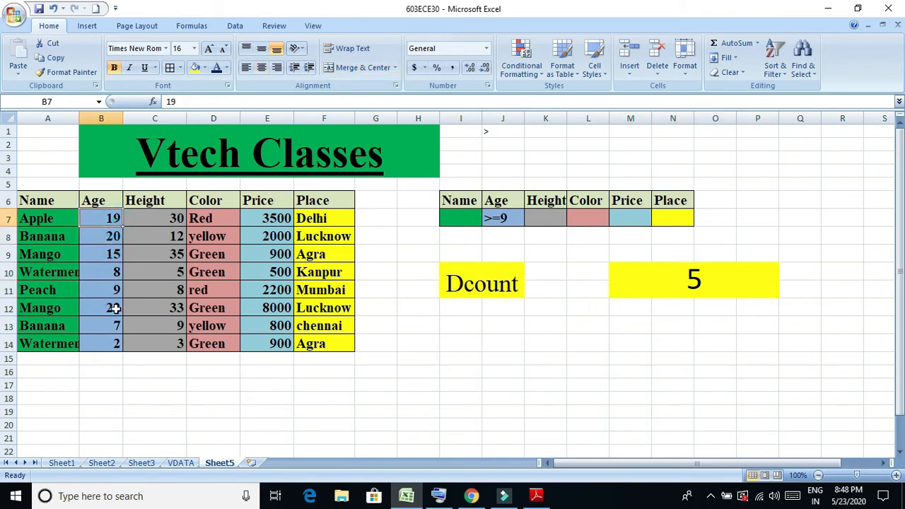
{"action": "left_click", "coordinate": [115, 303]}
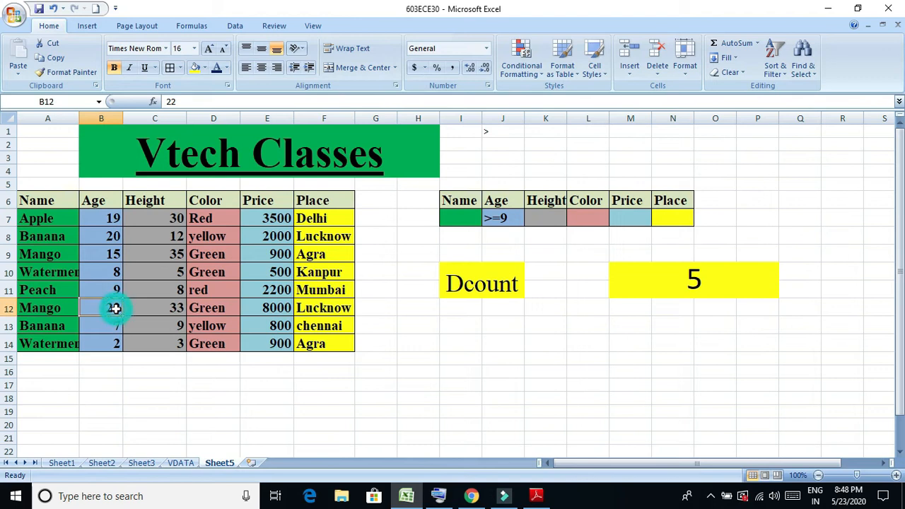
Change the Age criterion in J7 to >=20 and check the matching ages in column B.
{"action": "double_click", "coordinate": [505, 219]}
{"action": "key", "text": "BackSpace"}
{"action": "type", "text": "20"}
{"action": "key", "text": "Return"}
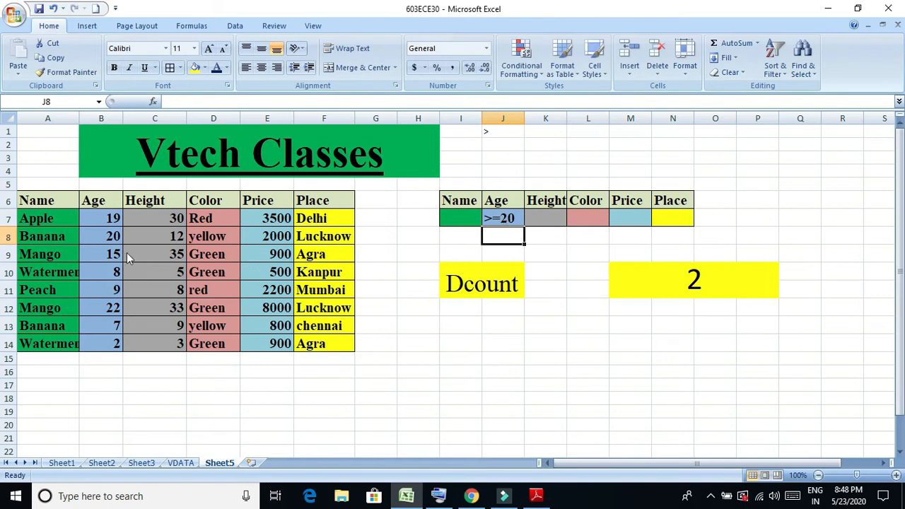
{"action": "left_click", "coordinate": [104, 236]}
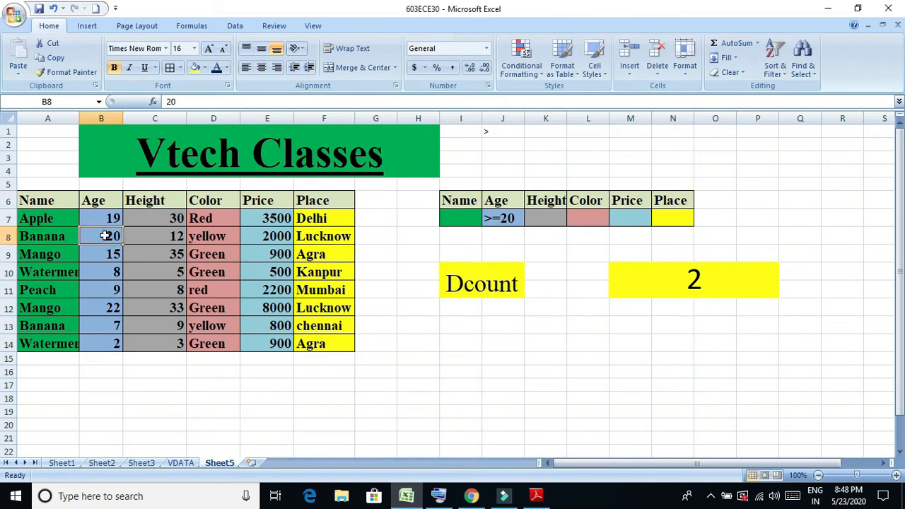
{"action": "left_click", "coordinate": [118, 308]}
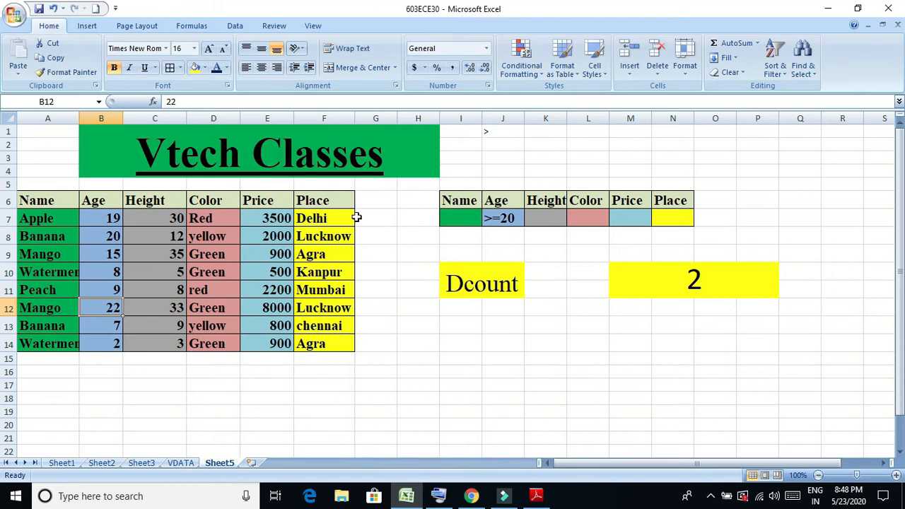
Replace the formula in M10 with a new DCOUNT formula using the fruit table A6:F14 as its database.
{"action": "left_click", "coordinate": [681, 277]}
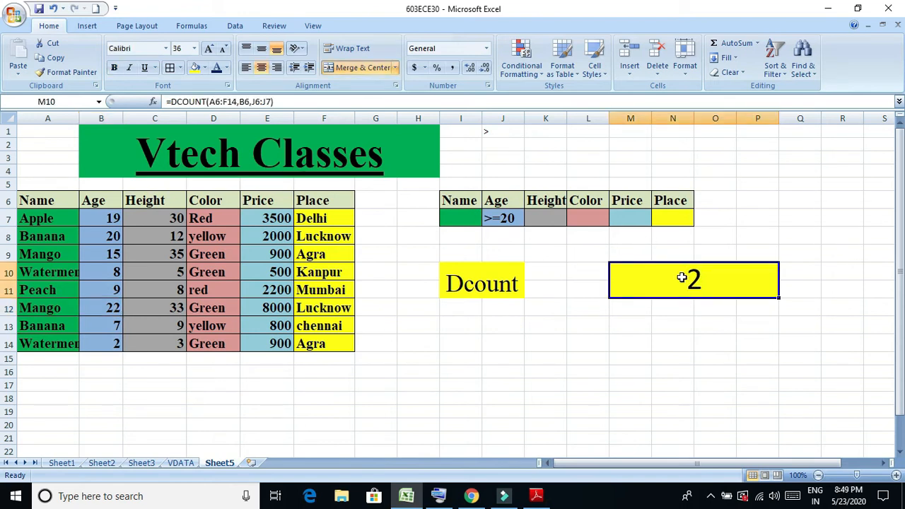
{"action": "type", "text": "=dc"}
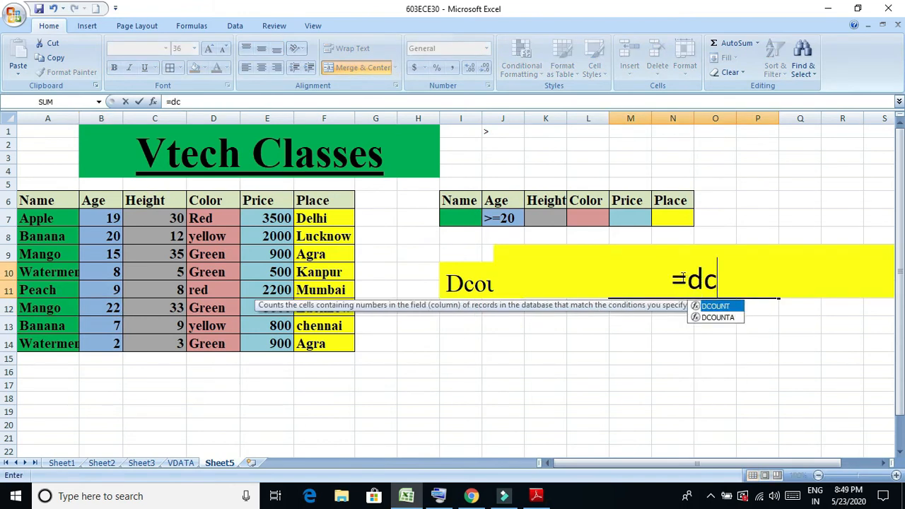
{"action": "double_click", "coordinate": [739, 307]}
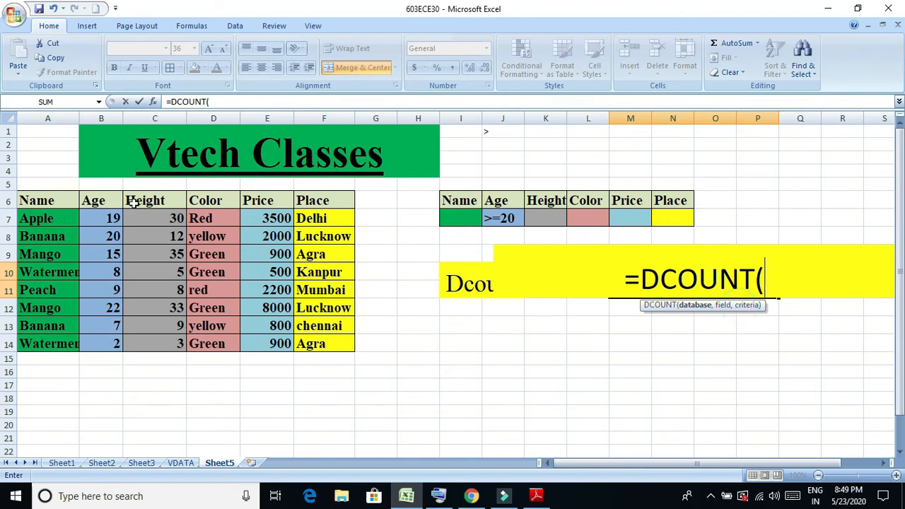
{"action": "left_click_drag", "start_coordinate": [46, 202], "coordinate": [320, 344]}
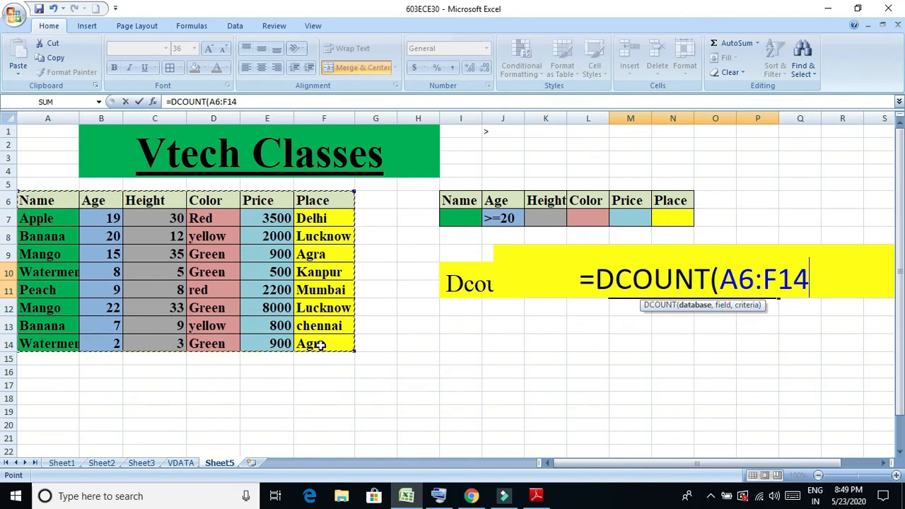
{"action": "type", "text": ","}
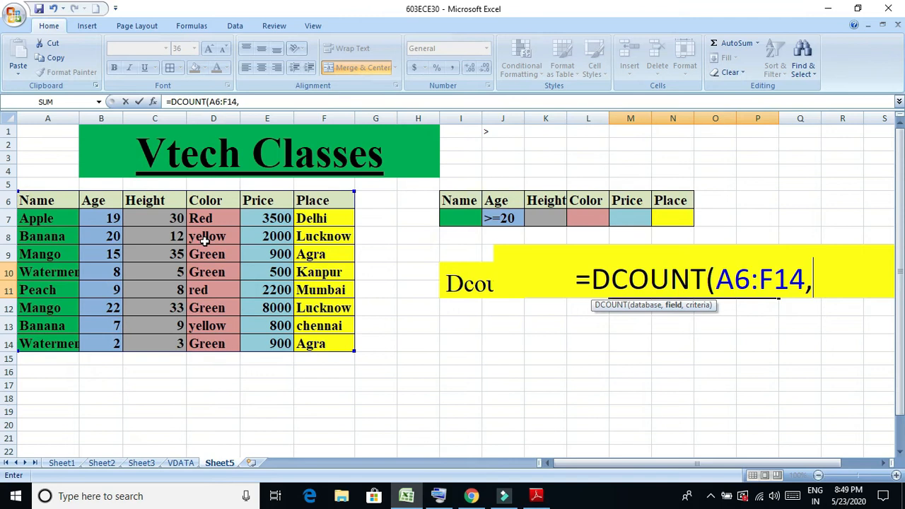
Complete the DCOUNT formula in M10 with field C6 (Height) and the Height criteria range K6:K7.
{"action": "left_click", "coordinate": [145, 200]}
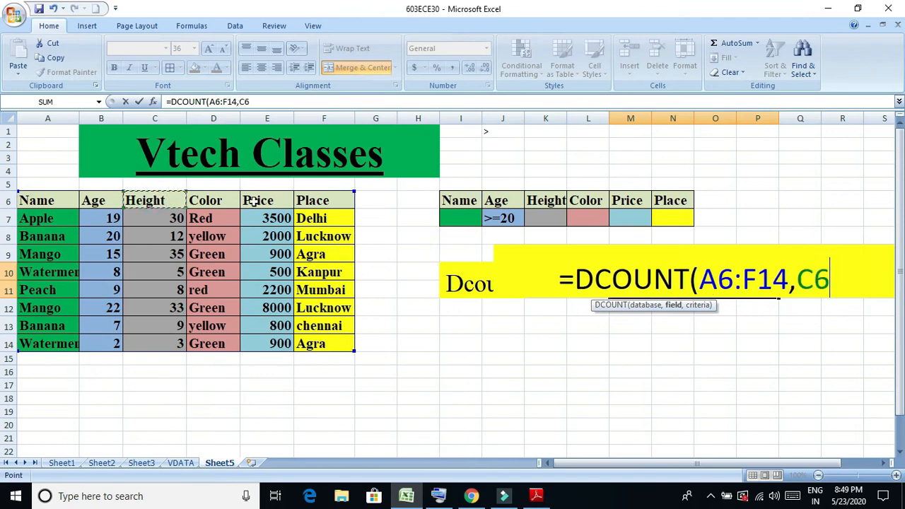
{"action": "type", "text": ","}
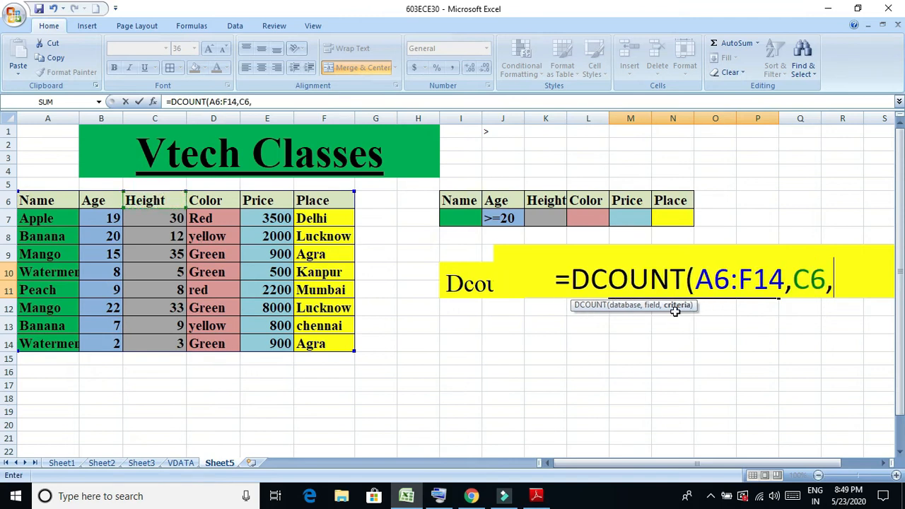
{"action": "left_click_drag", "start_coordinate": [548, 201], "coordinate": [554, 223]}
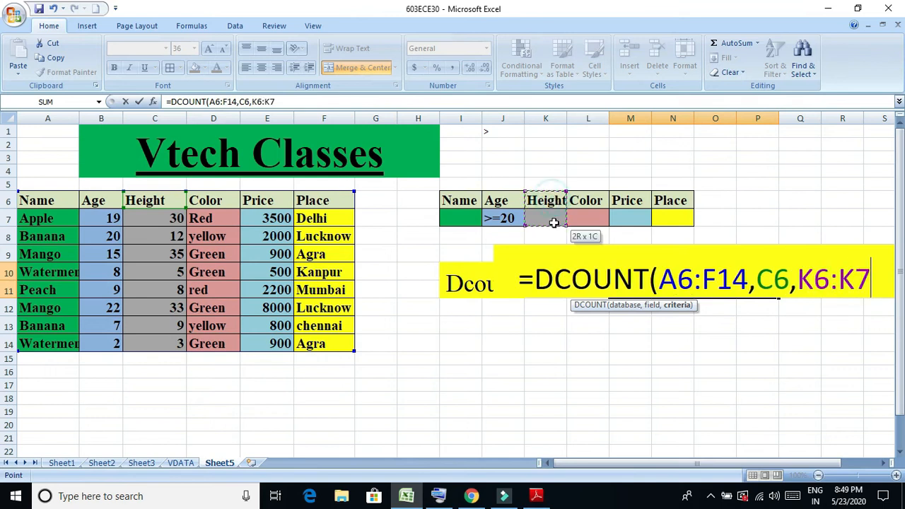
{"action": "left_click", "coordinate": [438, 496]}
{"action": "left_click", "coordinate": [21, 117]}
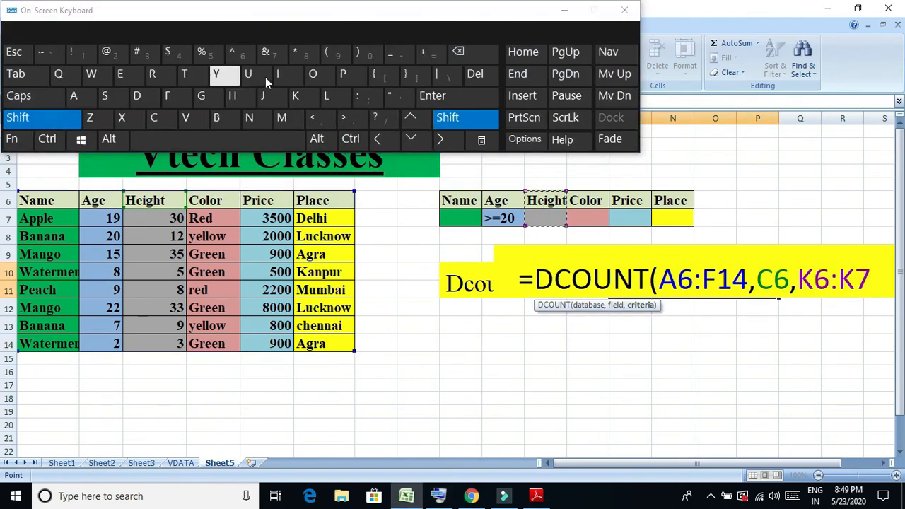
{"action": "left_click", "coordinate": [369, 52]}
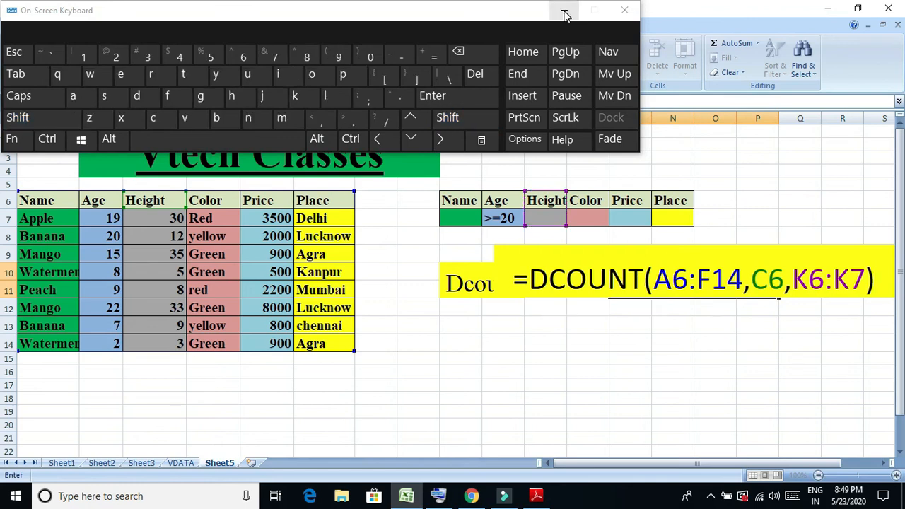
{"action": "left_click", "coordinate": [565, 14]}
{"action": "key", "text": "Return"}
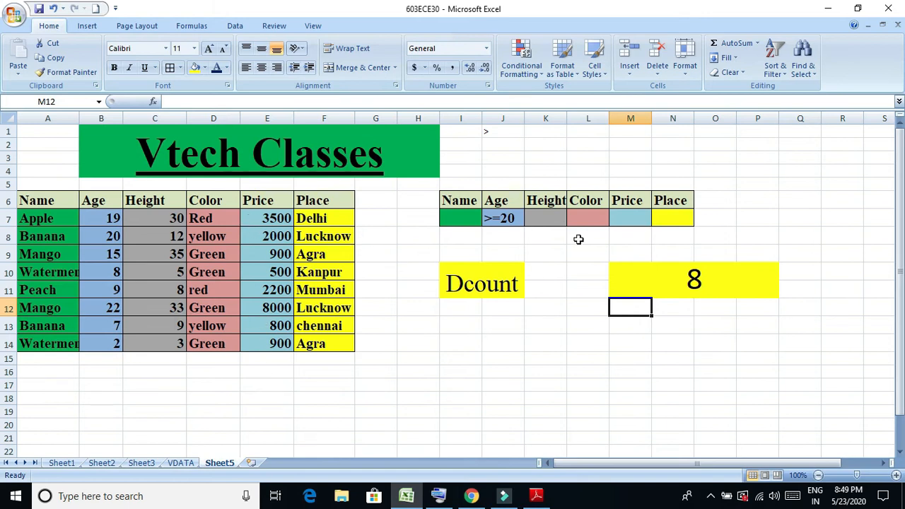
Set the Height criterion in K7 to >35.
{"action": "left_click", "coordinate": [561, 222]}
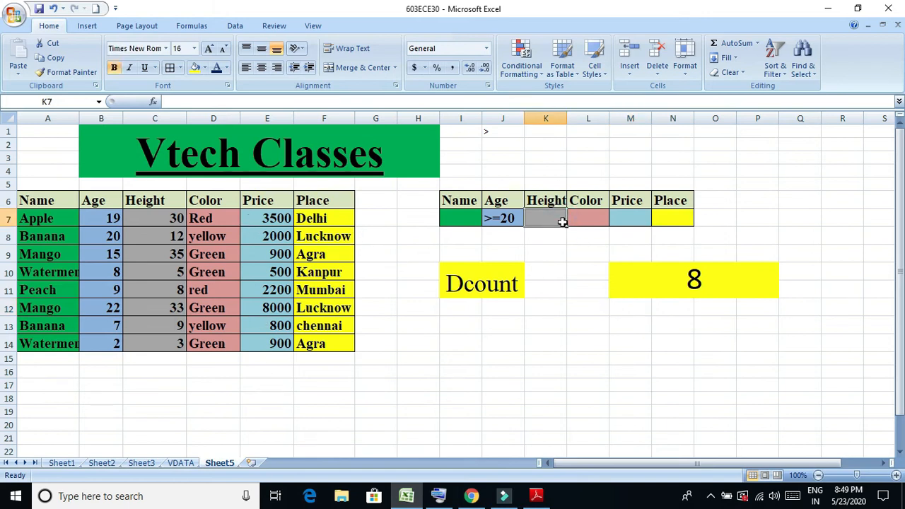
{"action": "type", "text": ">"}
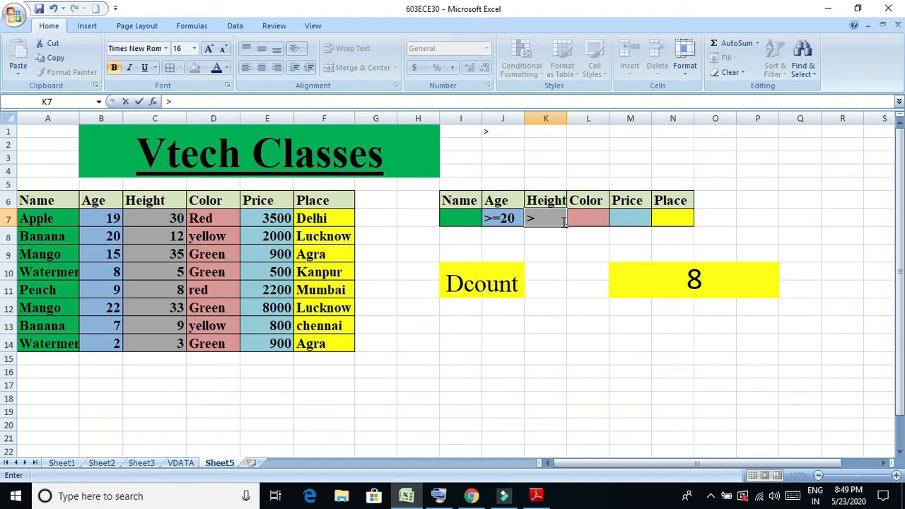
{"action": "type", "text": "35"}
{"action": "key", "text": "Return"}
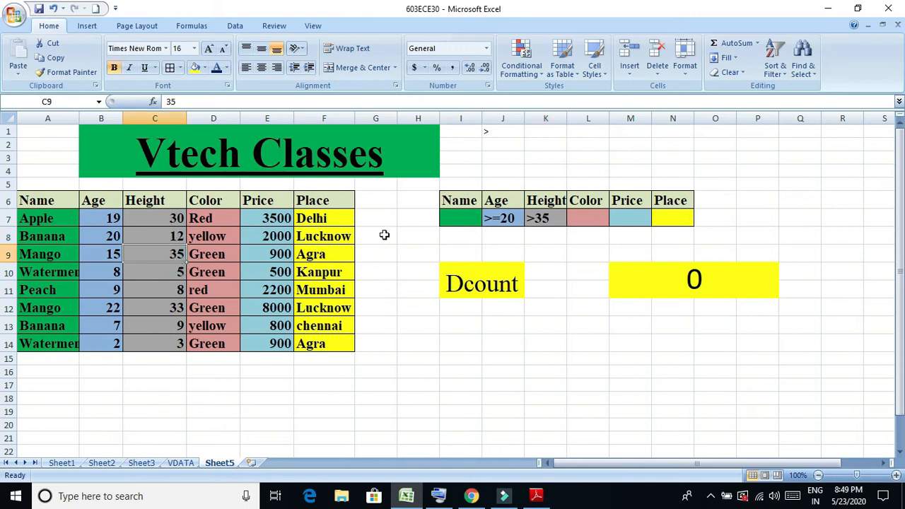
Change the Height criterion in K7 to >9 and check the matching heights in column C.
{"action": "left_click", "coordinate": [548, 218]}
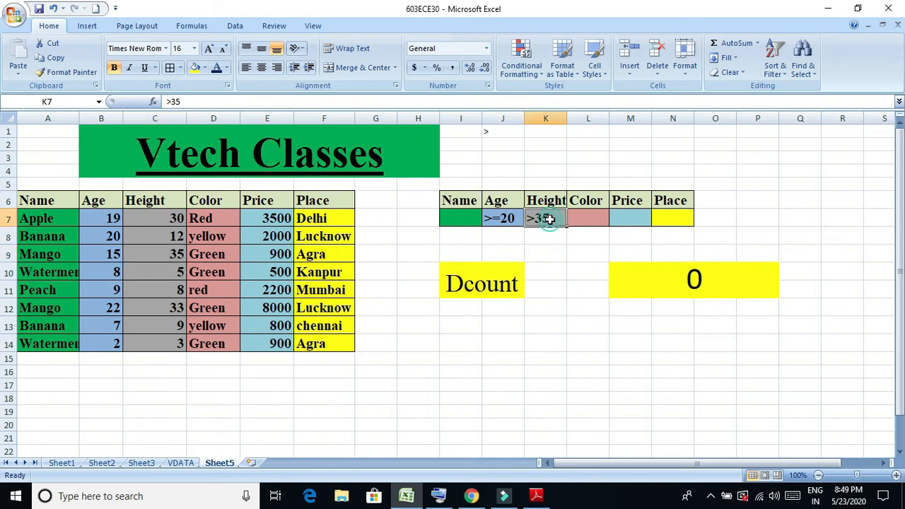
{"action": "type", "text": ">9"}
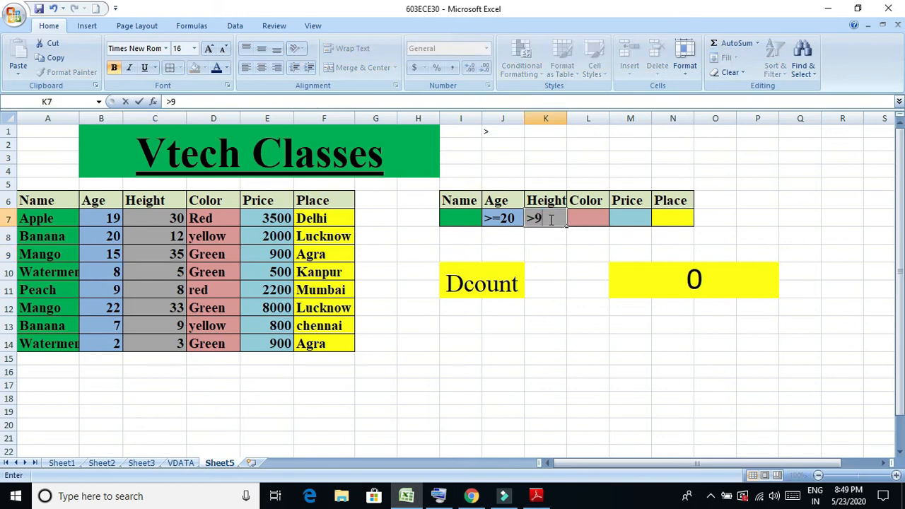
{"action": "key", "text": "Return"}
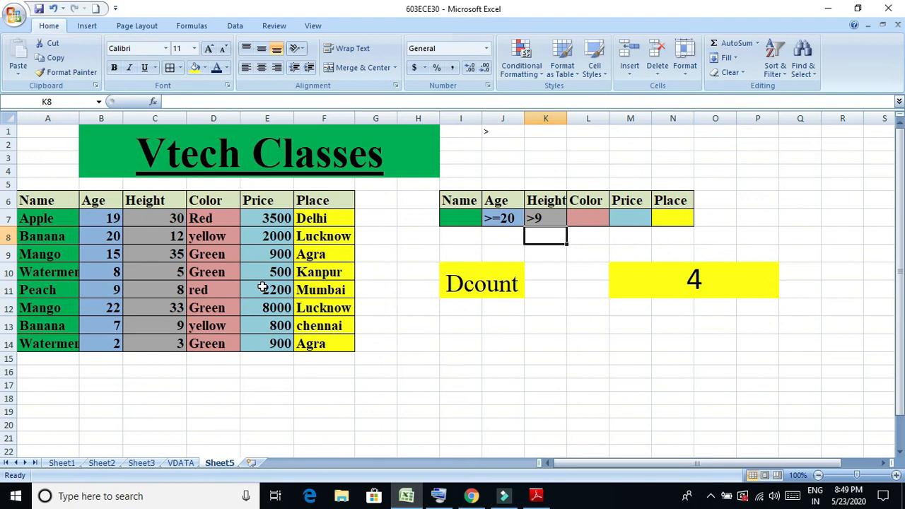
{"action": "left_click", "coordinate": [180, 217]}
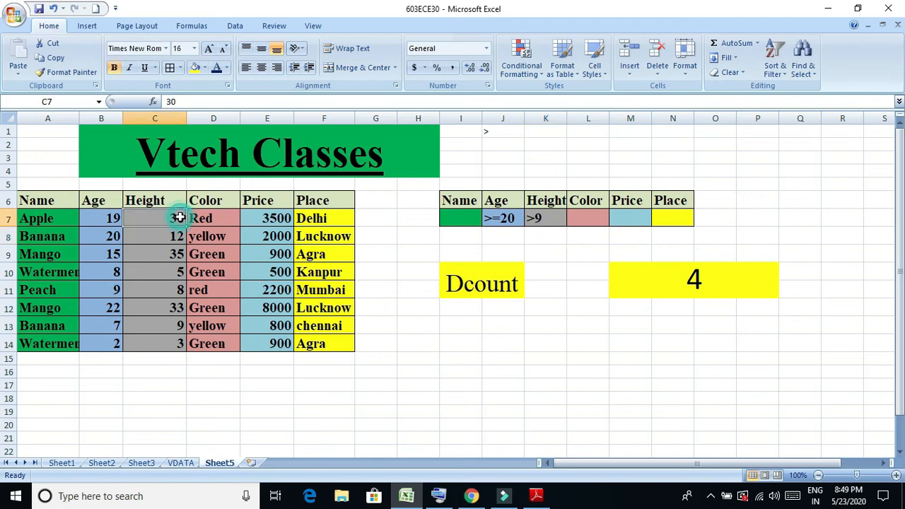
{"action": "left_click", "coordinate": [175, 253]}
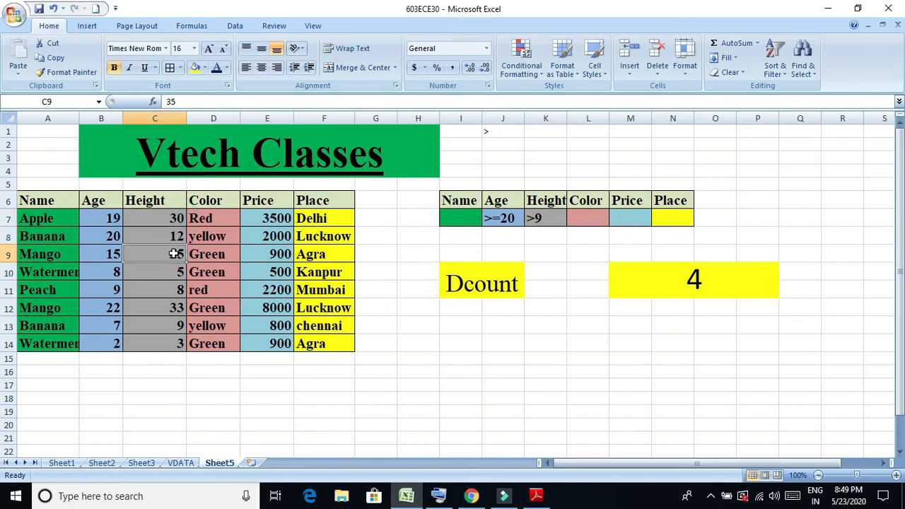
{"action": "left_click", "coordinate": [170, 309]}
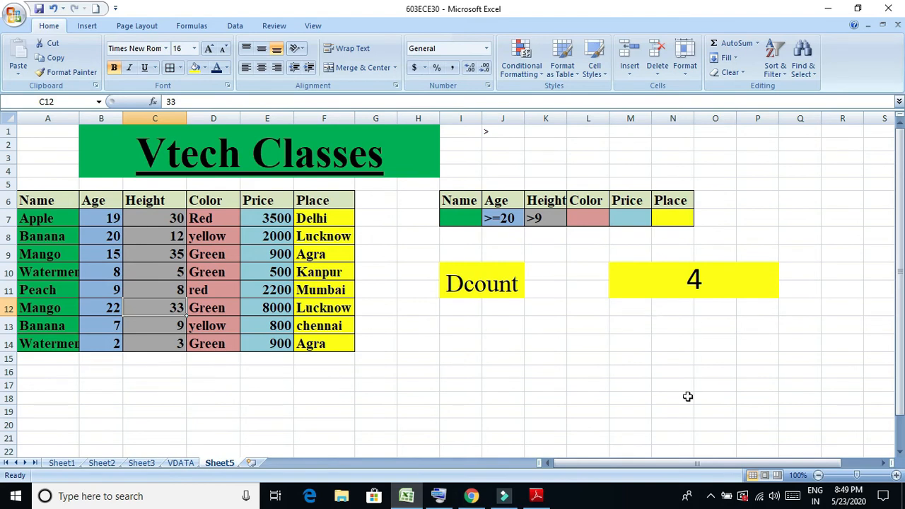
{"action": "left_click", "coordinate": [711, 496]}
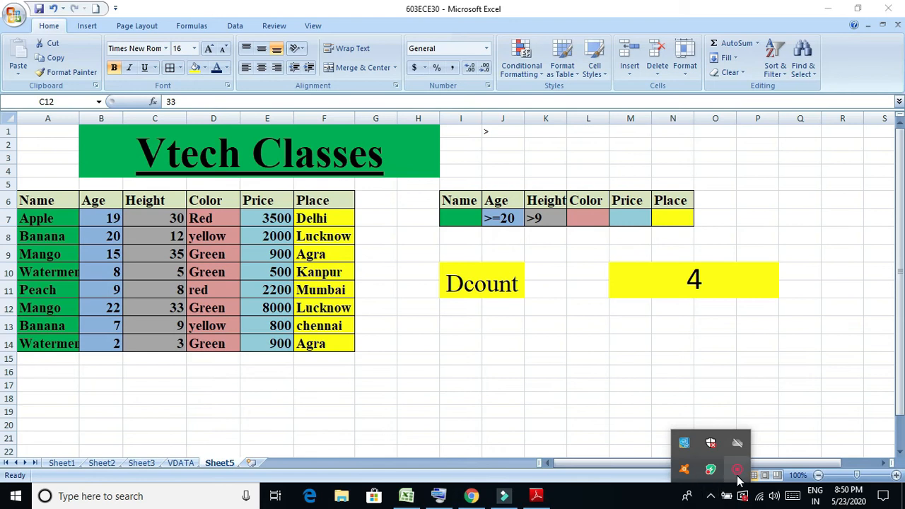
{"action": "right_click", "coordinate": [737, 474]}
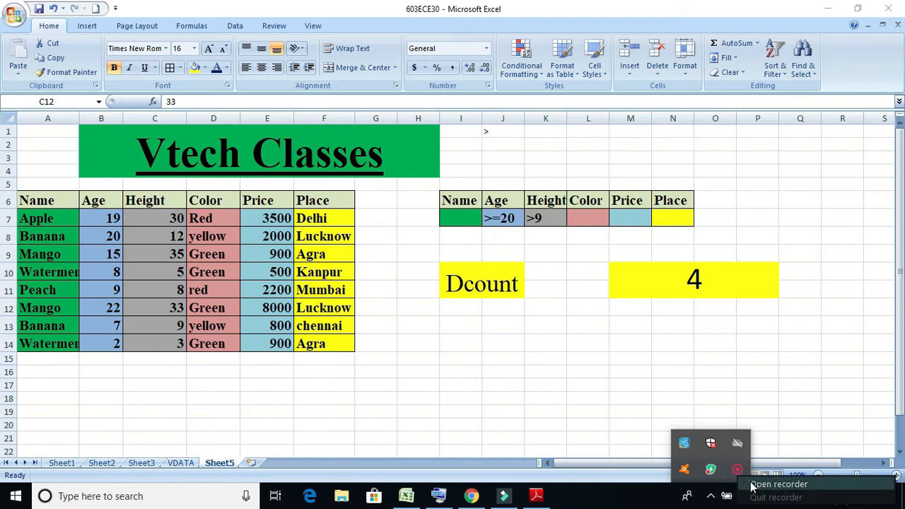
{"action": "left_click", "coordinate": [750, 483]}
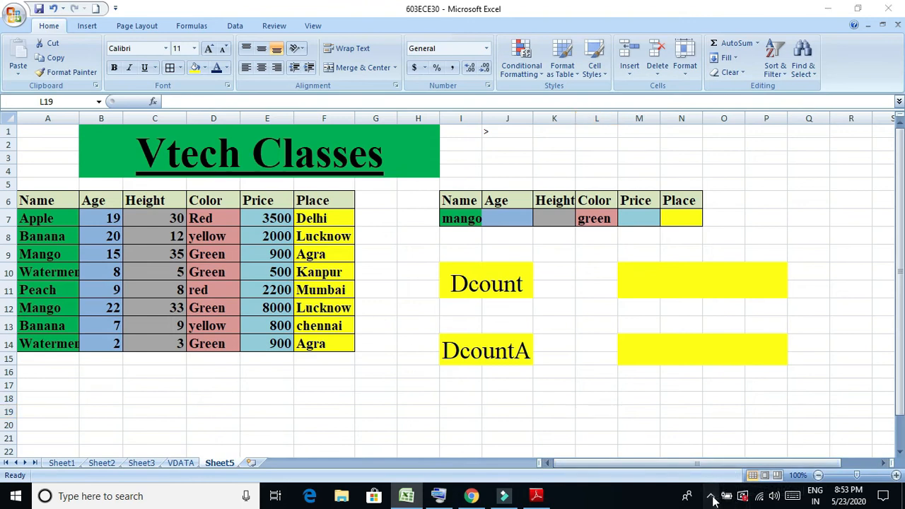
{"action": "left_click", "coordinate": [710, 496]}
{"action": "left_click", "coordinate": [736, 475]}
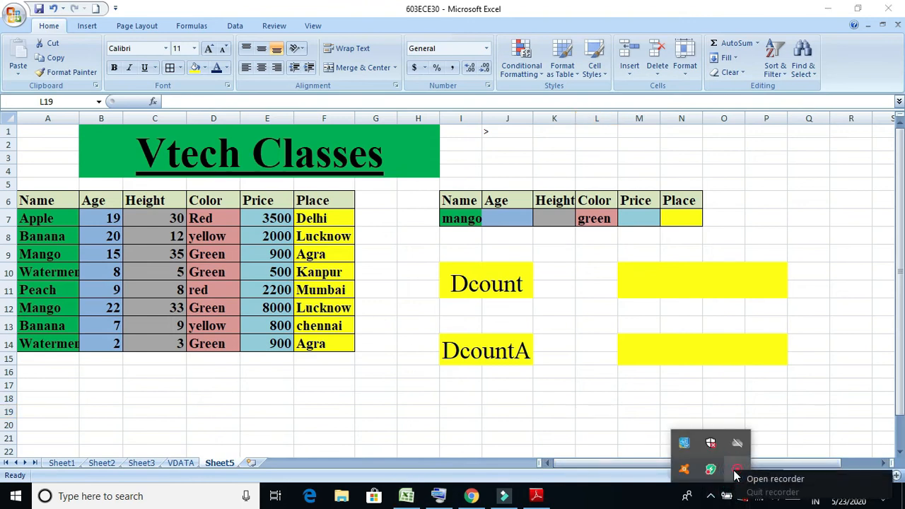
{"action": "left_click", "coordinate": [745, 482]}
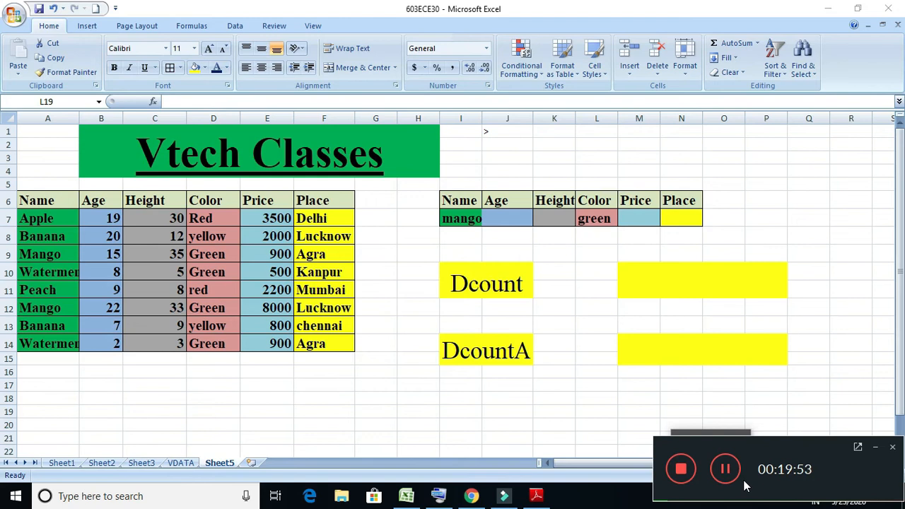
{"action": "left_click", "coordinate": [879, 448]}
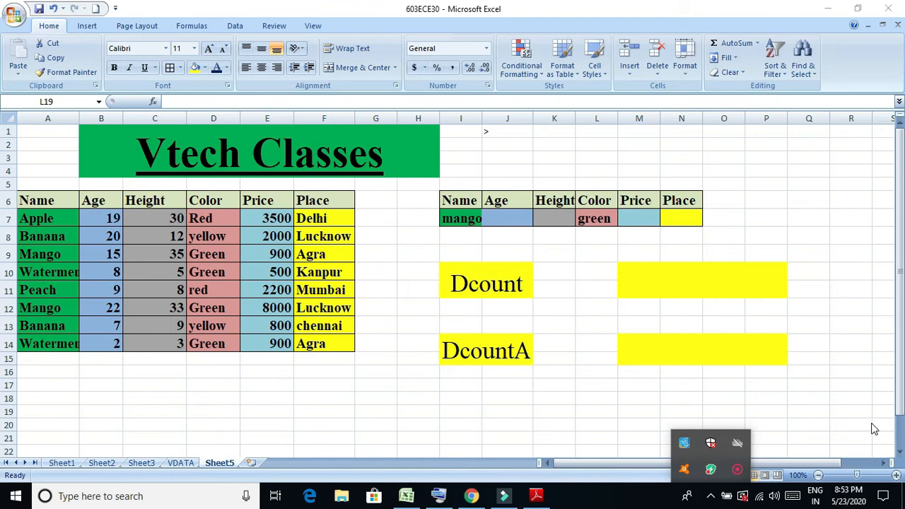
{"action": "left_click", "coordinate": [716, 336]}
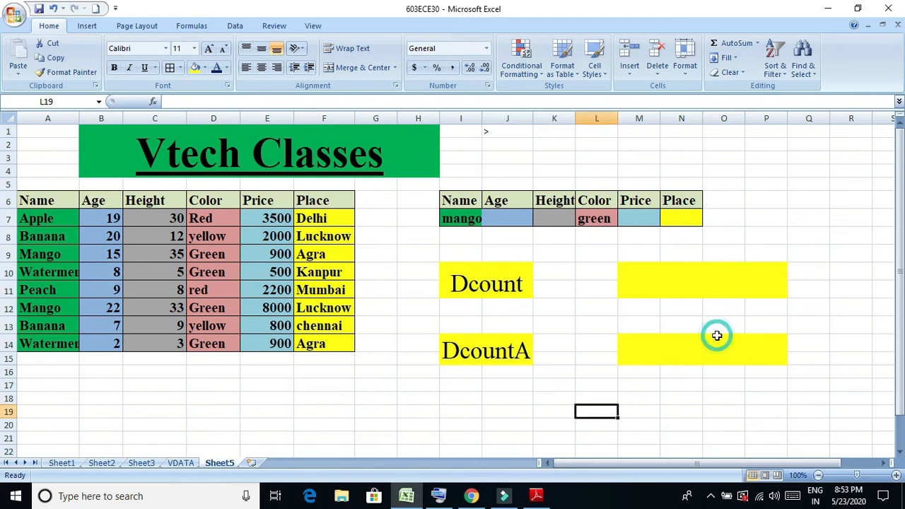
{"action": "double_click", "coordinate": [717, 336]}
{"action": "type", "text": "="}
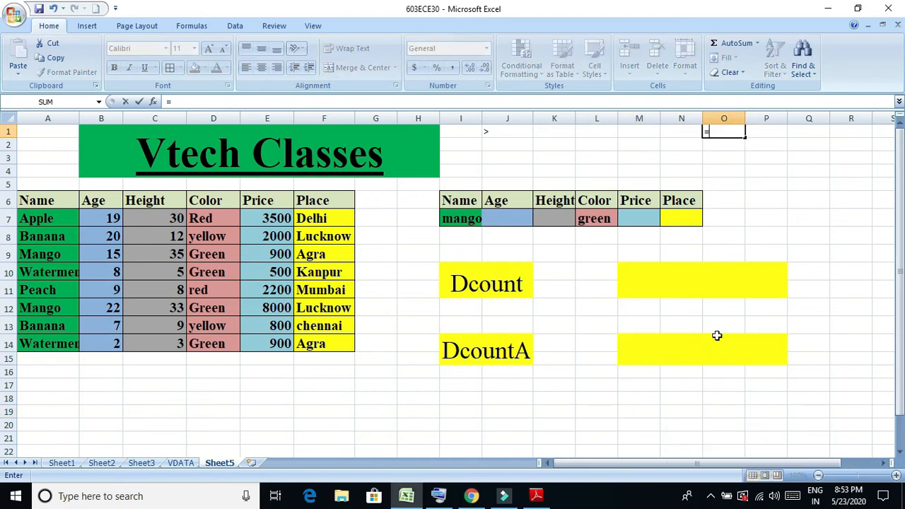
{"action": "left_click", "coordinate": [717, 343]}
{"action": "type", "text": "="}
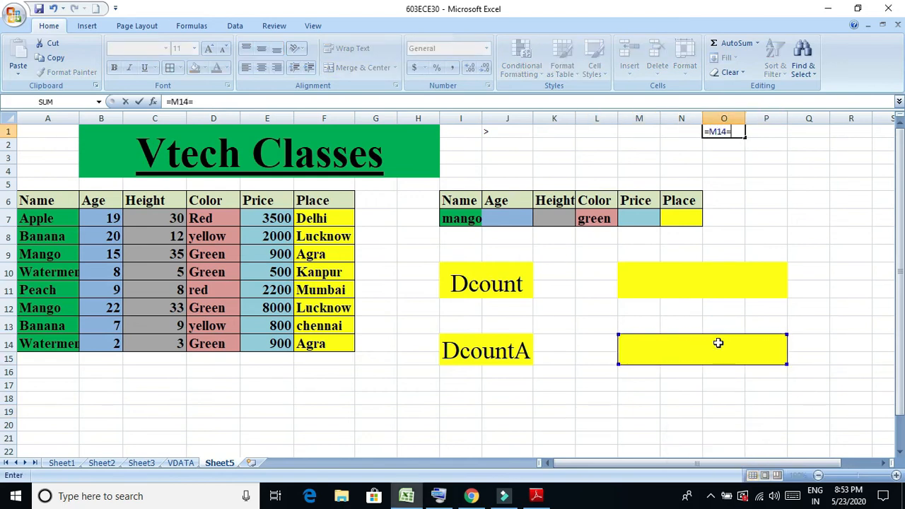
{"action": "key", "text": "BackSpace"}
{"action": "key", "text": "BackSpace"}
{"action": "key", "text": "BackSpace"}
{"action": "key", "text": "BackSpace"}
{"action": "key", "text": "Escape"}
Start a DCOUNTA formula in the merged cell M14 with the fruit table A6:F14 as its database.
{"action": "left_click", "coordinate": [715, 344]}
{"action": "type", "text": "="}
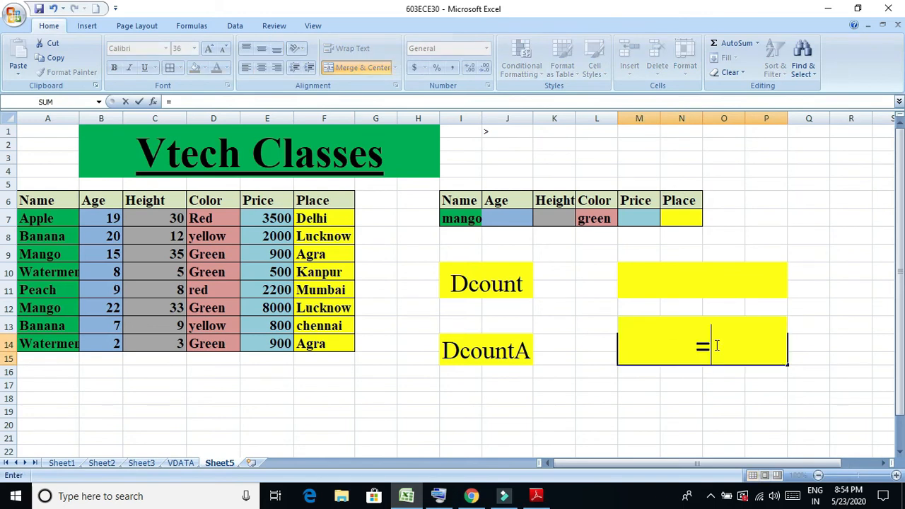
{"action": "type", "text": "dco"}
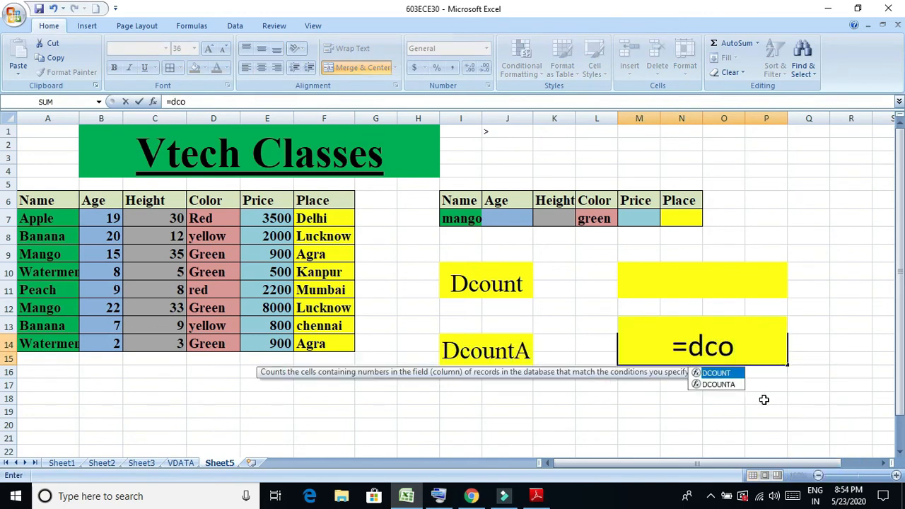
{"action": "double_click", "coordinate": [721, 384]}
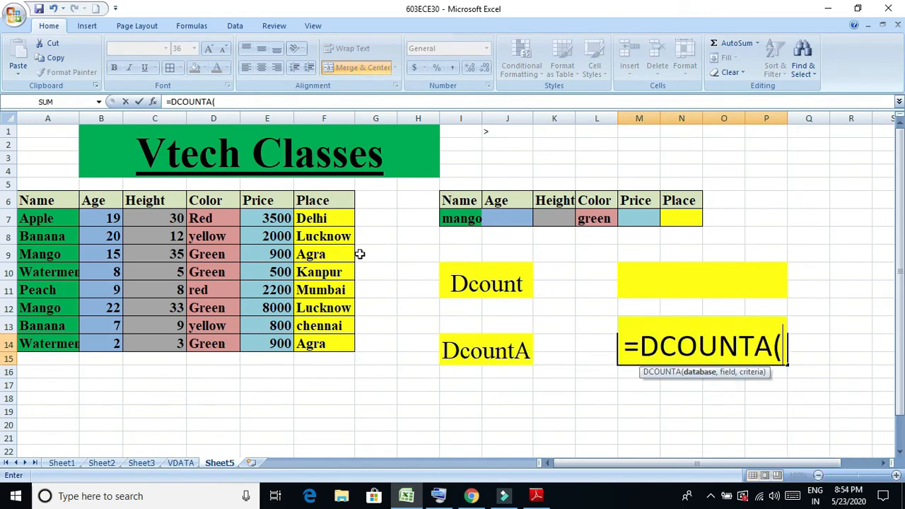
{"action": "left_click_drag", "start_coordinate": [36, 201], "coordinate": [348, 348]}
{"action": "type", "text": ","}
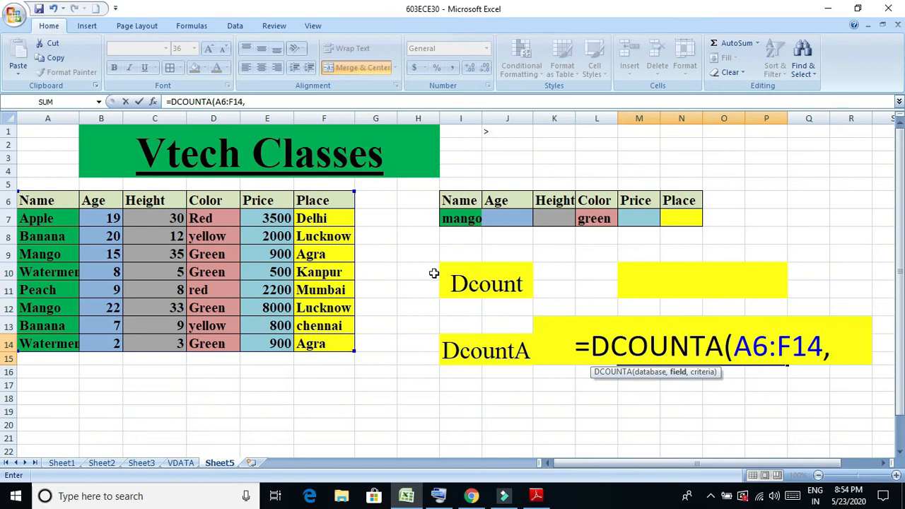
Complete the DCOUNTA formula in M14 with field D6 (Color) and the criteria range I6:L7.
{"action": "left_click", "coordinate": [225, 200]}
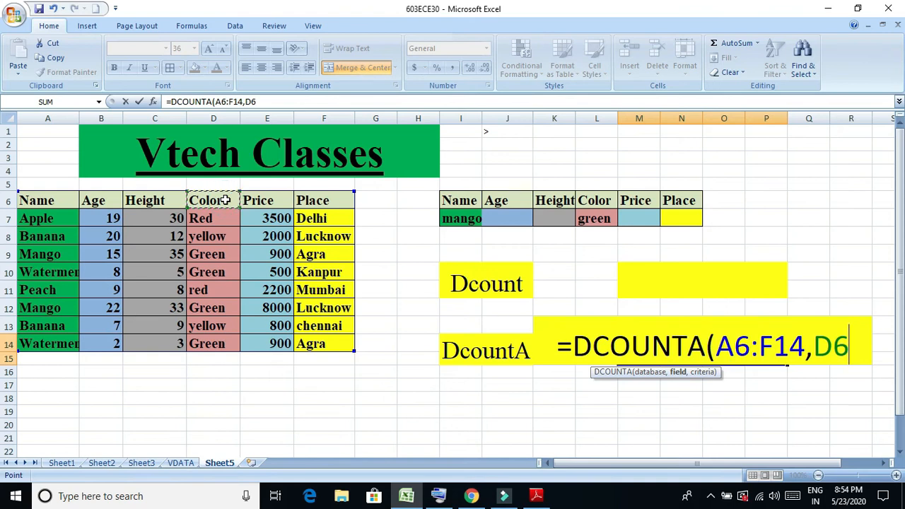
{"action": "type", "text": ","}
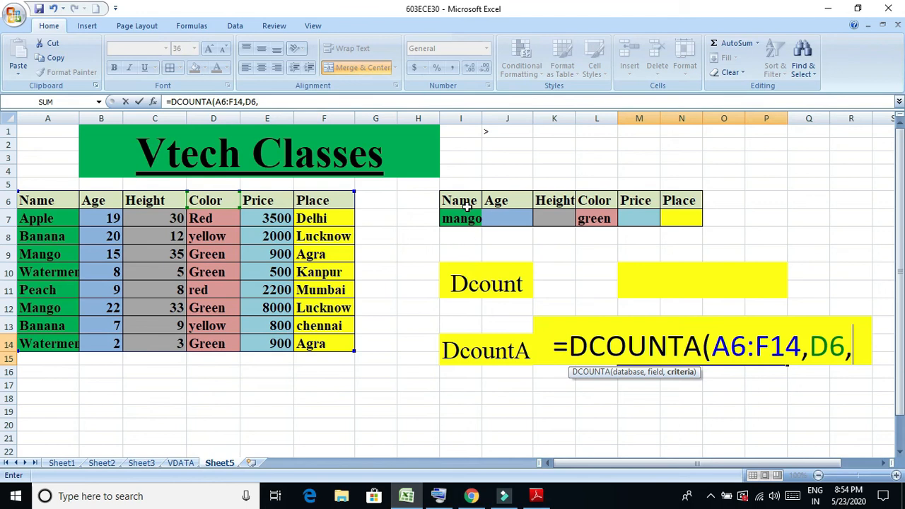
{"action": "left_click_drag", "start_coordinate": [466, 206], "coordinate": [605, 224]}
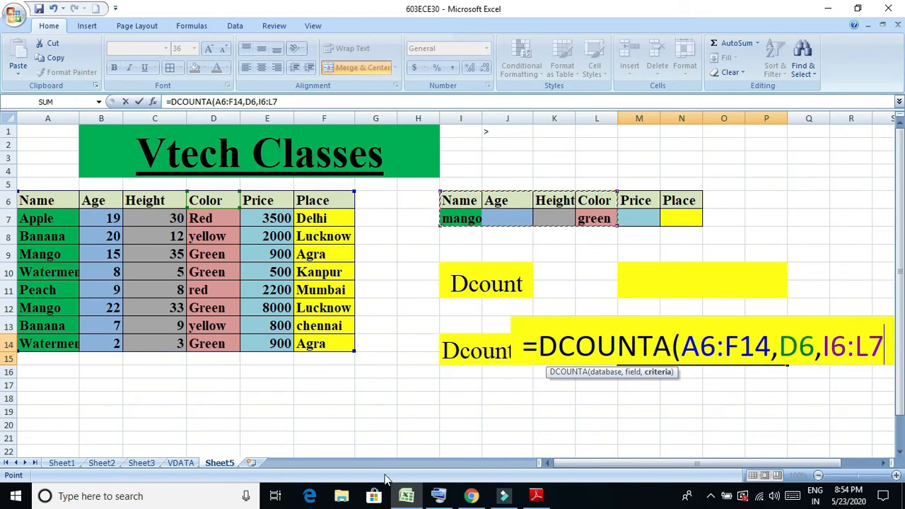
{"action": "left_click", "coordinate": [439, 495]}
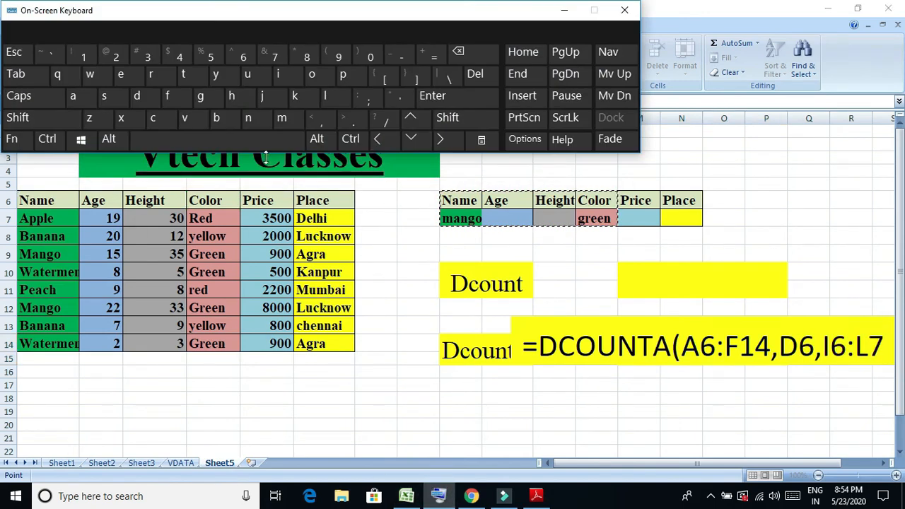
{"action": "left_click", "coordinate": [45, 120]}
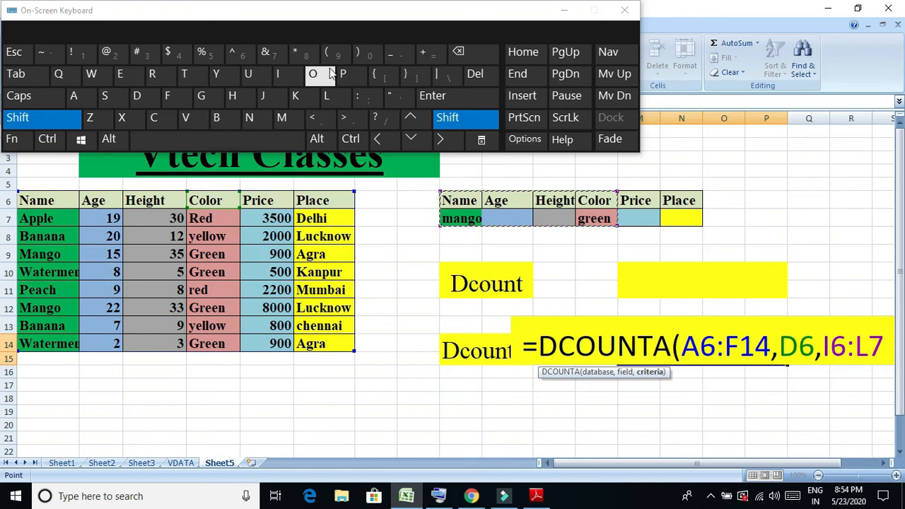
{"action": "left_click", "coordinate": [362, 56]}
{"action": "key", "text": "Return"}
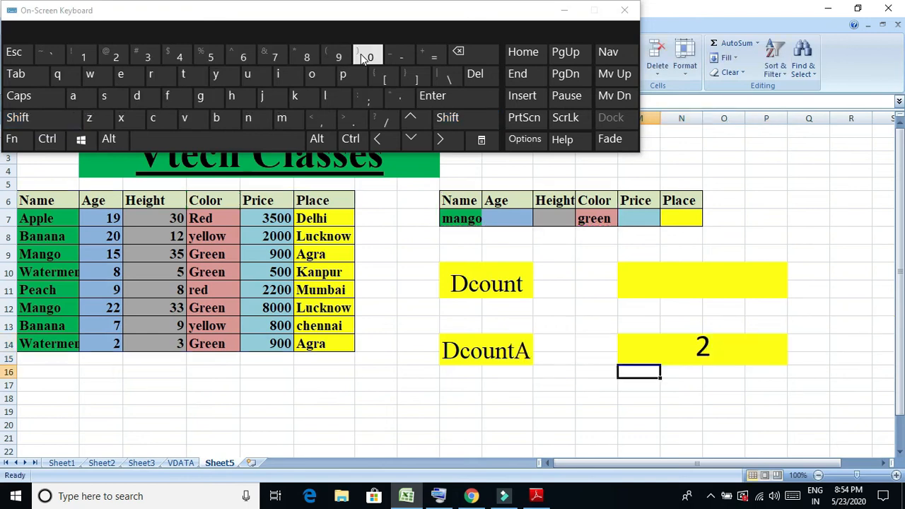
{"action": "left_click", "coordinate": [564, 10]}
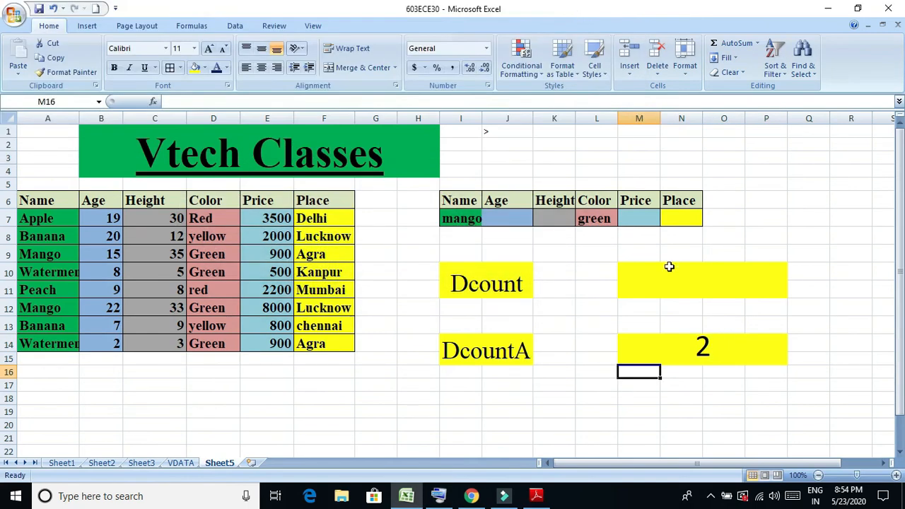
Review the DCOUNTA formula and its Name and Color criteria against the green mango rows in the fruit table.
{"action": "left_click", "coordinate": [702, 350]}
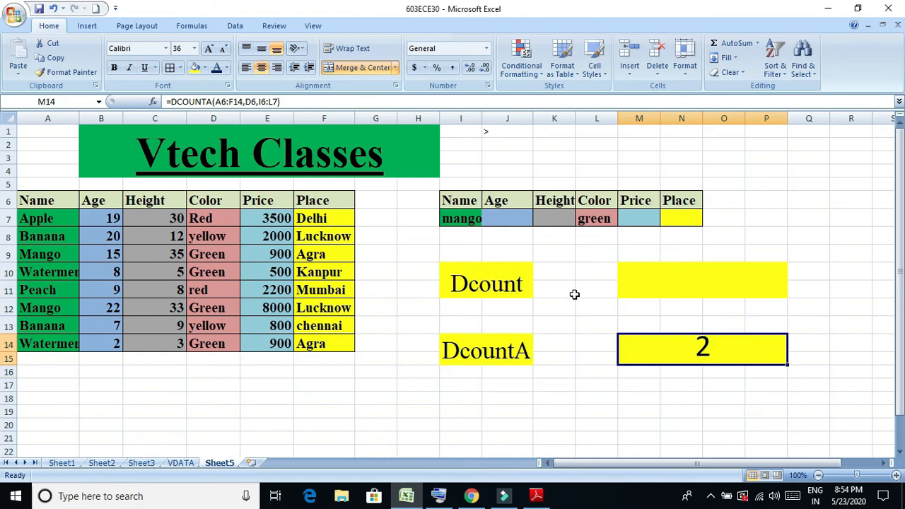
{"action": "left_click", "coordinate": [593, 224]}
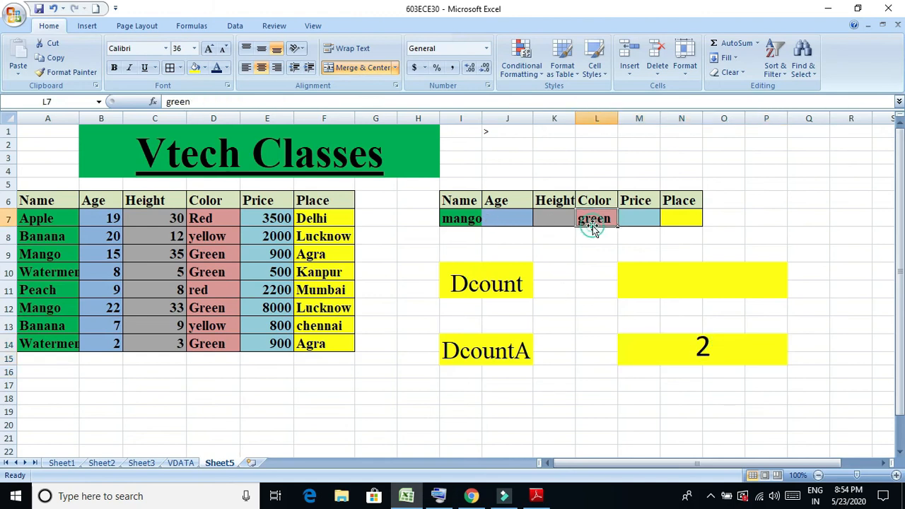
{"action": "left_click", "coordinate": [461, 220]}
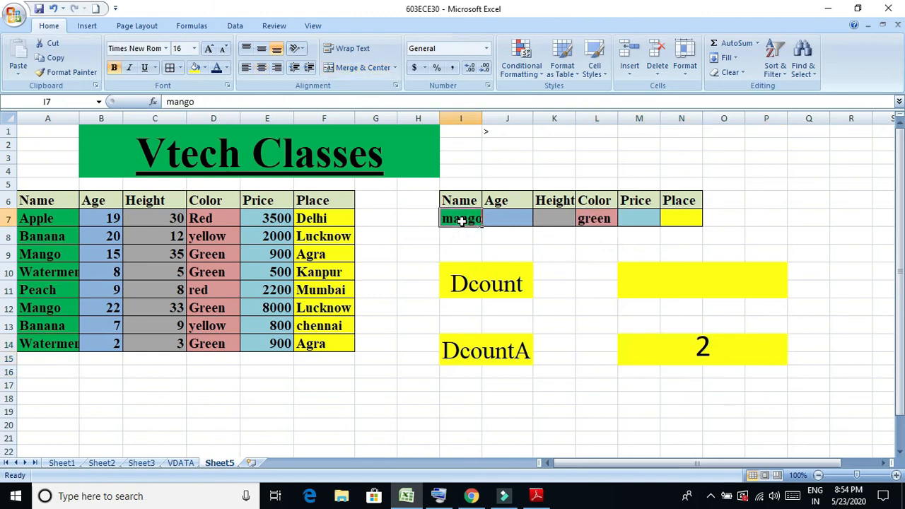
{"action": "left_click", "coordinate": [48, 309]}
{"action": "left_click", "coordinate": [210, 311]}
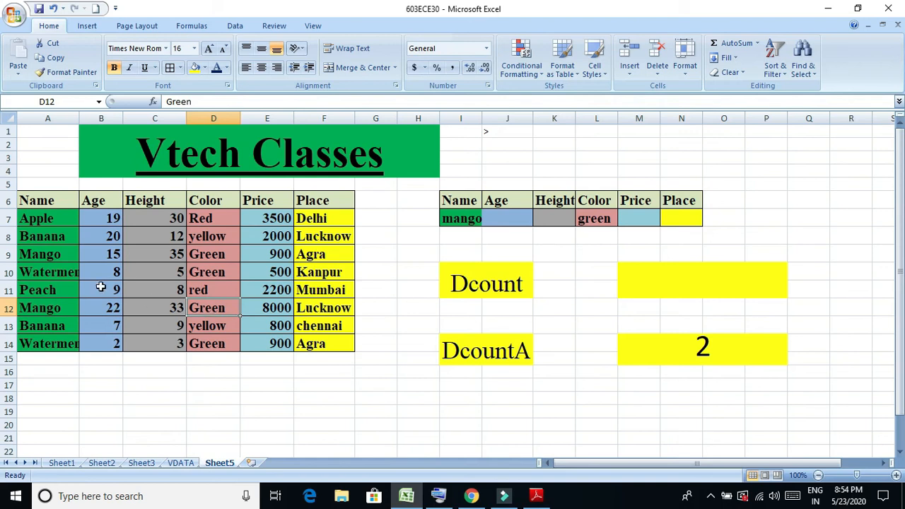
{"action": "left_click", "coordinate": [67, 253]}
{"action": "left_click", "coordinate": [215, 253]}
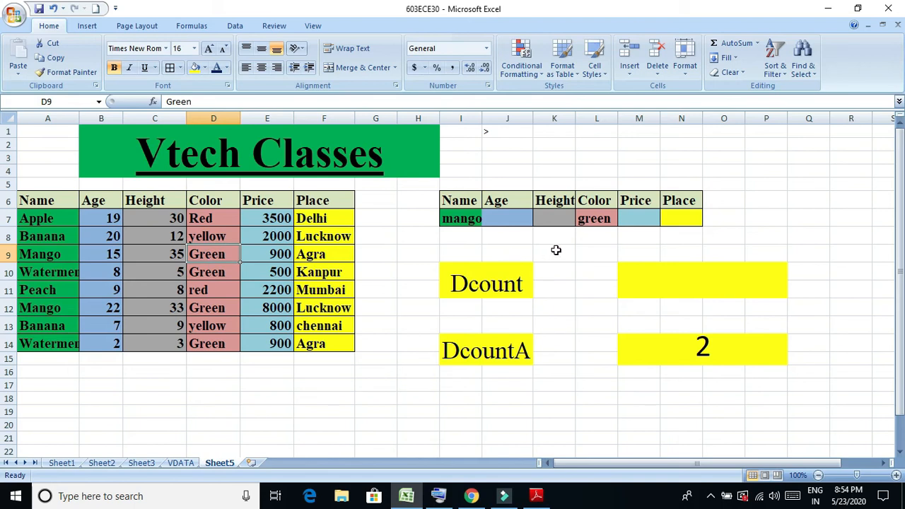
Set the Color criterion in L7 to red and the Name criterion in I7 to appl.
{"action": "left_click", "coordinate": [592, 221]}
{"action": "type", "text": "red"}
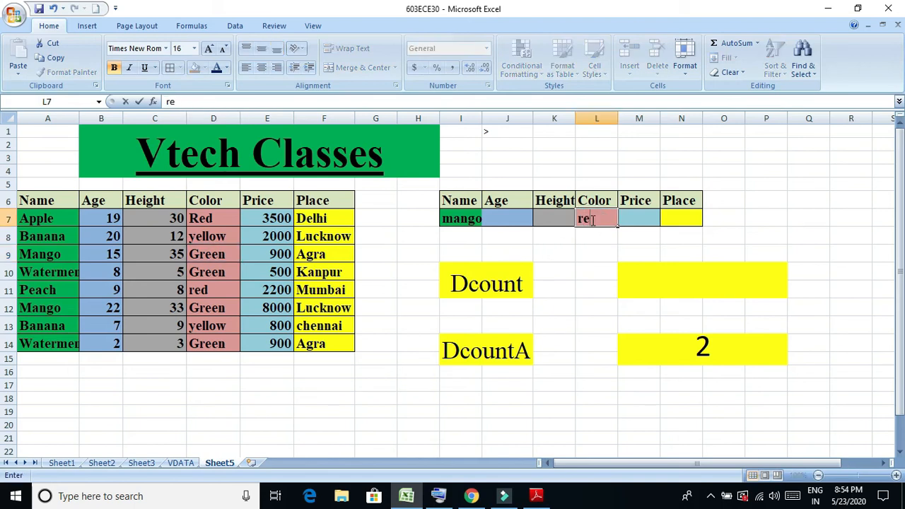
{"action": "left_click", "coordinate": [461, 220]}
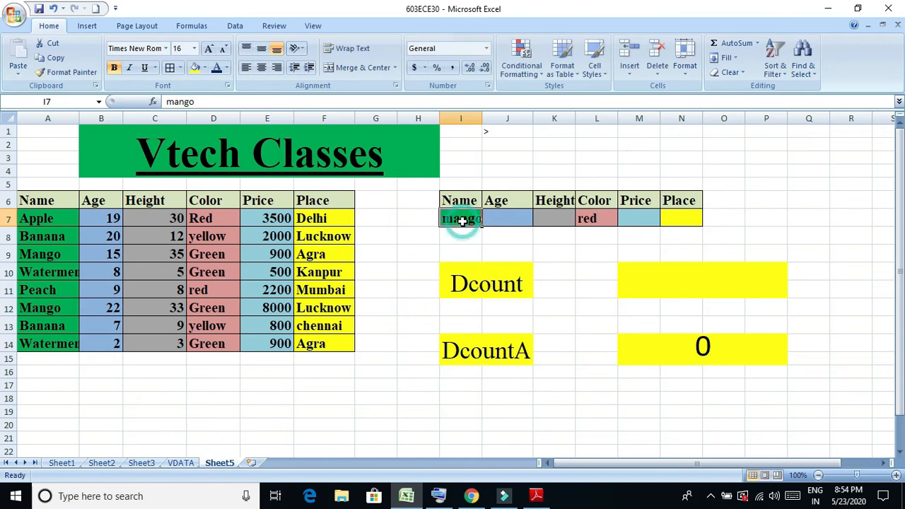
{"action": "type", "text": "appl"}
{"action": "key", "text": "Return"}
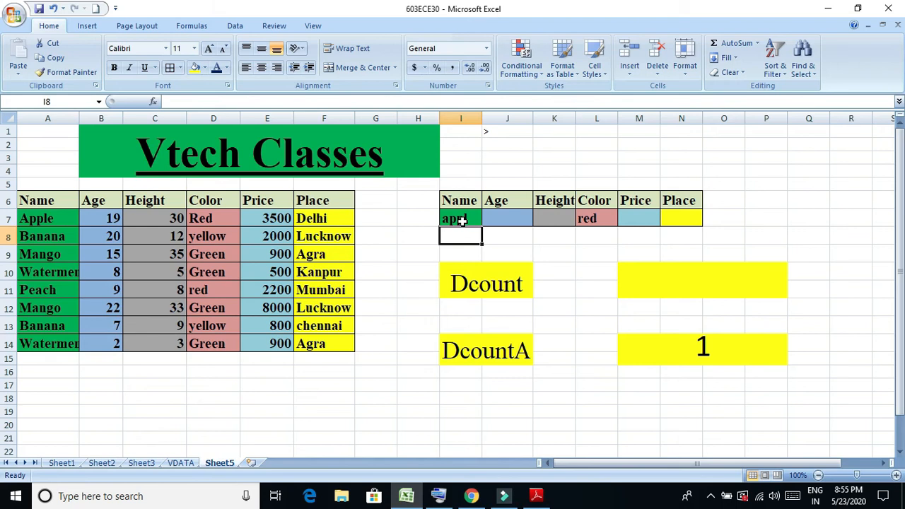
Set the Name criterion in I7 to banana and the Color criterion in L7 to yellow, and check the matching colors in column D.
{"action": "left_click", "coordinate": [460, 221]}
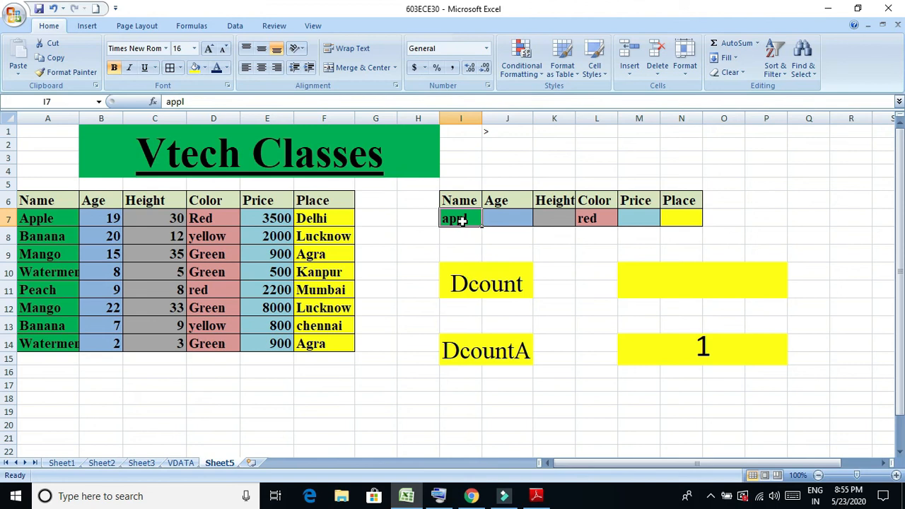
{"action": "type", "text": "banana"}
{"action": "key", "text": "Tab"}
{"action": "key", "text": "Tab"}
{"action": "key", "text": "Tab"}
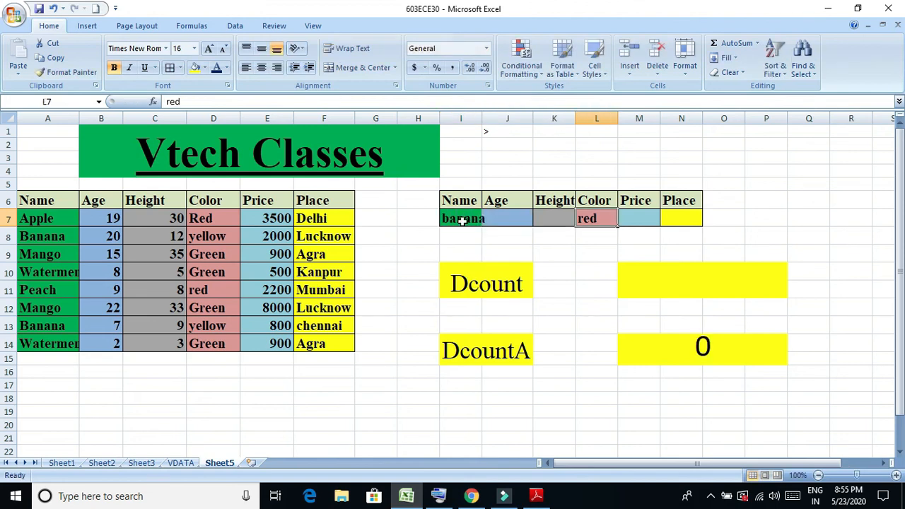
{"action": "type", "text": "yellow"}
{"action": "key", "text": "Return"}
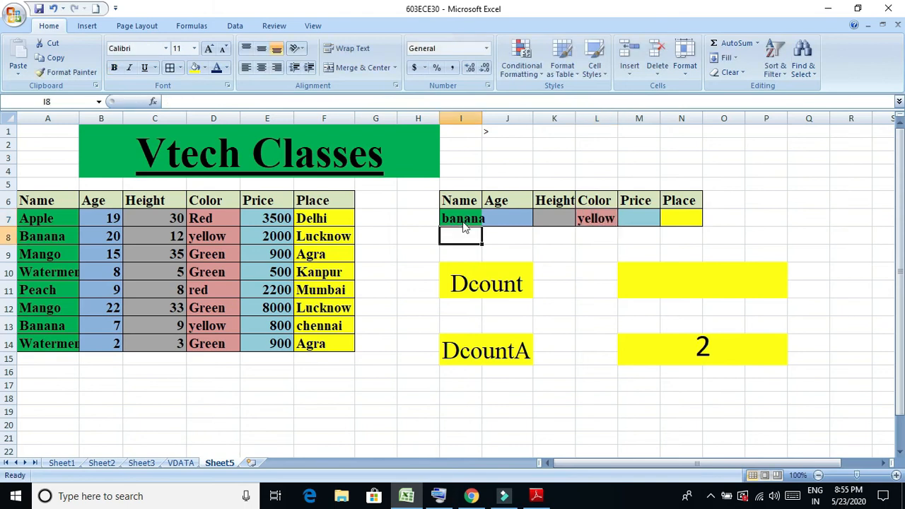
{"action": "left_click", "coordinate": [232, 237]}
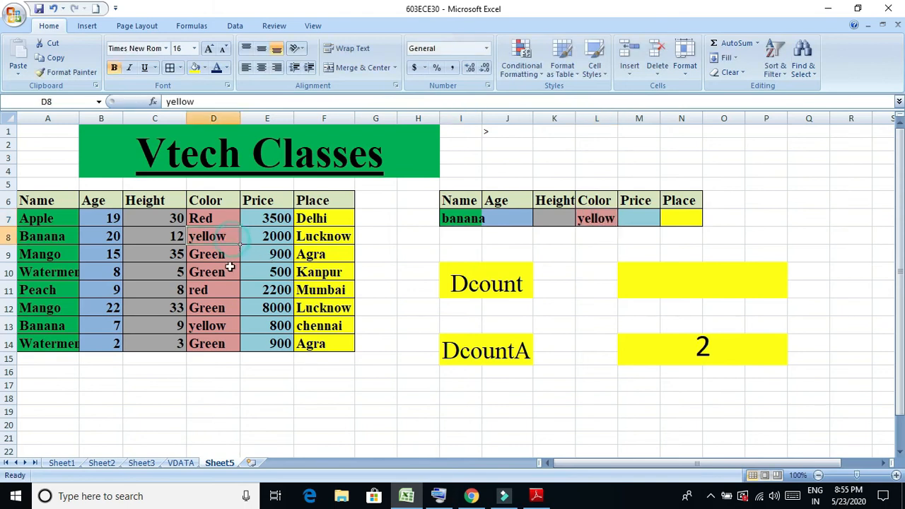
{"action": "left_click", "coordinate": [222, 326]}
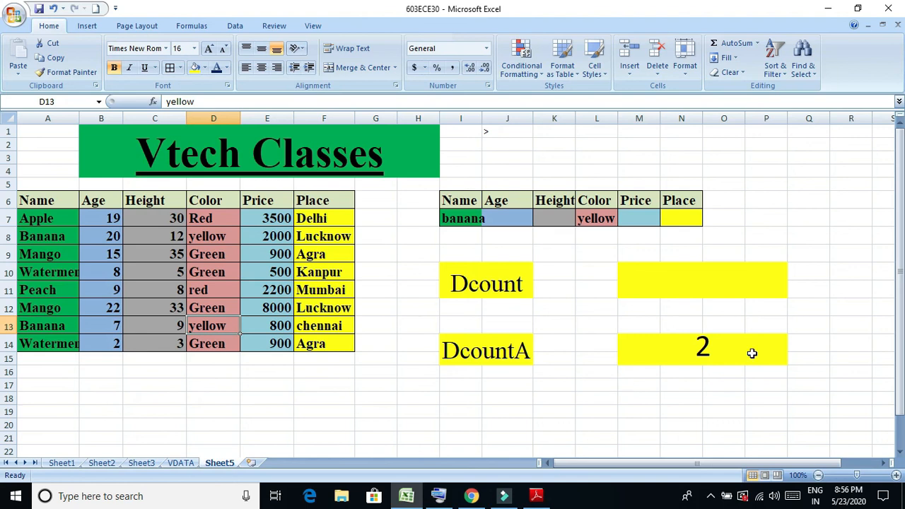
{"action": "left_click", "coordinate": [710, 497]}
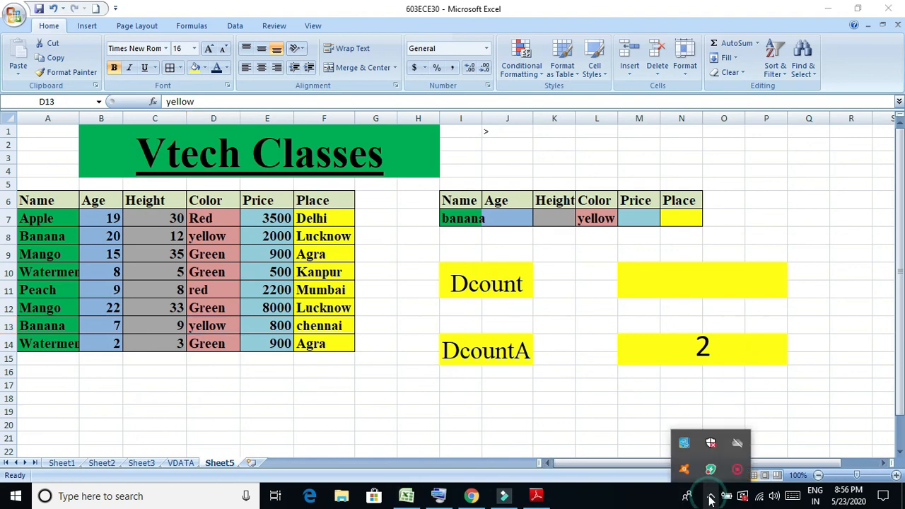
{"action": "right_click", "coordinate": [742, 477]}
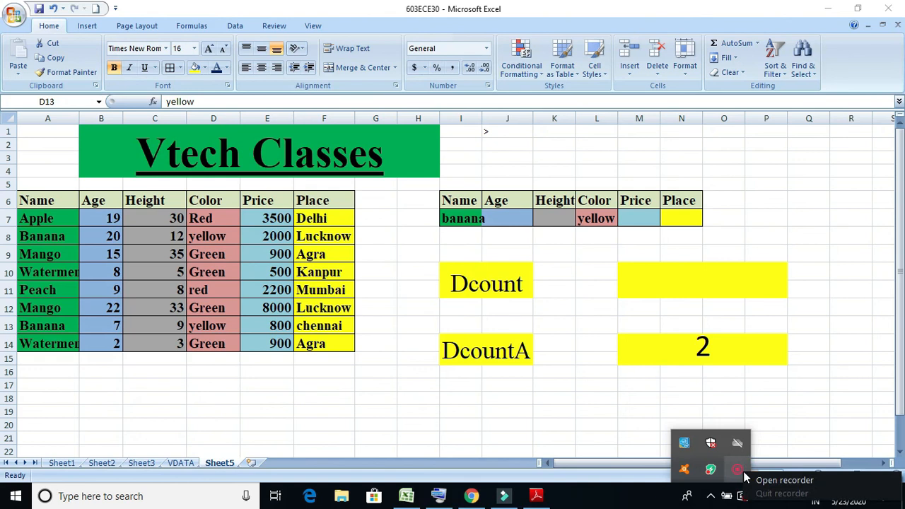
{"action": "left_click", "coordinate": [751, 478]}
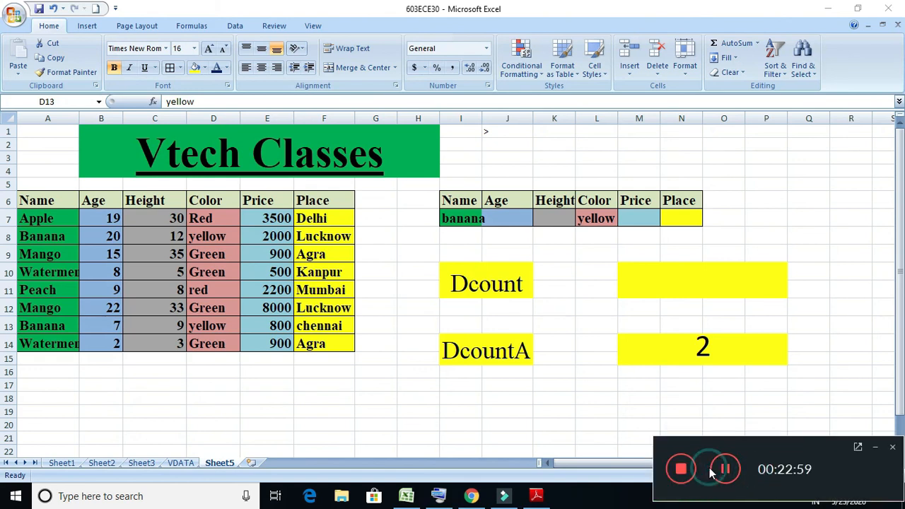